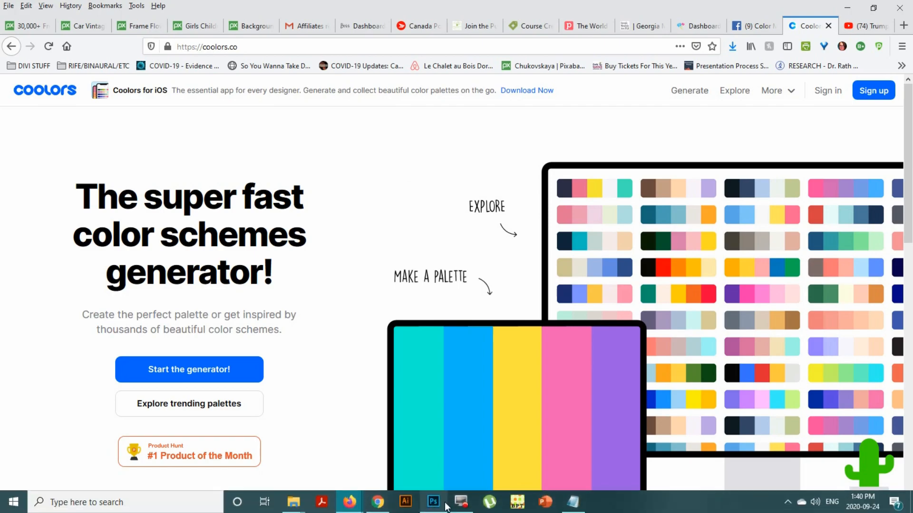
Switch to Photoshop and compare the bird and autumn palettes, the original gs_bird1 and gs_paper6 artwork, and the recolored gs_paper6 copy
left_click(434, 502)
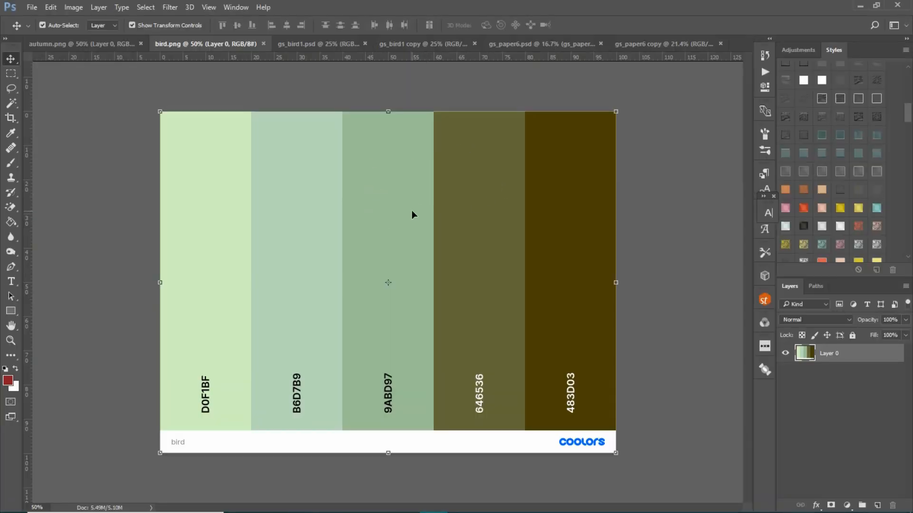
left_click(114, 43)
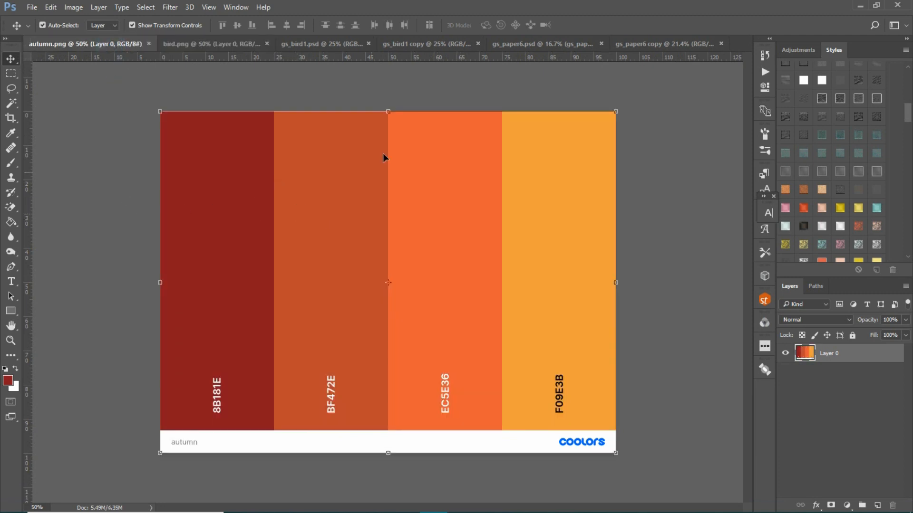
left_click(337, 44)
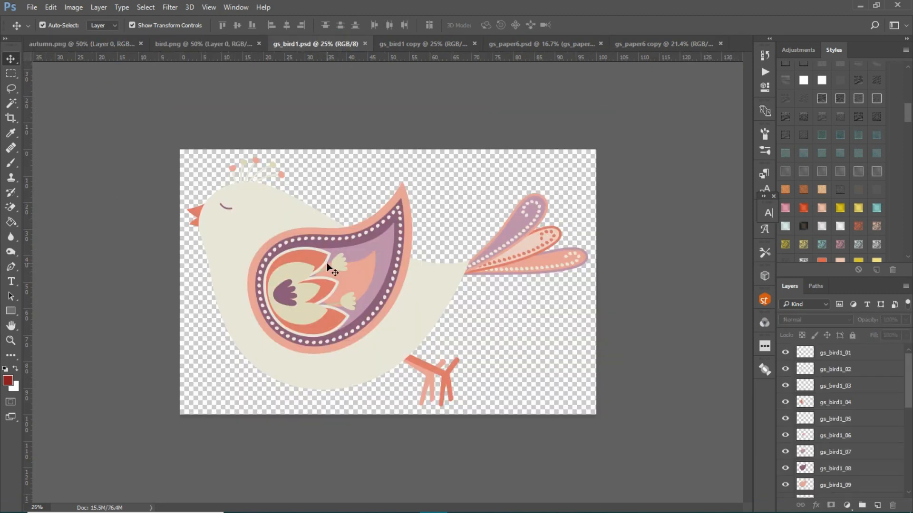
left_click(521, 44)
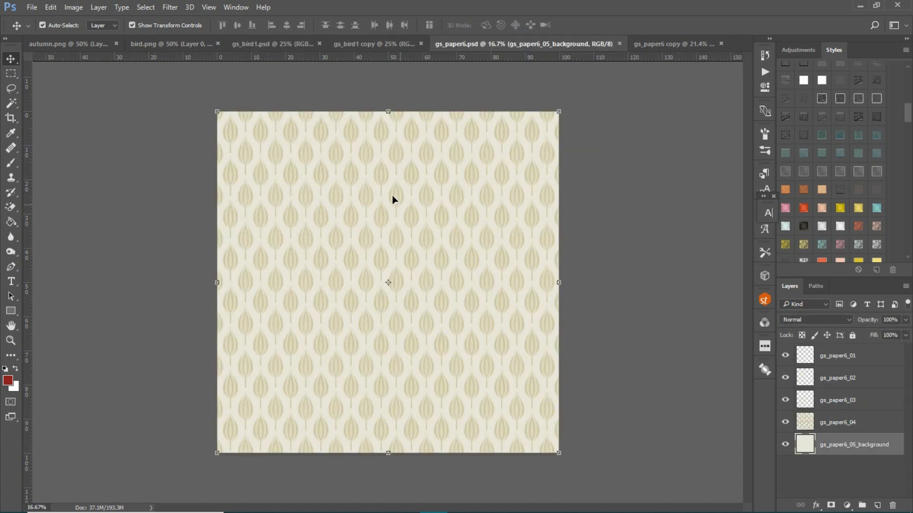
left_click(266, 43)
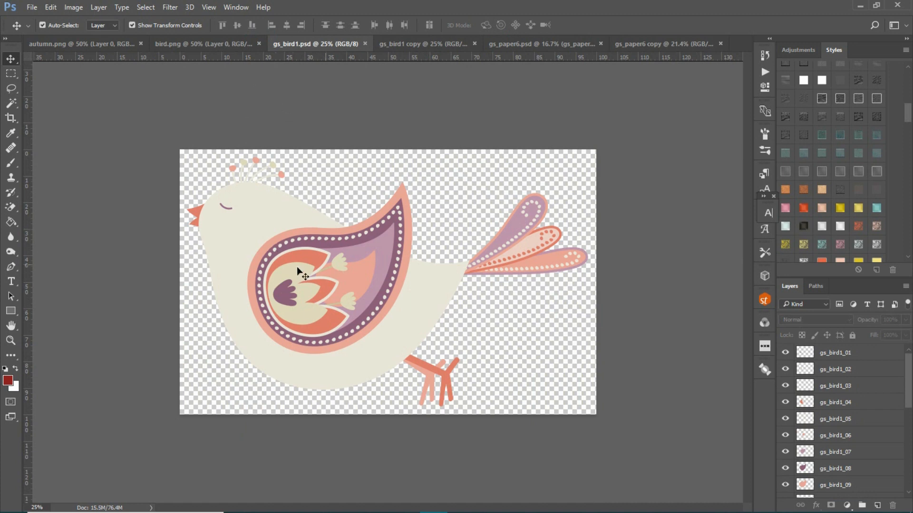
left_click(542, 44)
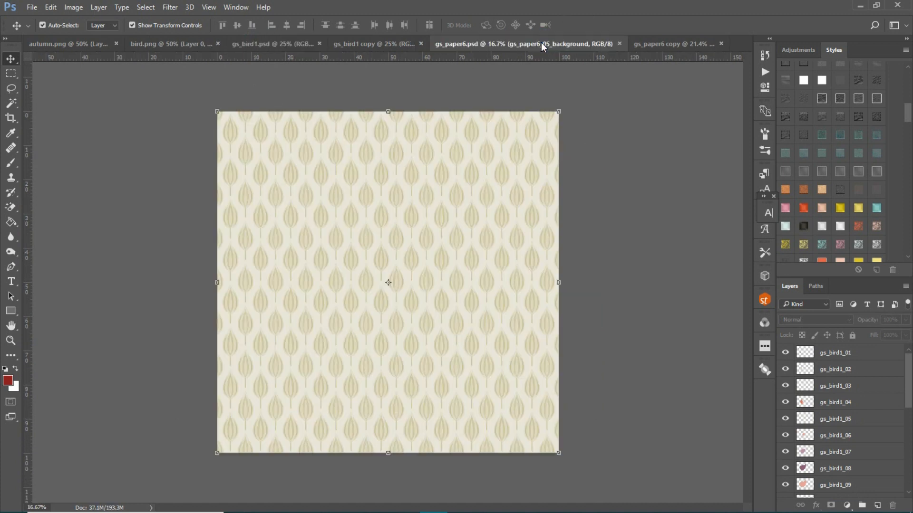
left_click(290, 47)
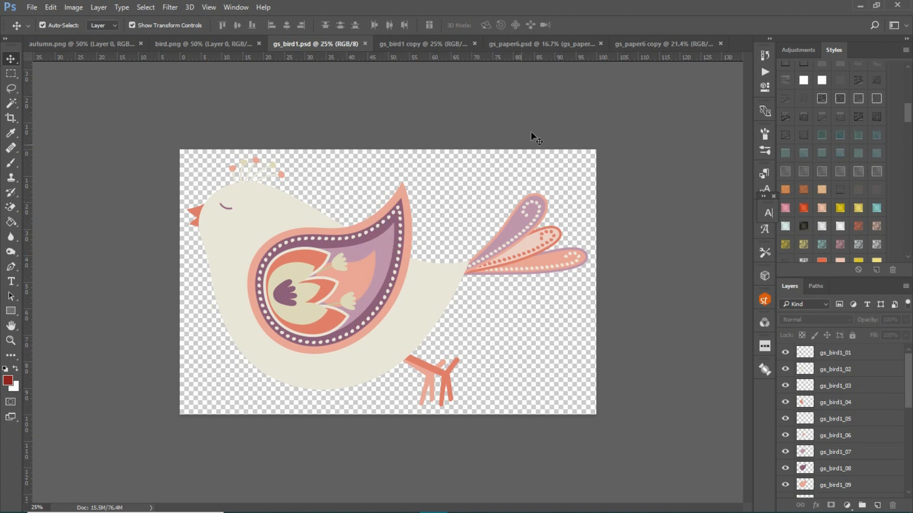
left_click(678, 47)
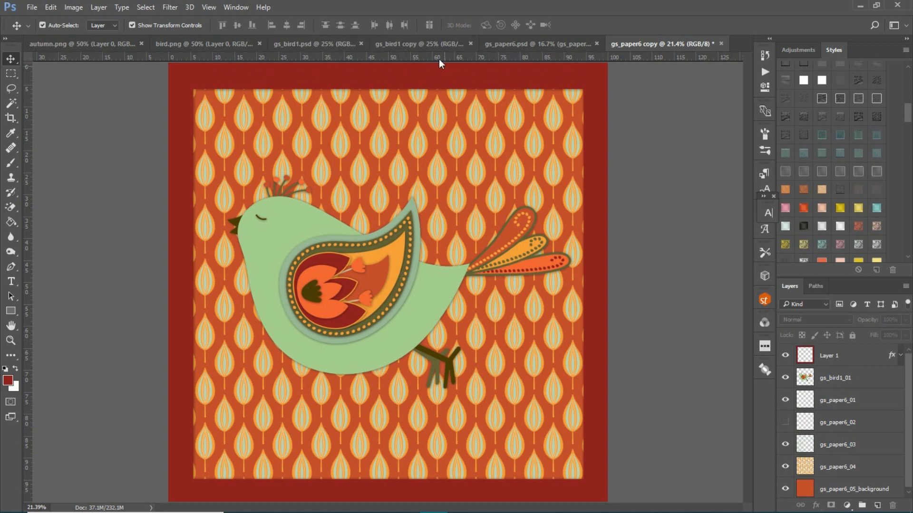
Switch back to Coolors in Firefox and browse through the trending color palettes
mouse_move(385, 508)
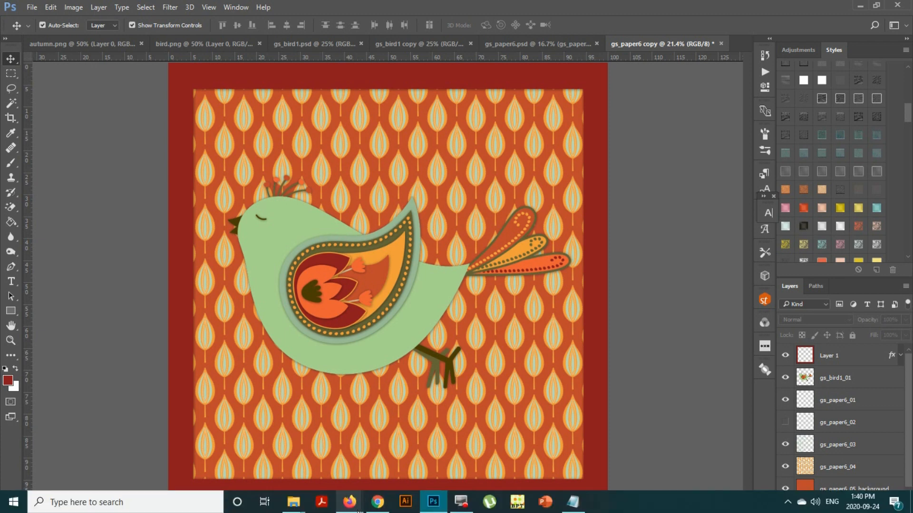
mouse_move(349, 502)
left_click(296, 460)
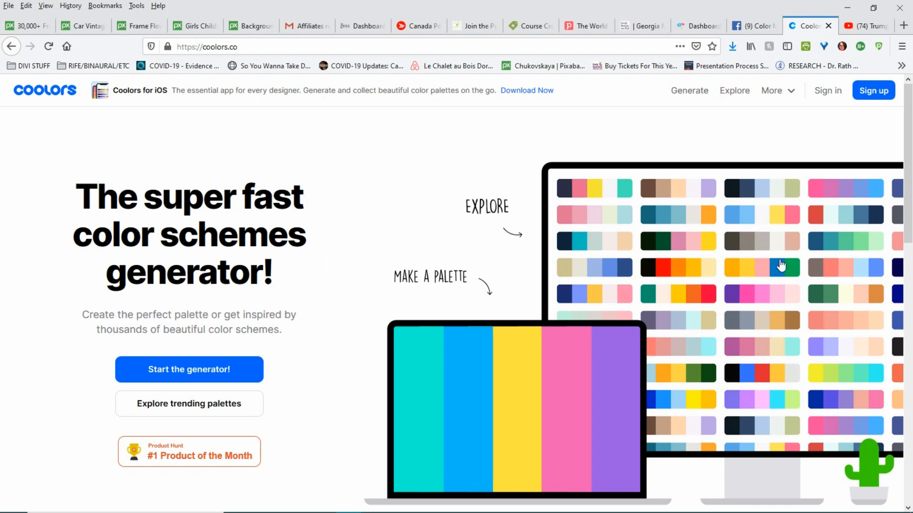
left_click(730, 231)
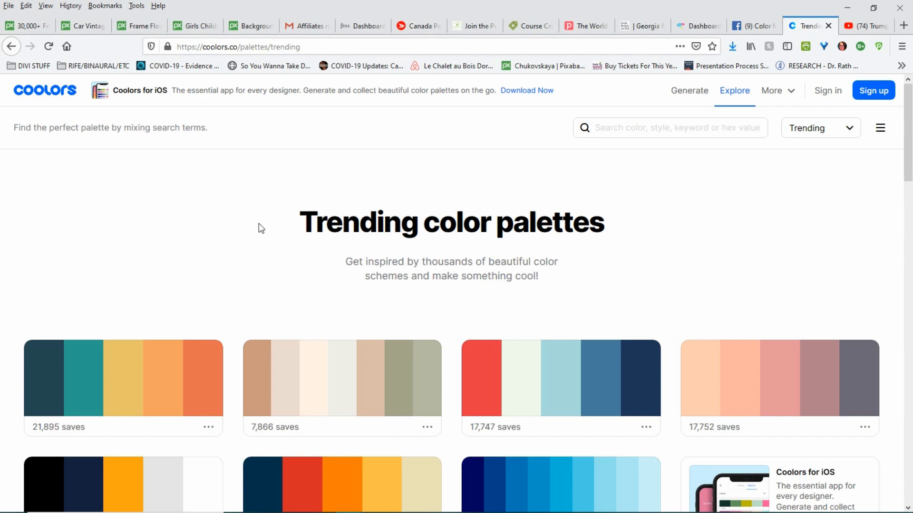
scroll(259, 223, "down", 4)
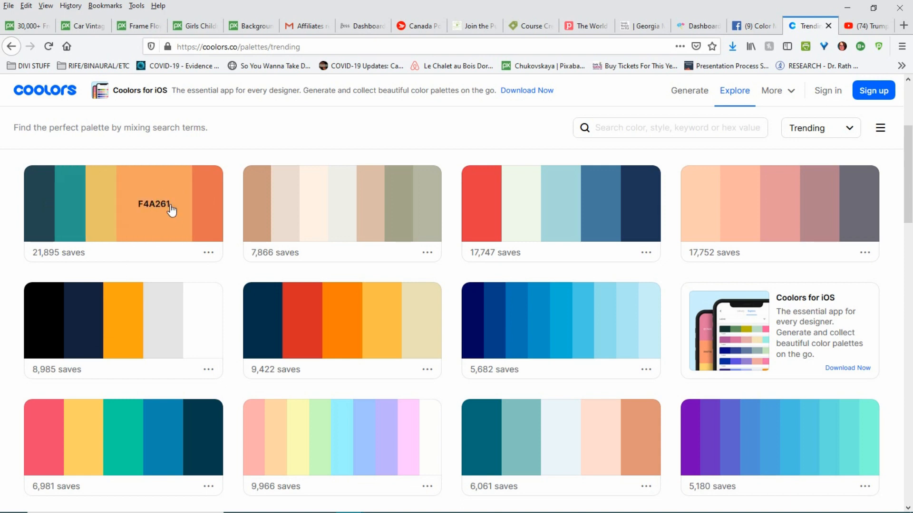
scroll(254, 204, "down", 2)
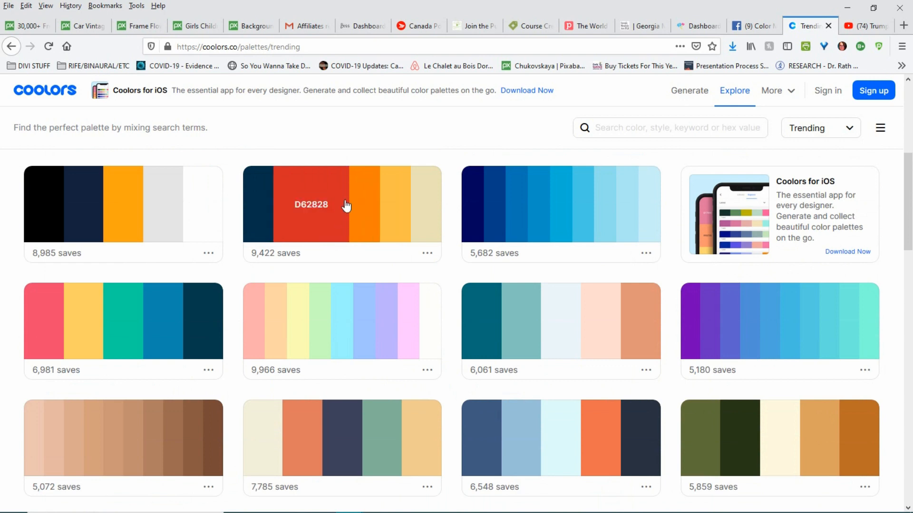
scroll(424, 204, "down", 9)
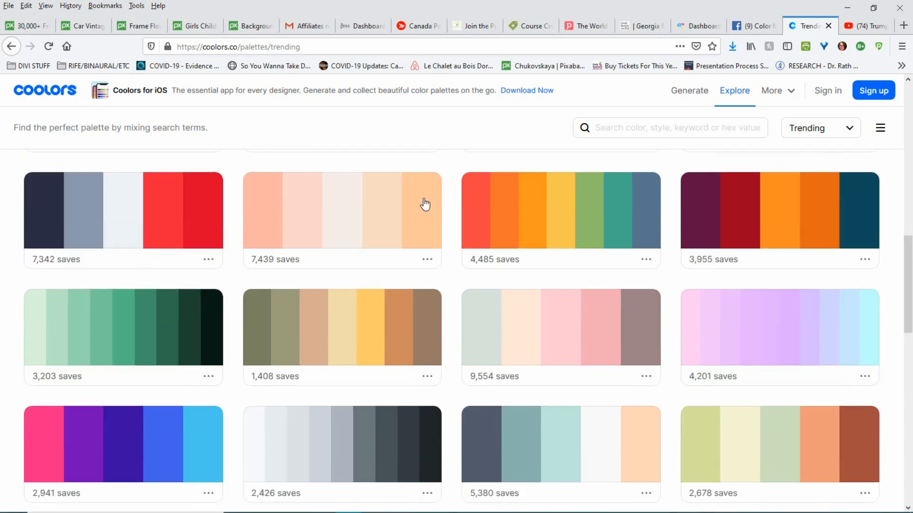
scroll(424, 203, "down", 9)
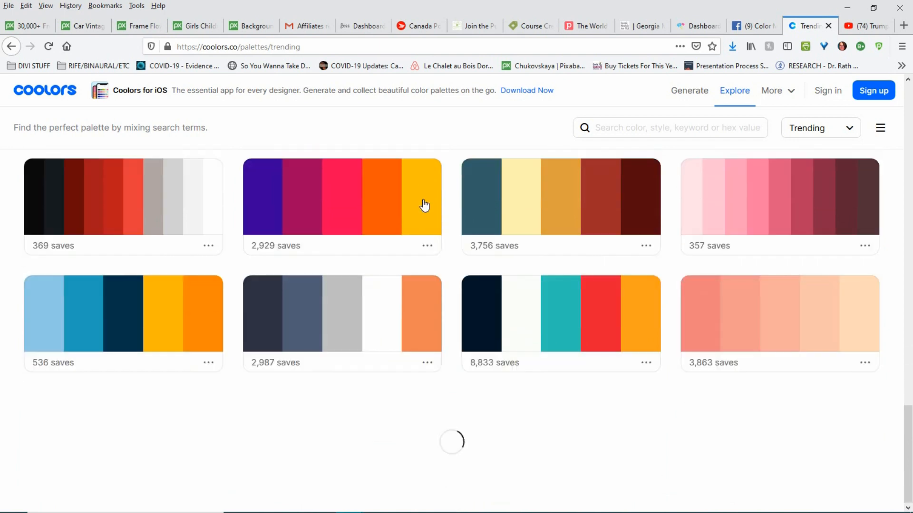
scroll(433, 209, "down", 7)
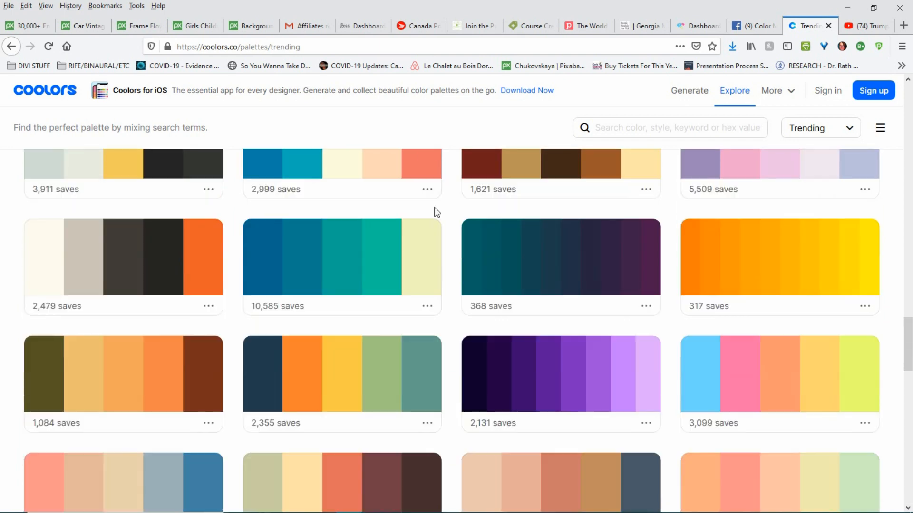
scroll(430, 221, "up", 20)
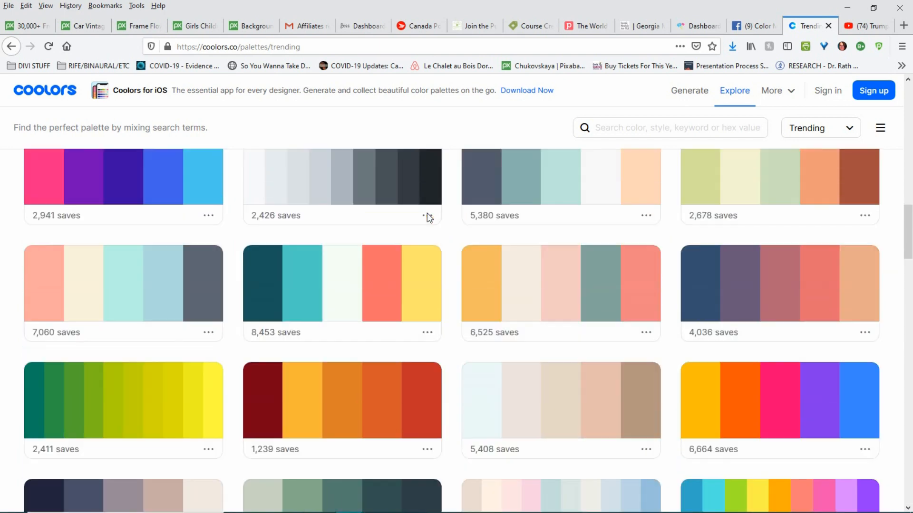
scroll(432, 215, "up", 6)
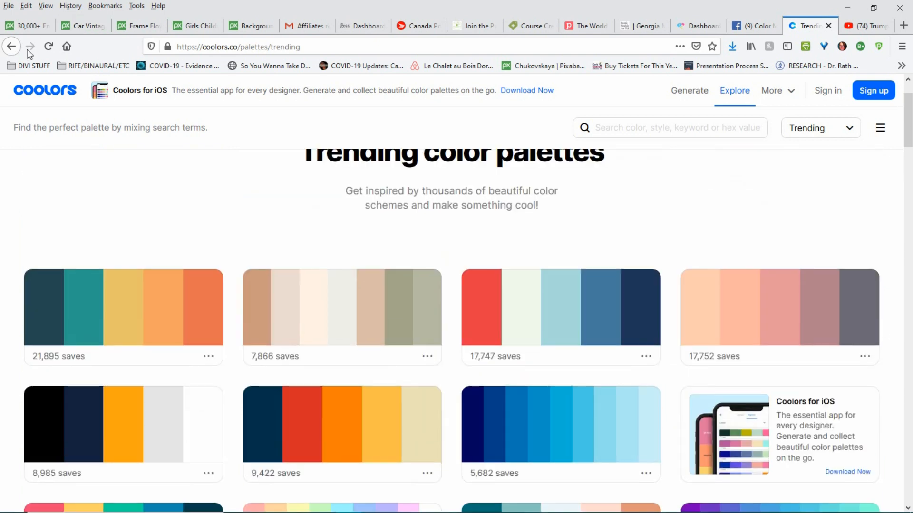
Return to the Coolors home page, open the palette generator and dismiss the two Coolors for iOS ads
left_click(13, 47)
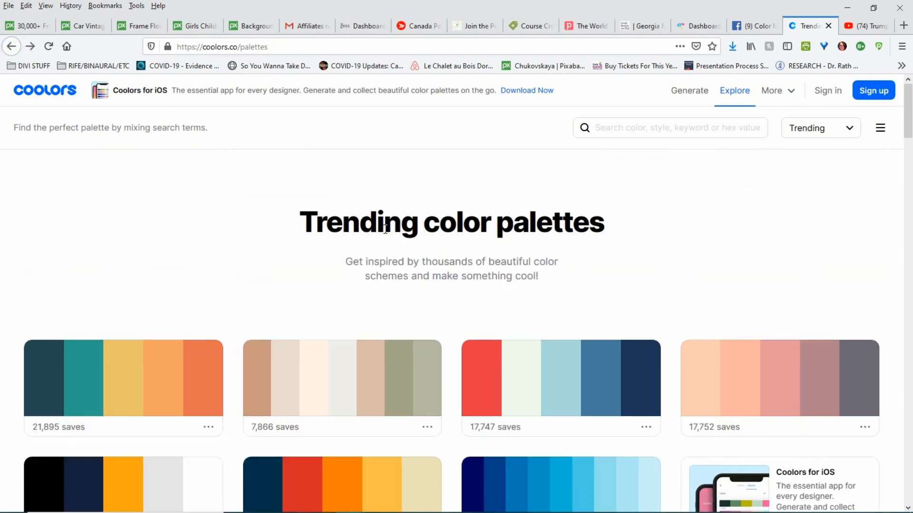
left_click(12, 47)
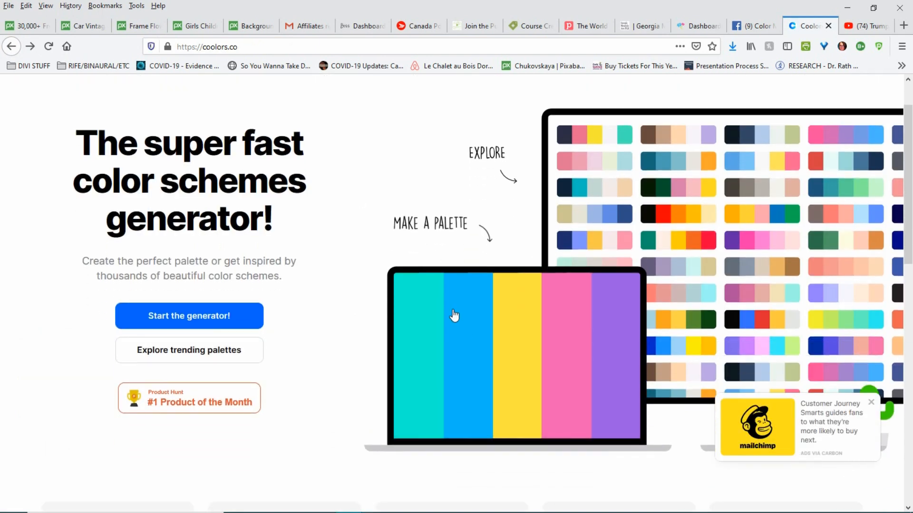
left_click(499, 324)
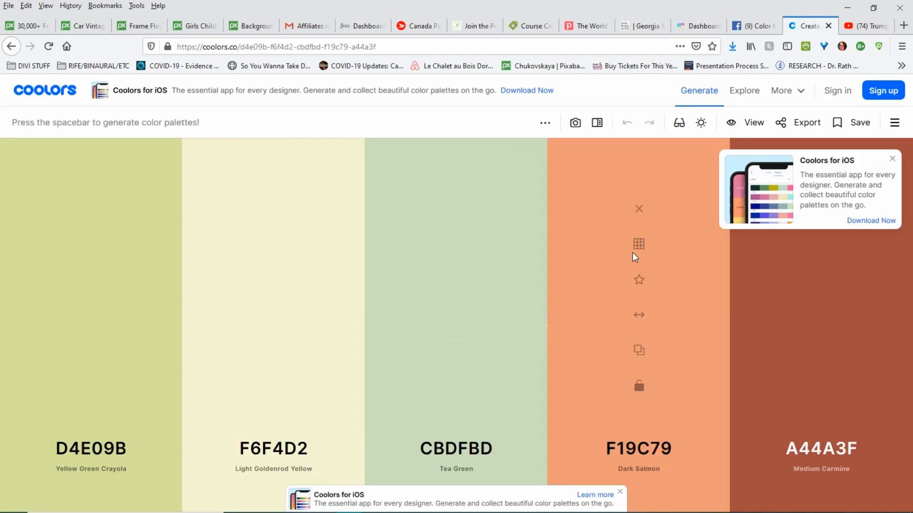
left_click(891, 158)
left_click(619, 492)
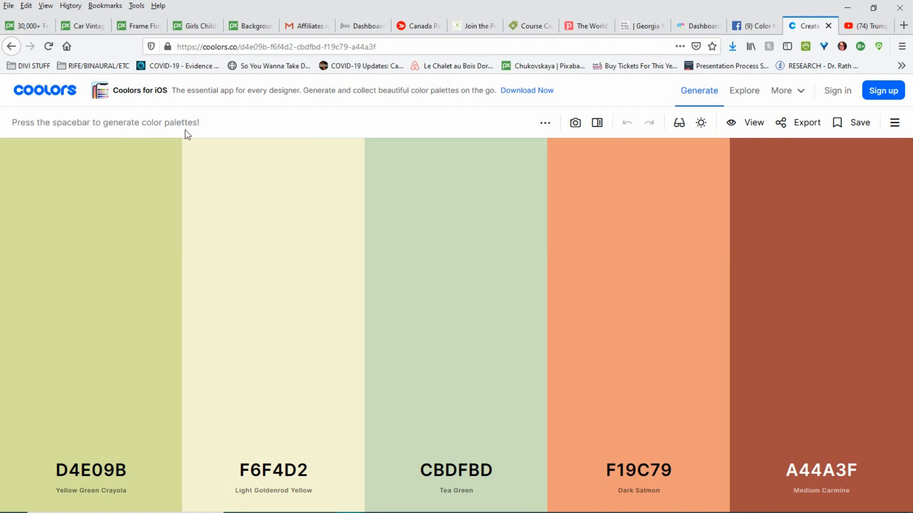
Generate a series of random five-color palettes, stopping at the one with 595457, 710627, 9E1946, DE0D92 and 4D6CFA
key("space")
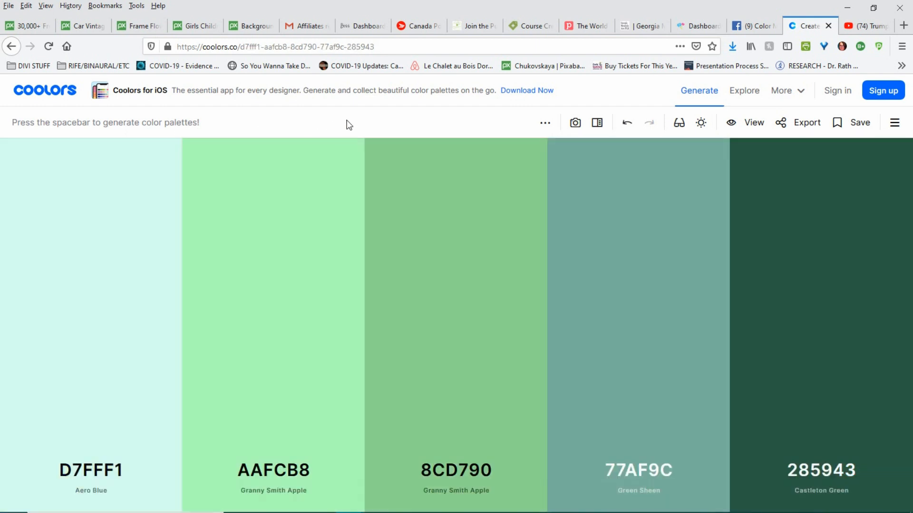
key("space")
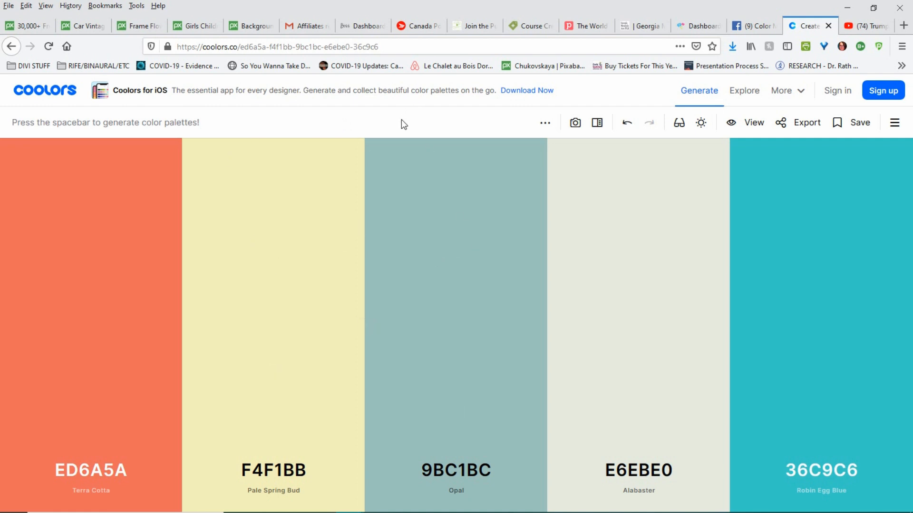
key("space")
key("space")
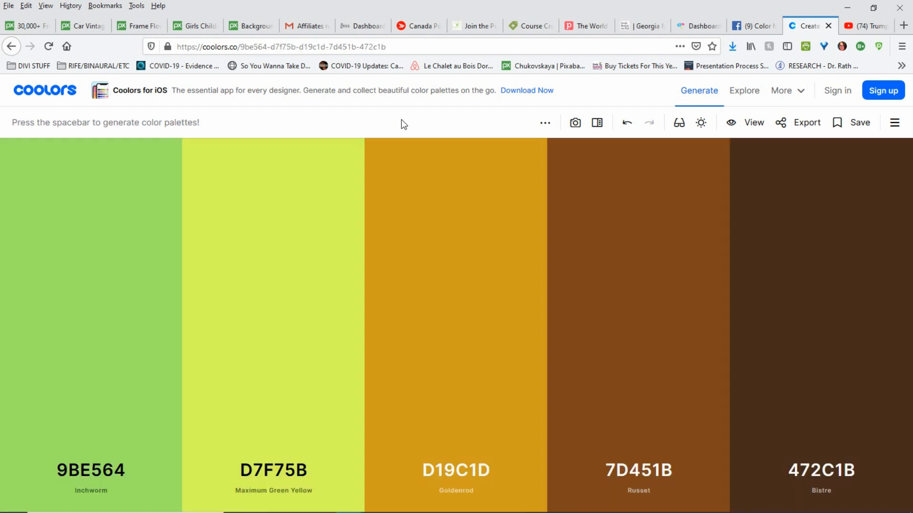
key("space")
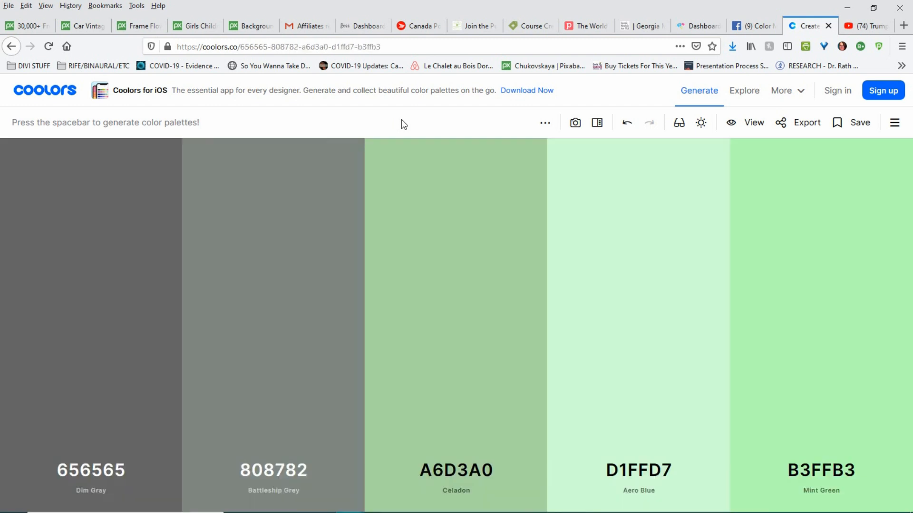
key("space")
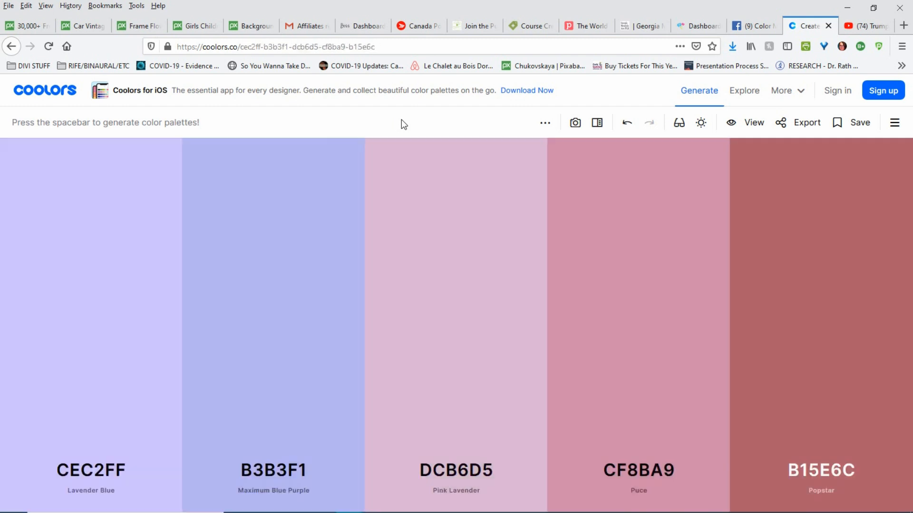
key("space")
key("space")
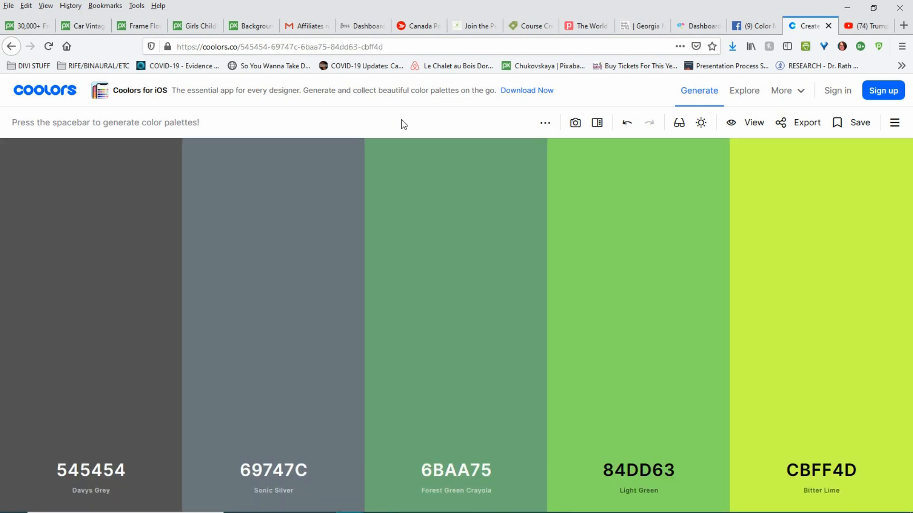
key("space")
key("space")
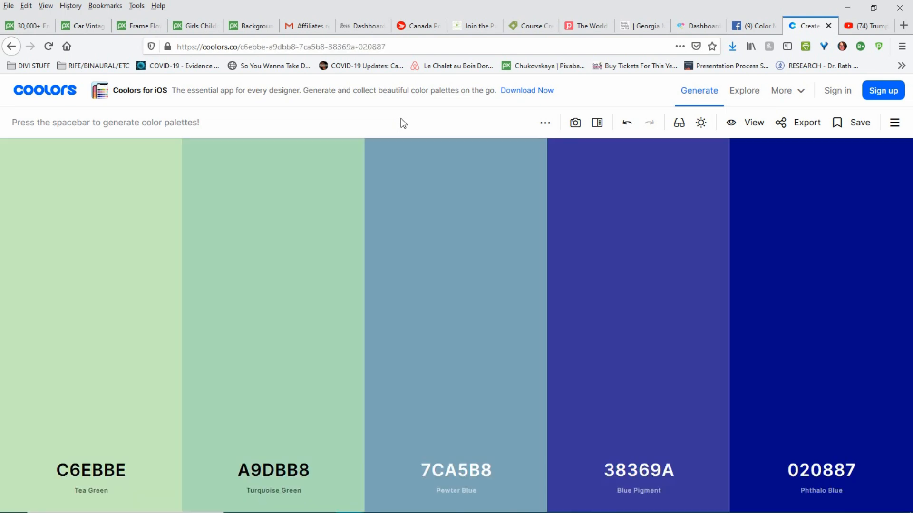
key("space")
key("space")
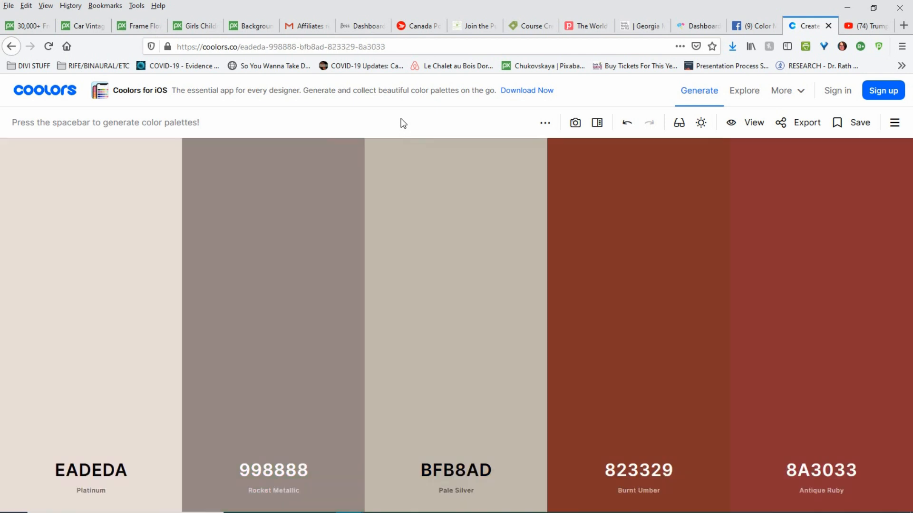
key("space")
key("space")
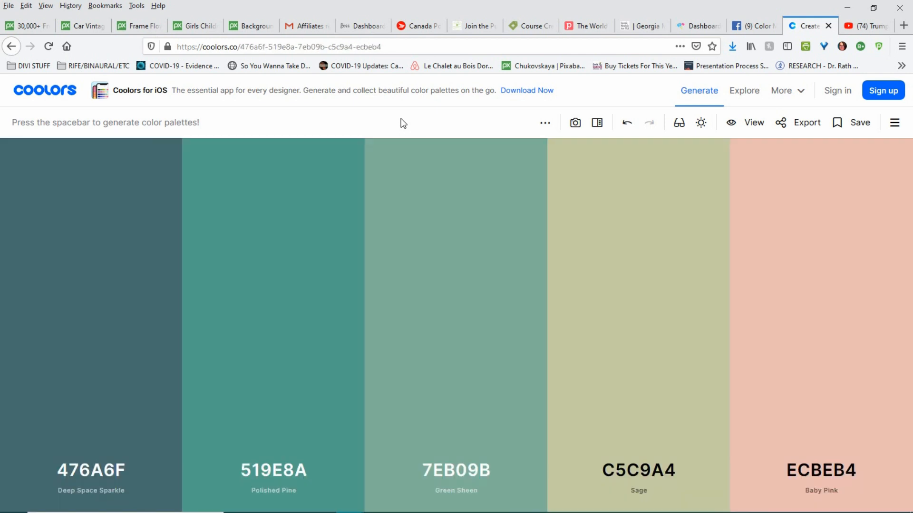
key("space")
key("space")
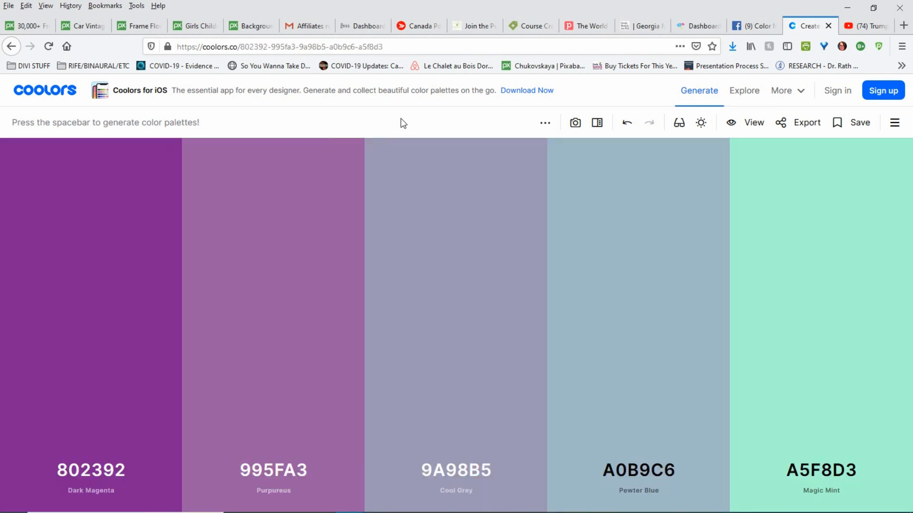
key("space")
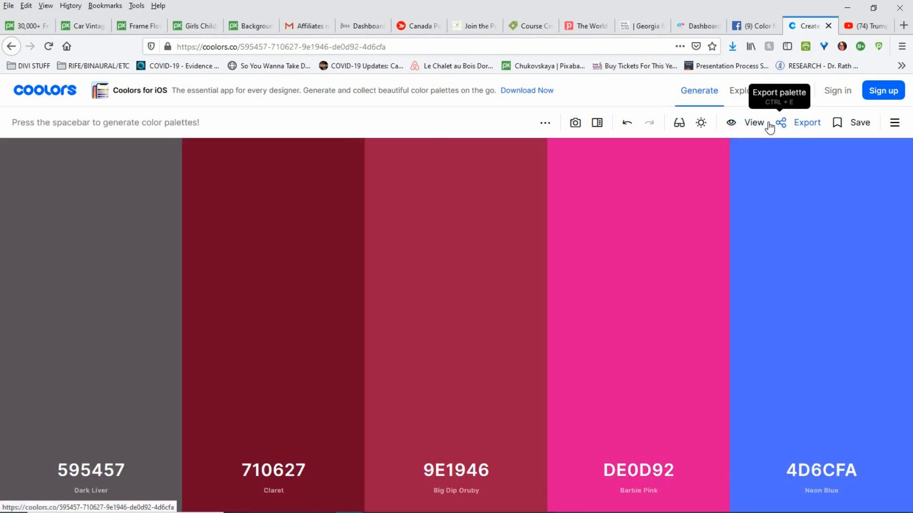
Try to export the palette as an image titled test with the HEX color space
left_click(802, 124)
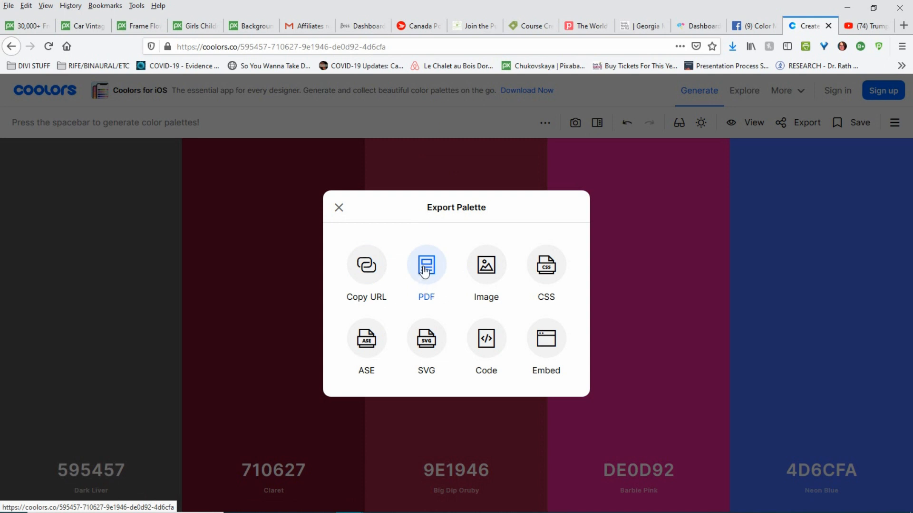
left_click(489, 270)
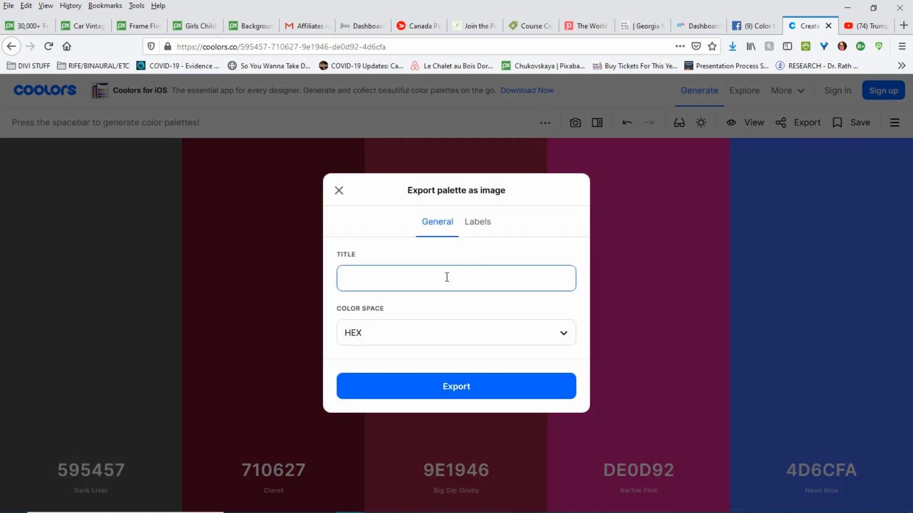
type("test")
left_click(425, 342)
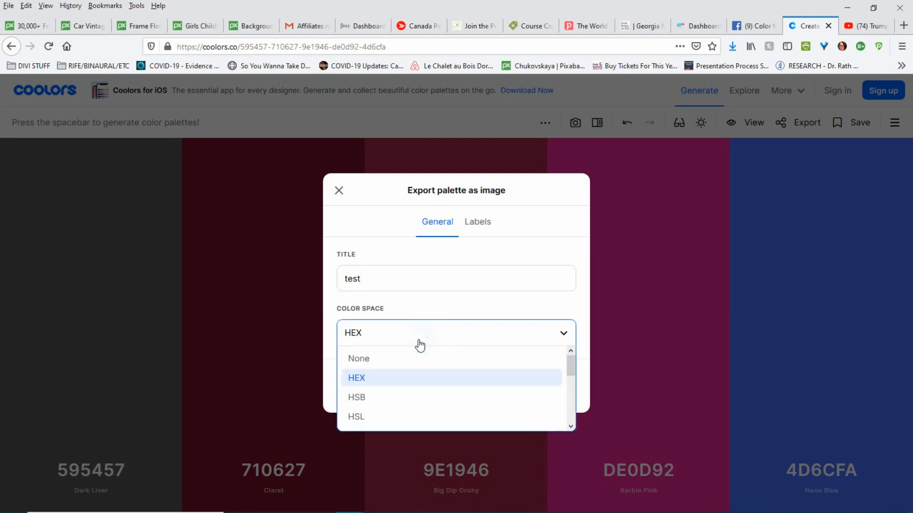
left_click(584, 386)
left_click(474, 392)
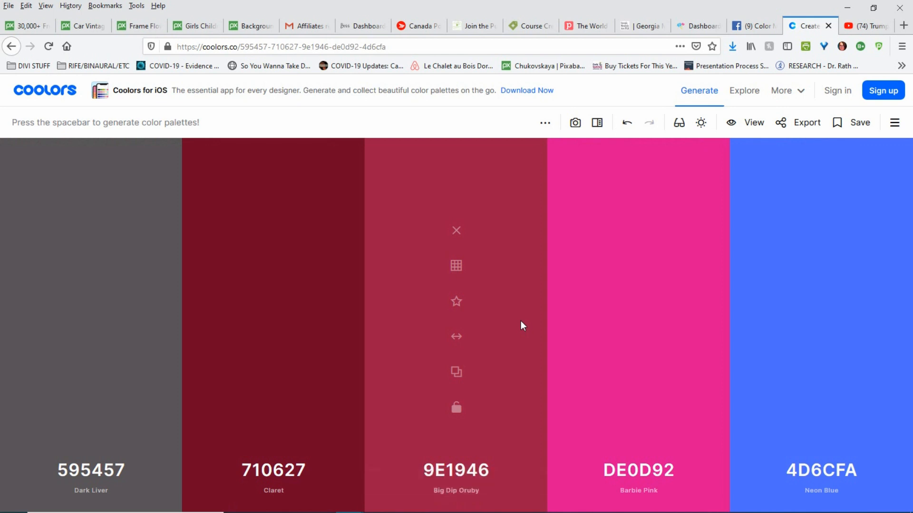
Export the palette as an image titled test and open the resulting test.png in Photoshop
left_click(805, 125)
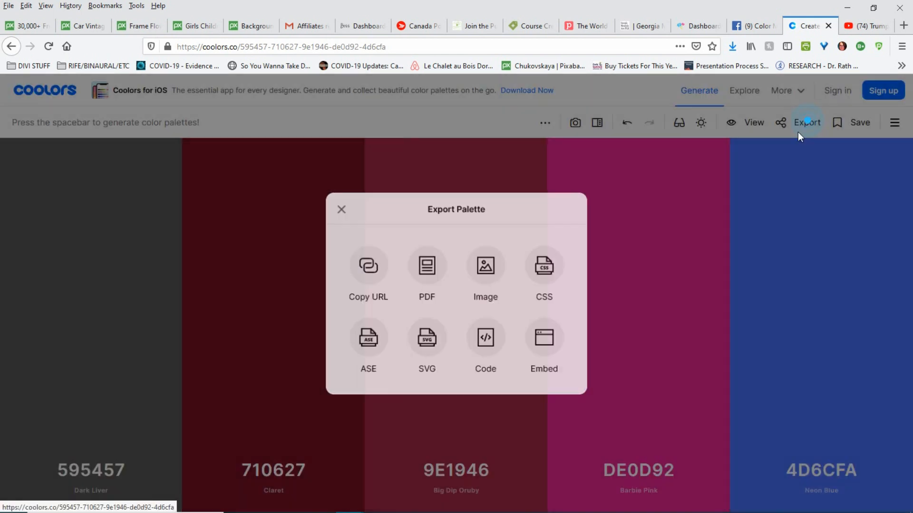
left_click(487, 283)
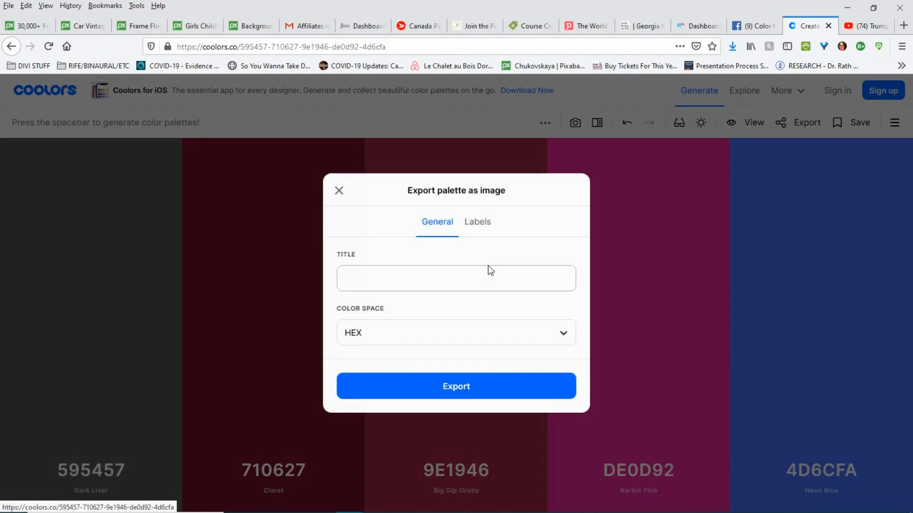
type("test")
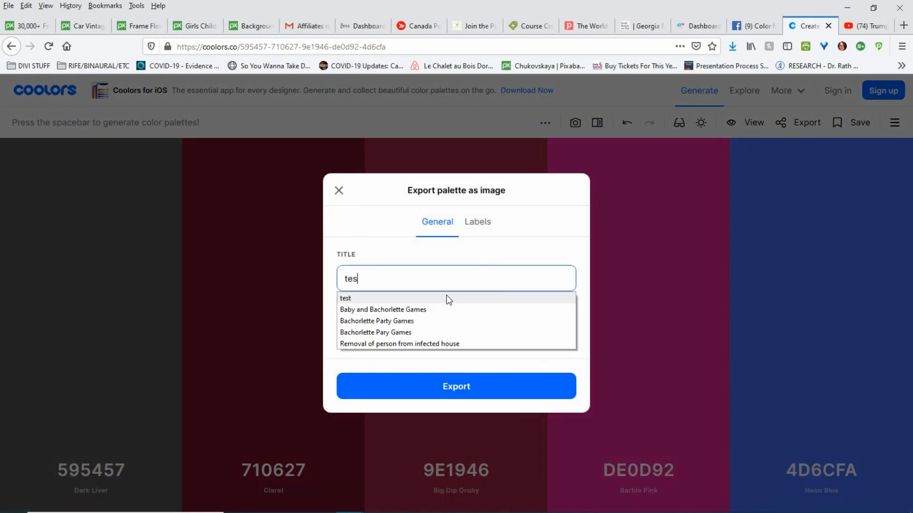
left_click(457, 387)
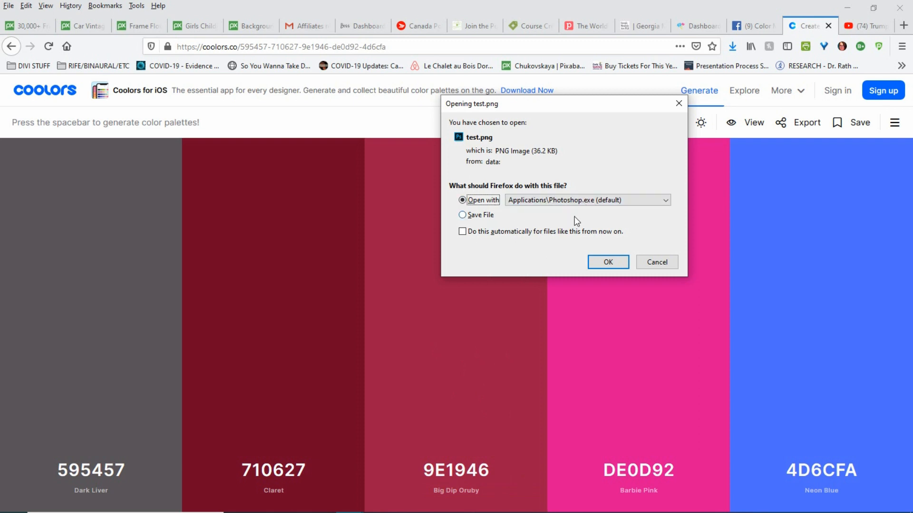
left_click(604, 263)
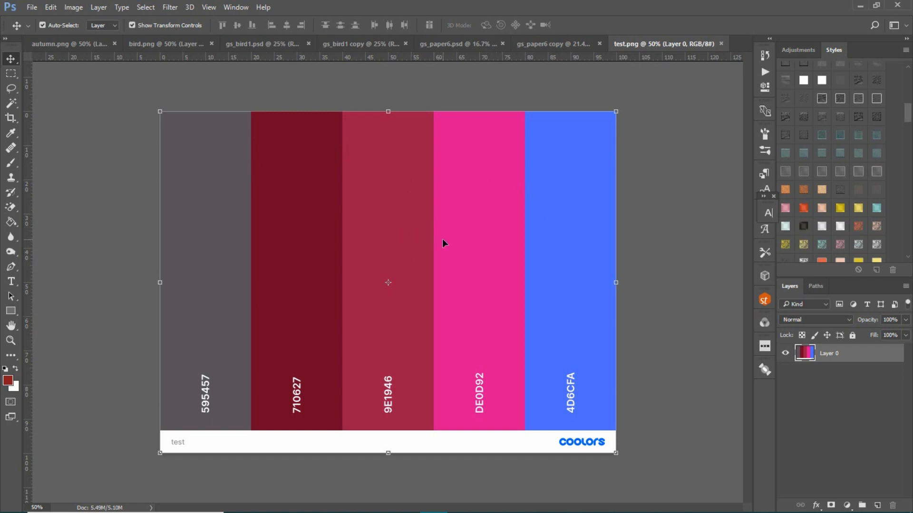
Close test.png in Photoshop and switch back to the Coolors palette generator in Firefox
left_click(720, 44)
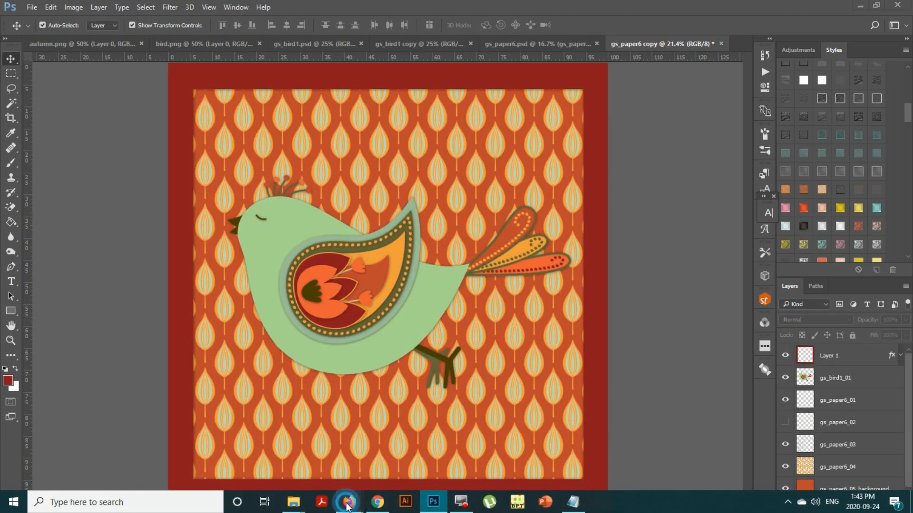
mouse_move(349, 502)
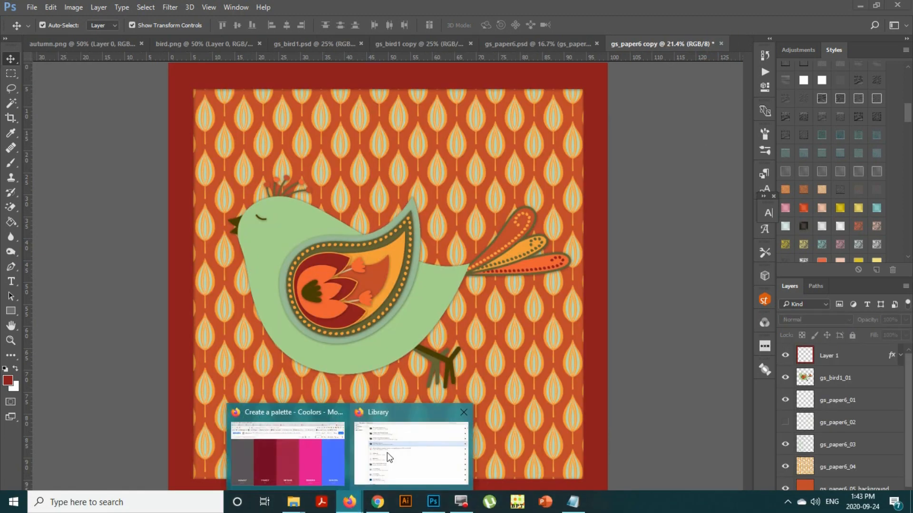
left_click(310, 458)
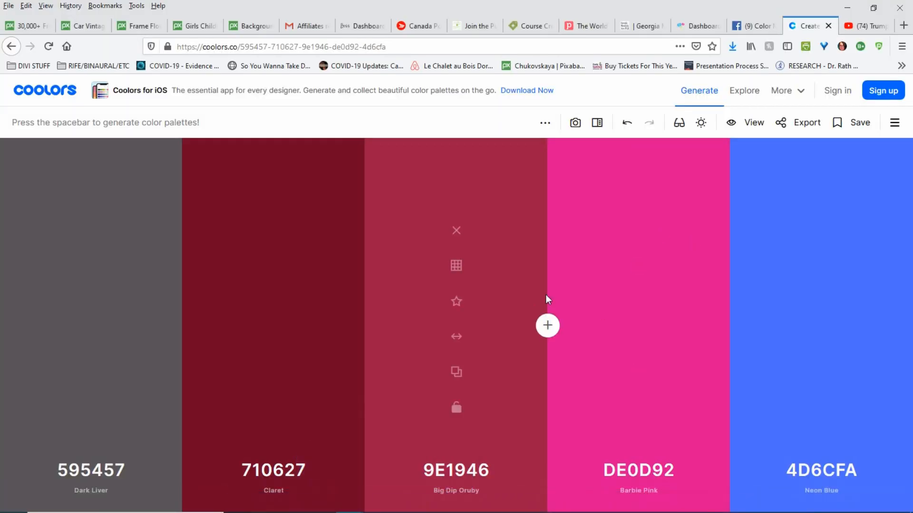
Generate new random palettes, stopping at the one with 331832, 694D75, 1B5299, 9FC2CC and F1ECCE
key("space")
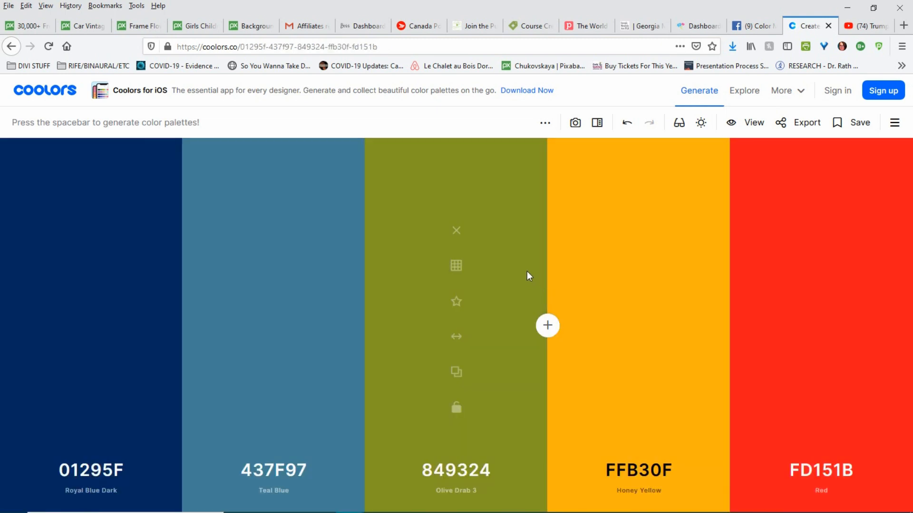
key("space")
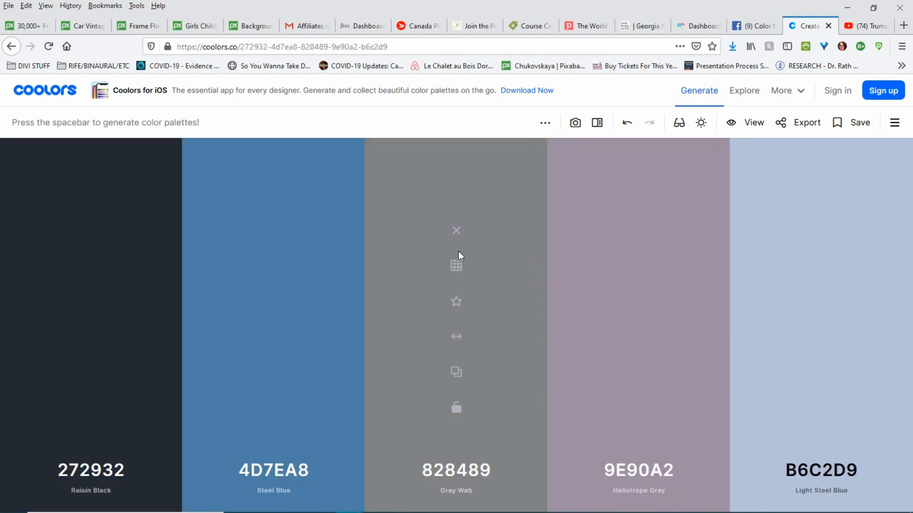
key("space")
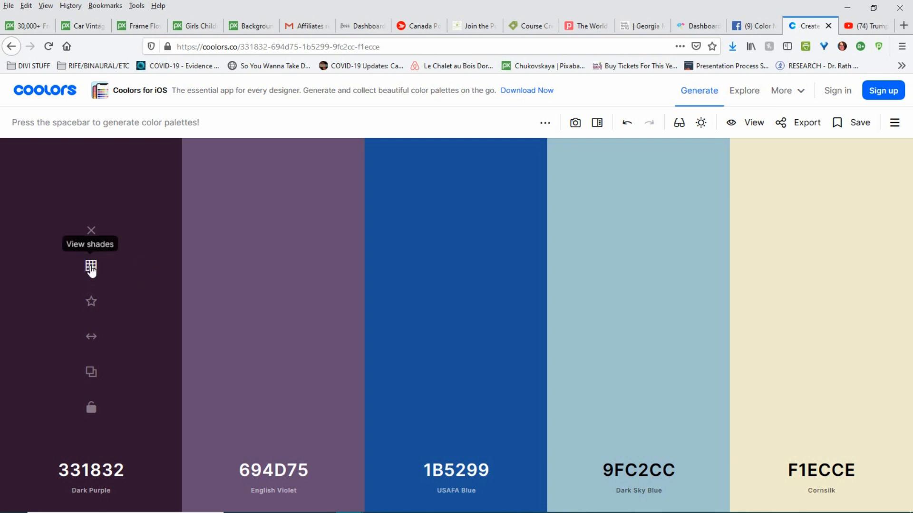
Replace the 331832 color with its lighter shade 7D3B7B and move it to the third place in the palette
left_click(91, 265)
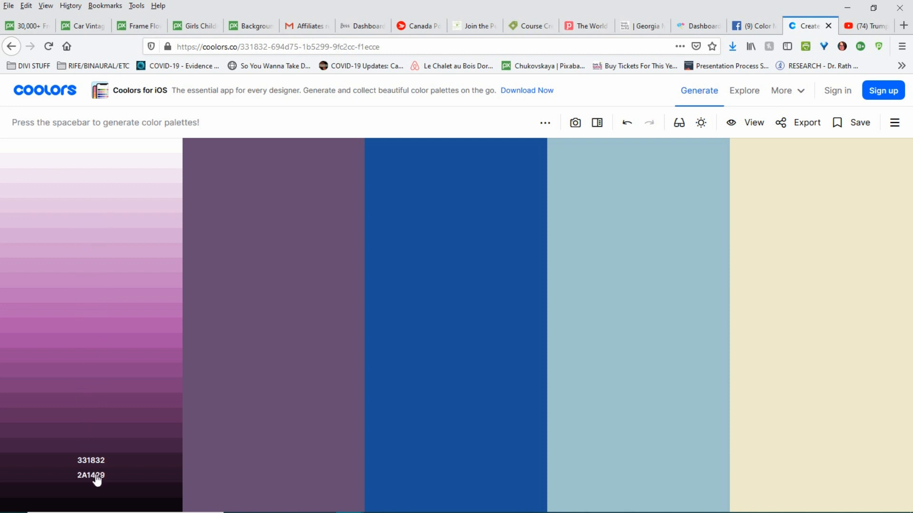
left_click(87, 387)
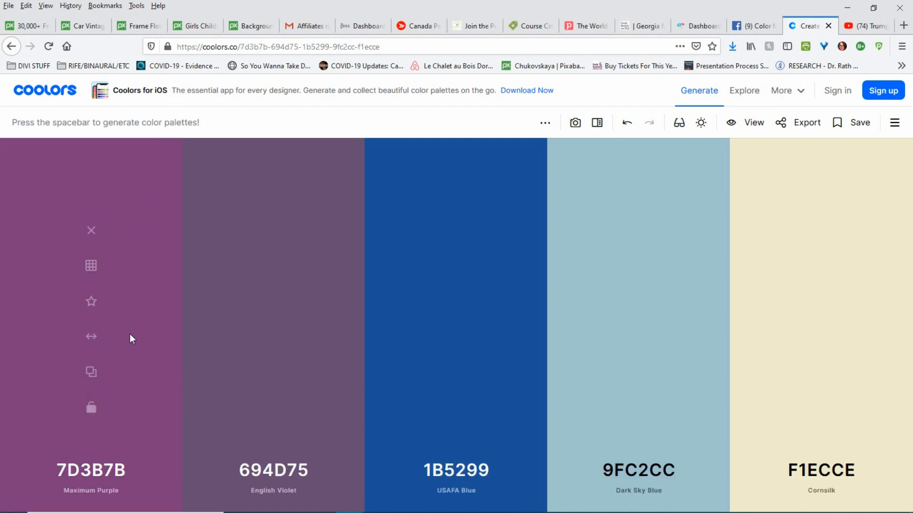
left_click_drag(93, 341, 275, 348)
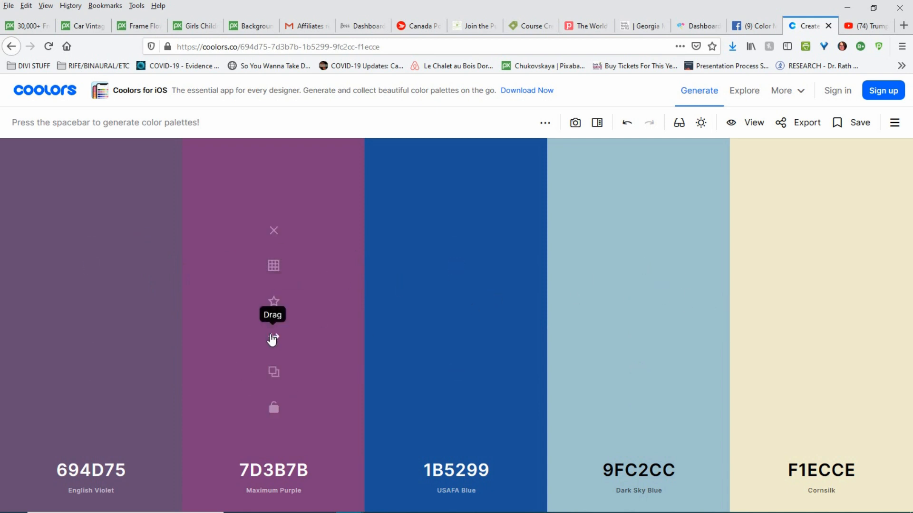
left_click_drag(272, 336, 489, 336)
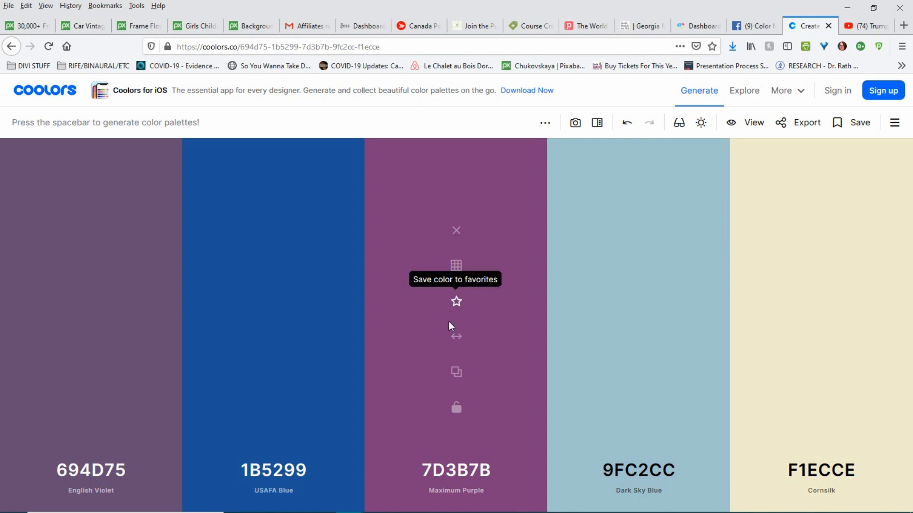
Copy the hex code of the 7D3B7B color and paste it in Photoshop as the foreground color
left_click(456, 373)
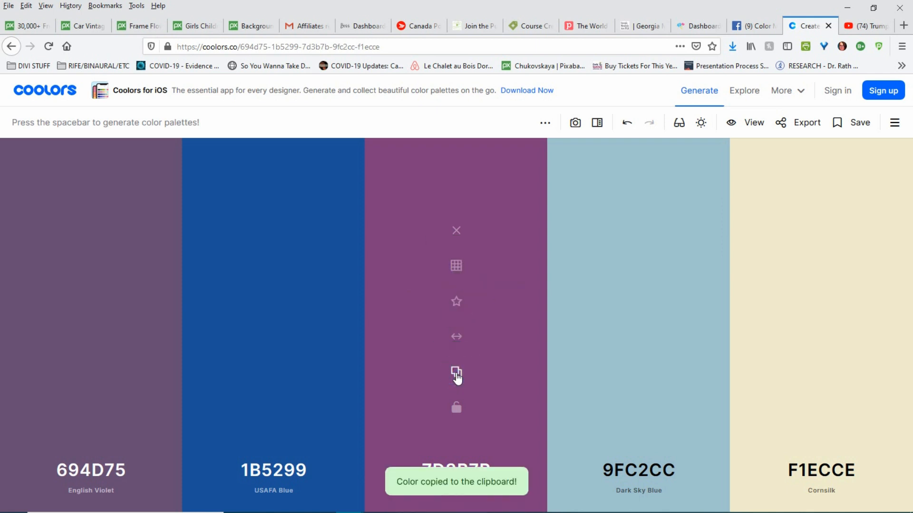
mouse_move(458, 510)
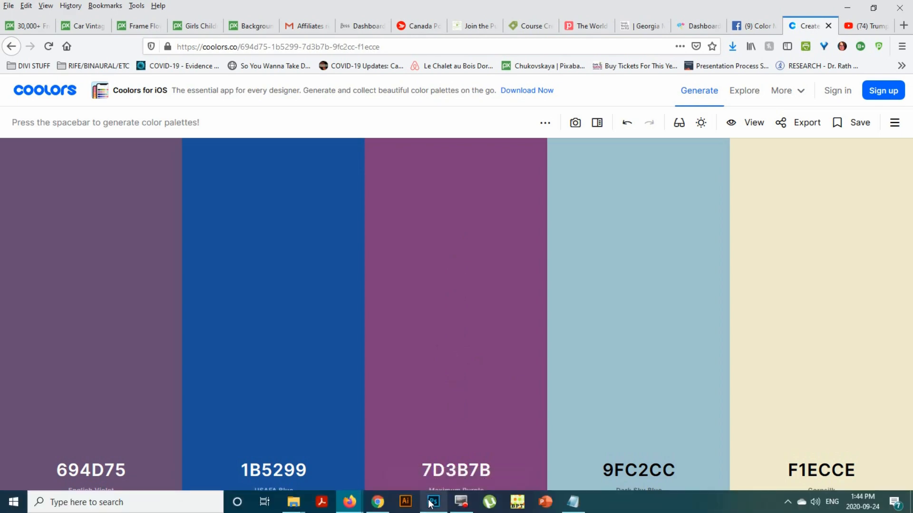
left_click(432, 505)
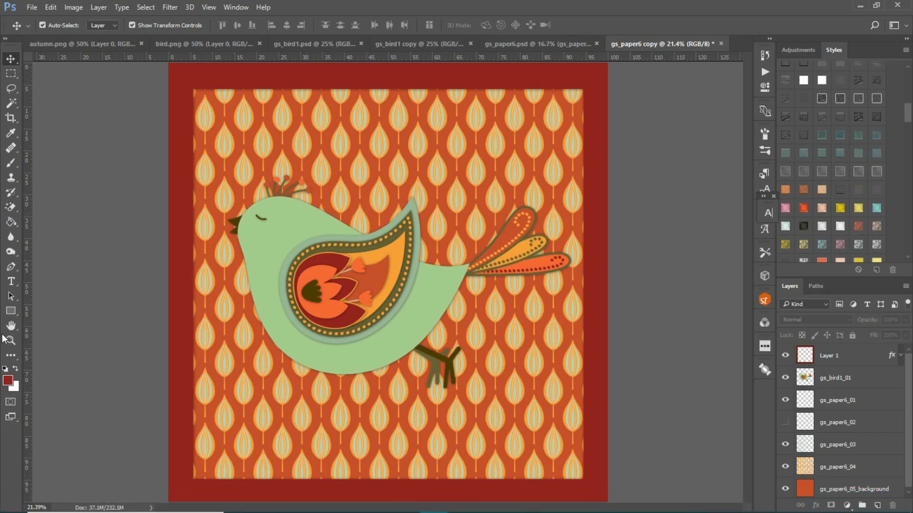
left_click(8, 381)
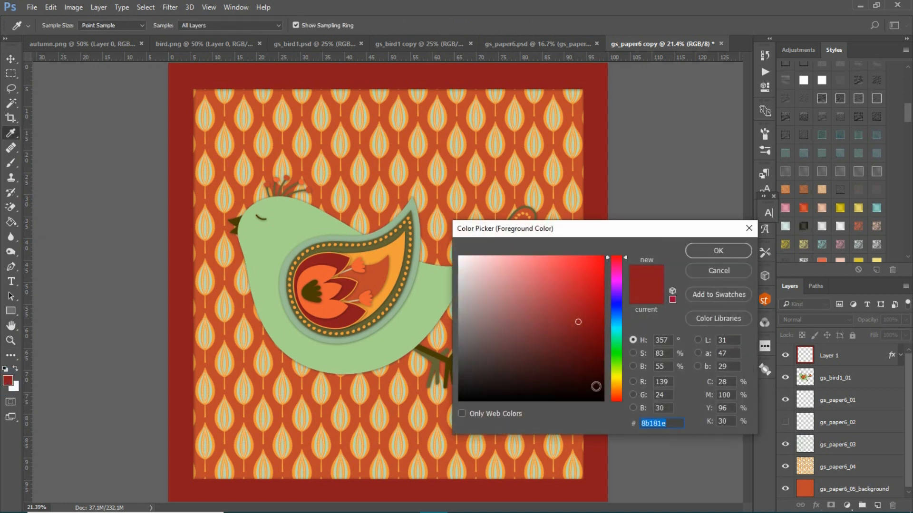
right_click(658, 428)
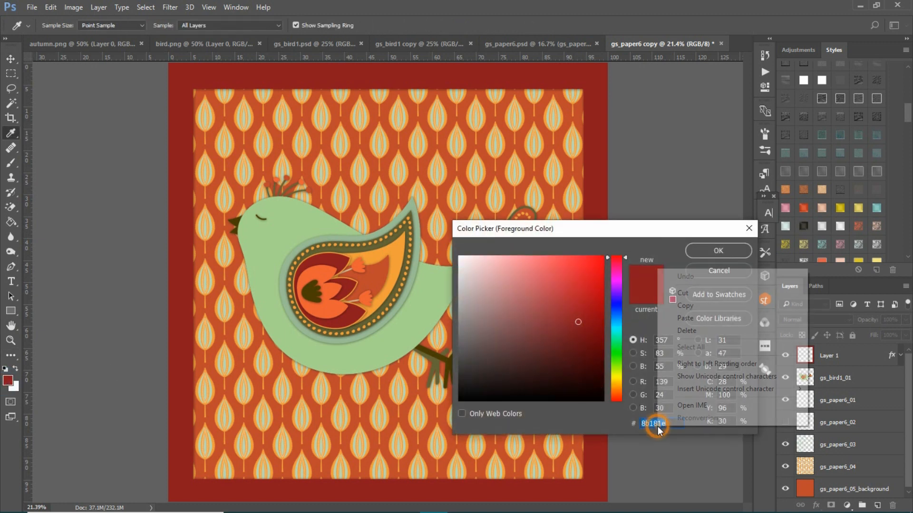
left_click(699, 317)
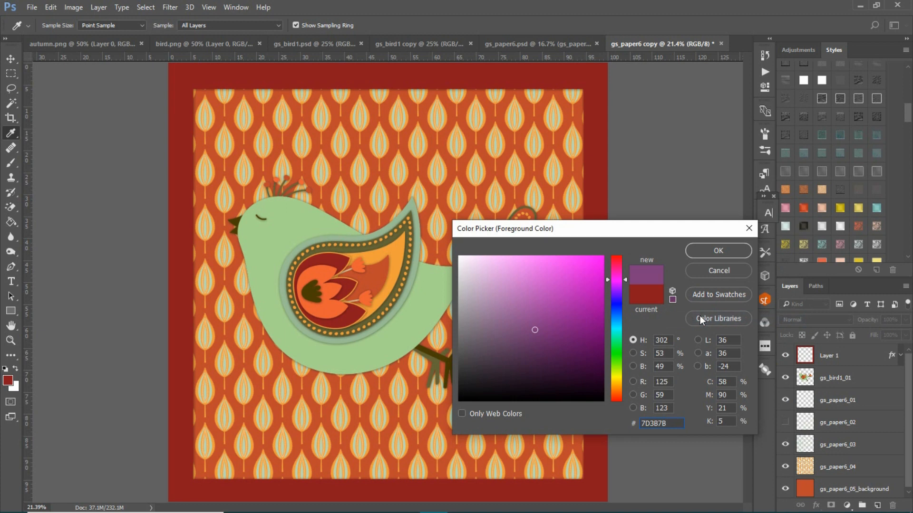
left_click(718, 250)
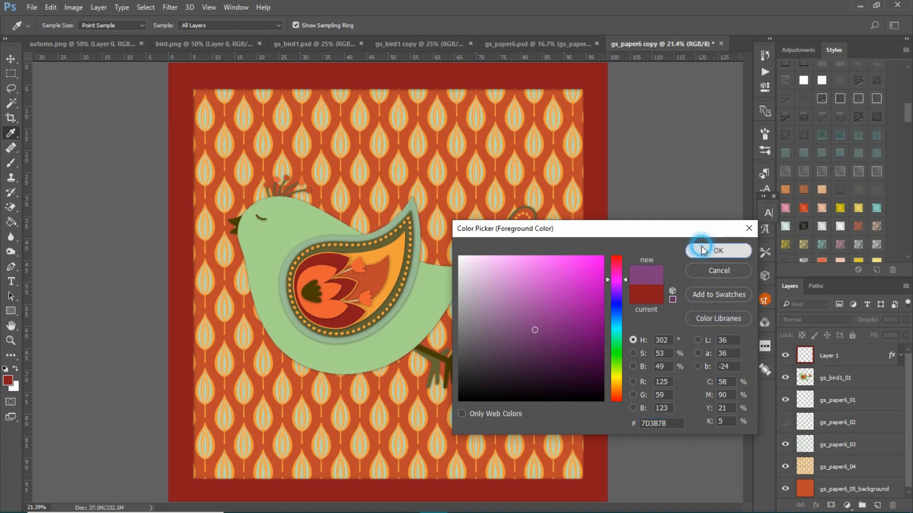
key("v")
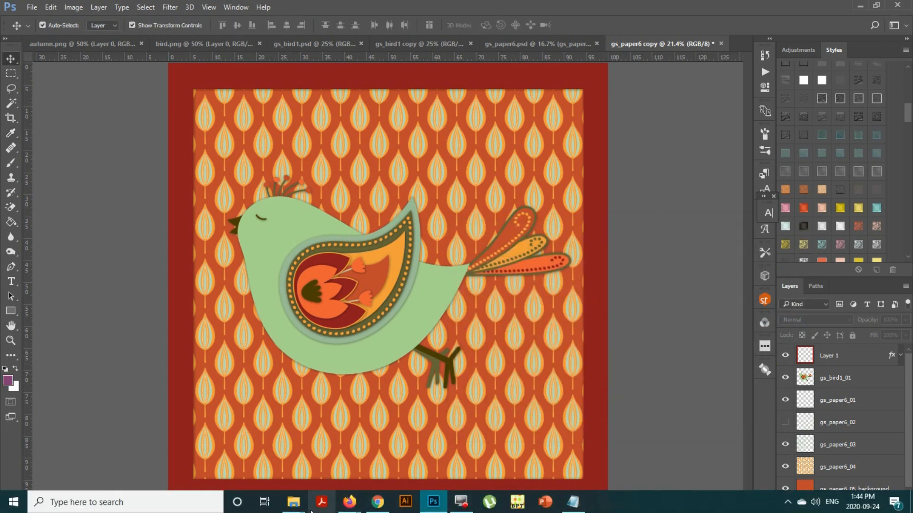
Switch back to Coolors in Firefox and lock the 7D3B7B color, then unlock it again
mouse_move(349, 502)
left_click(216, 457)
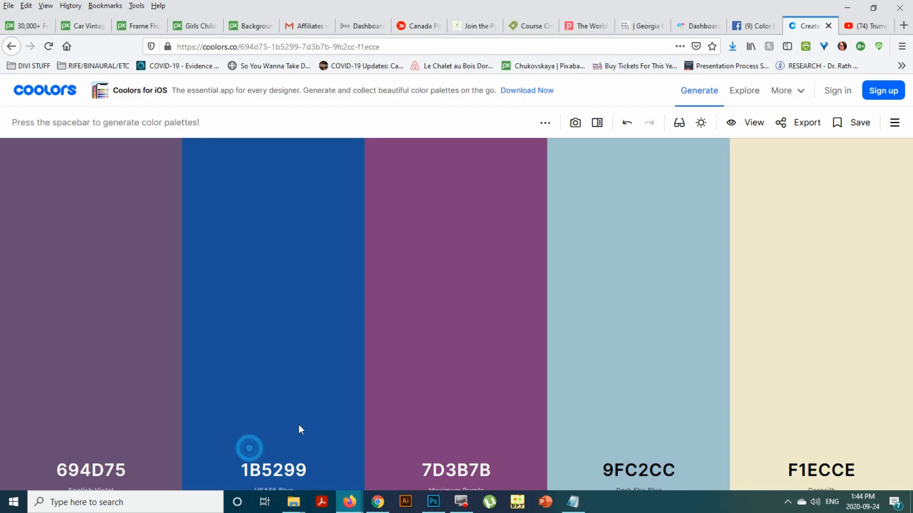
mouse_move(483, 361)
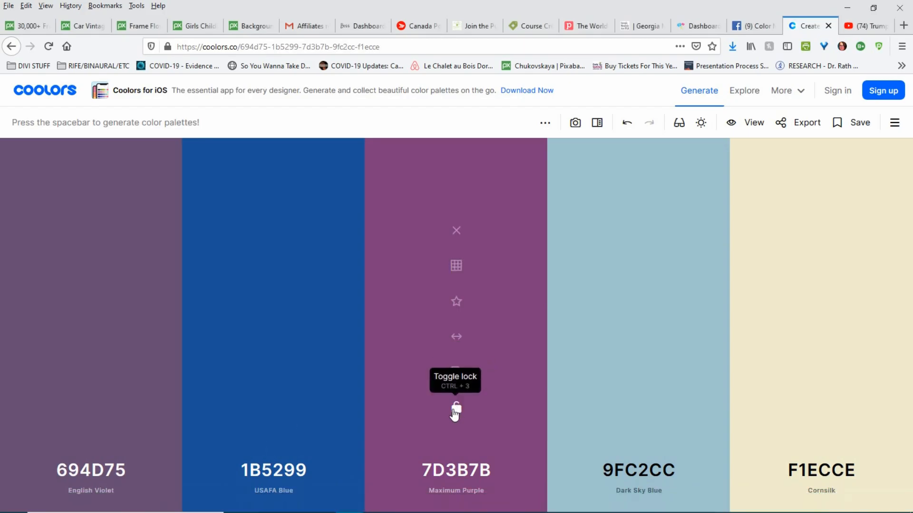
left_click(456, 410)
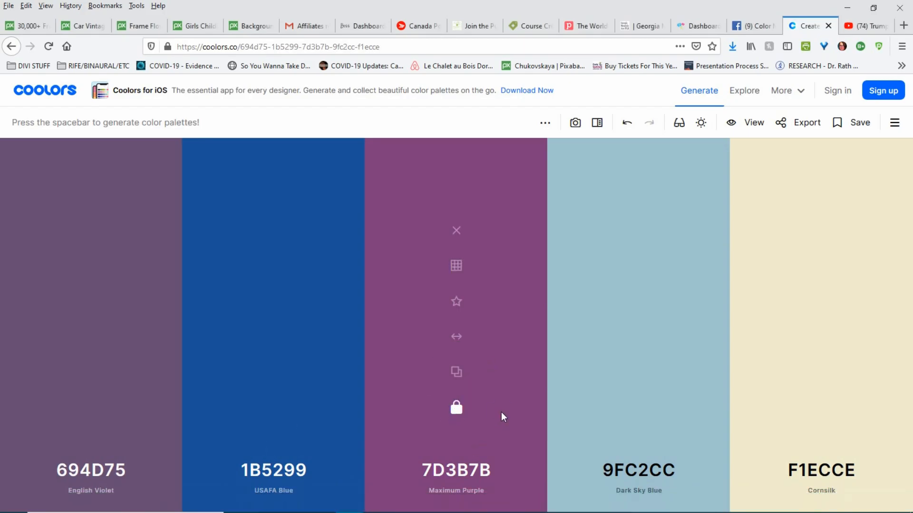
left_click(455, 406)
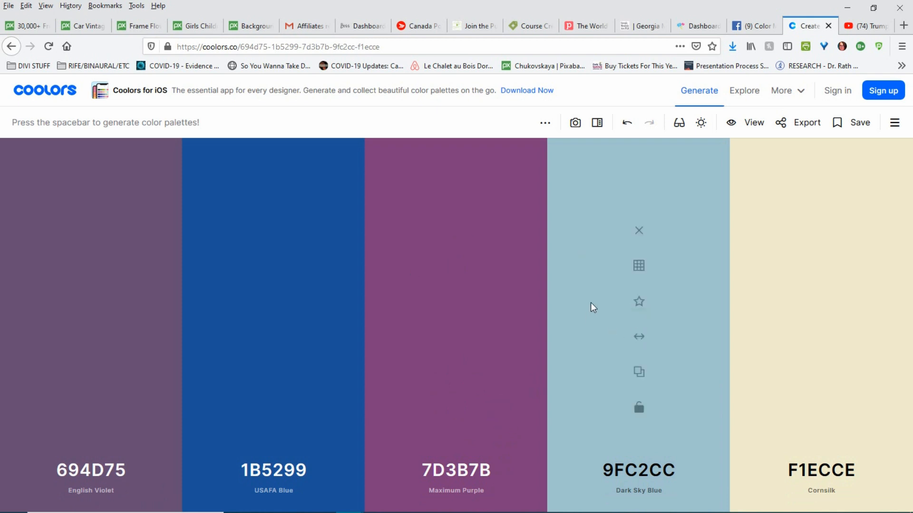
Generate a new random palette and lock its middle color, 05204A
key("space")
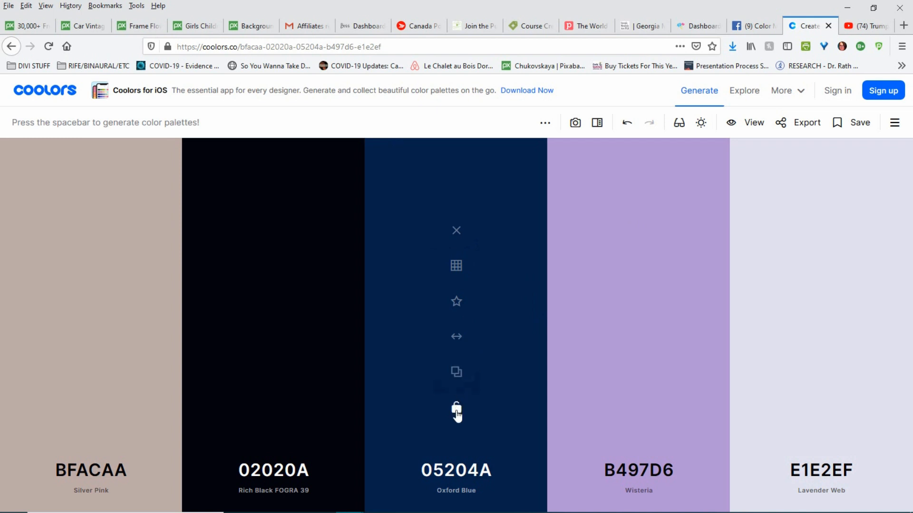
left_click(456, 411)
Search the Unsplash photos for "summer" in the image picker and choose the watermelon and lime drinks photo
left_click(575, 125)
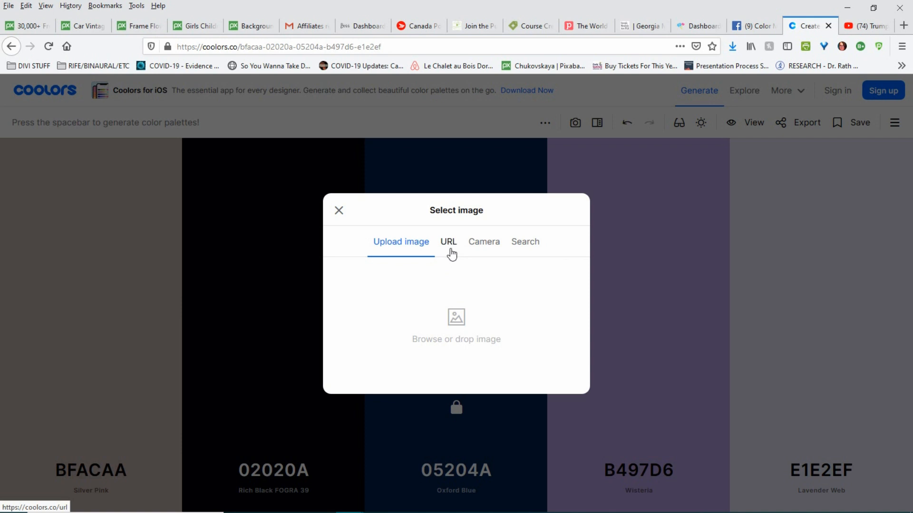
left_click(525, 243)
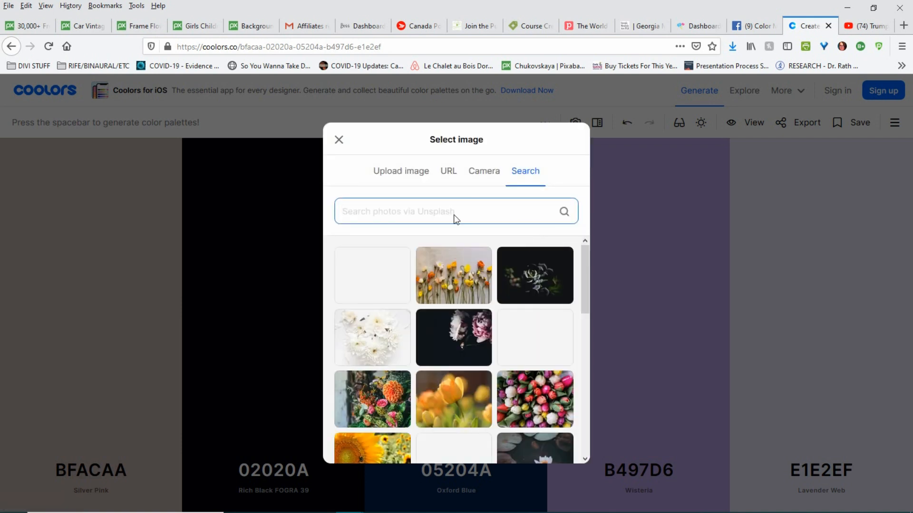
scroll(479, 280, "down", 10)
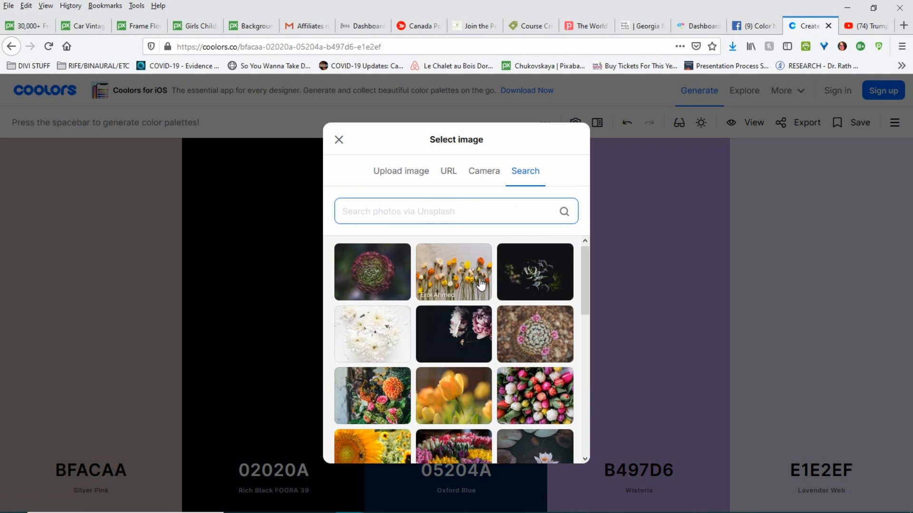
scroll(478, 290, "up", 10)
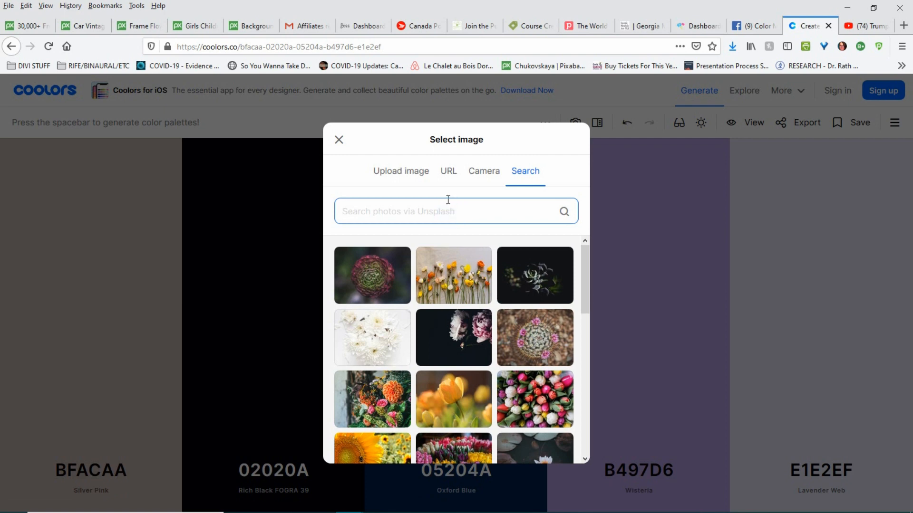
type("summer")
key("Return")
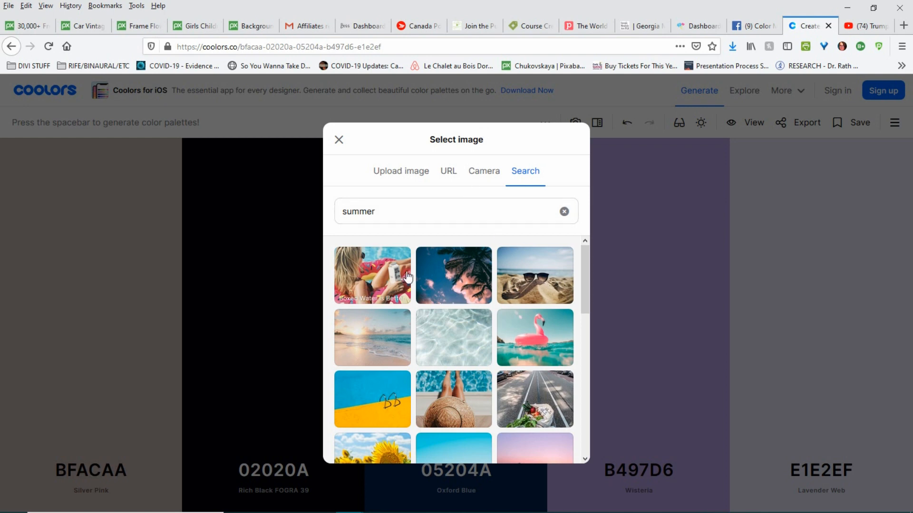
scroll(429, 299, "down", 10)
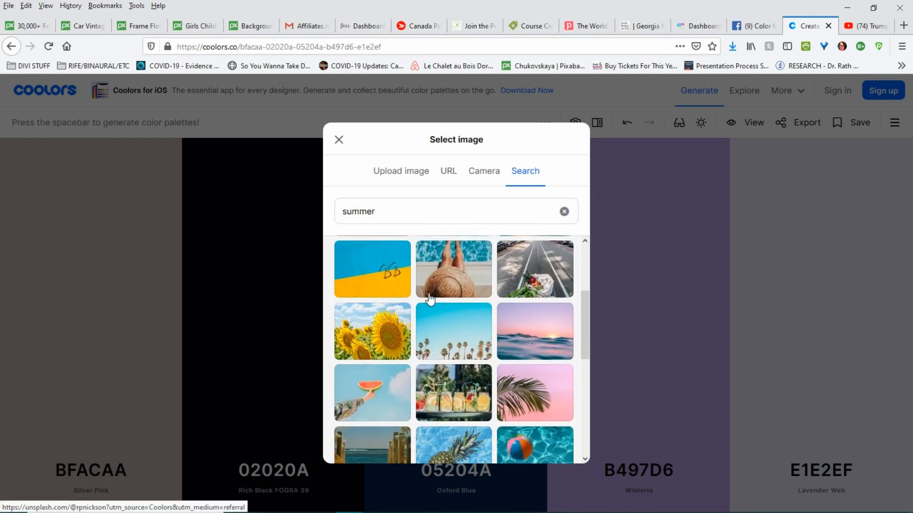
scroll(430, 298, "down", 10)
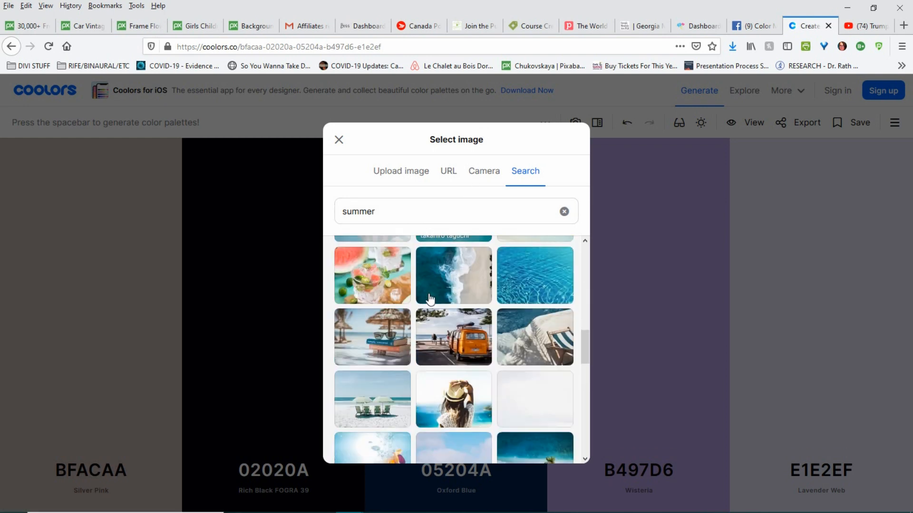
scroll(429, 299, "down", 5)
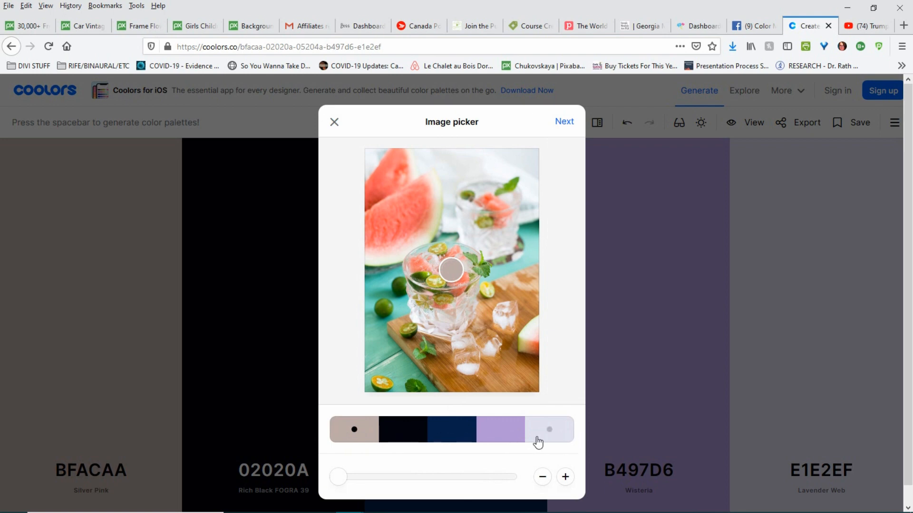
Add four extra colors to the image picker's palette and remove them again
left_click(564, 477)
left_click(565, 478)
left_click(565, 478)
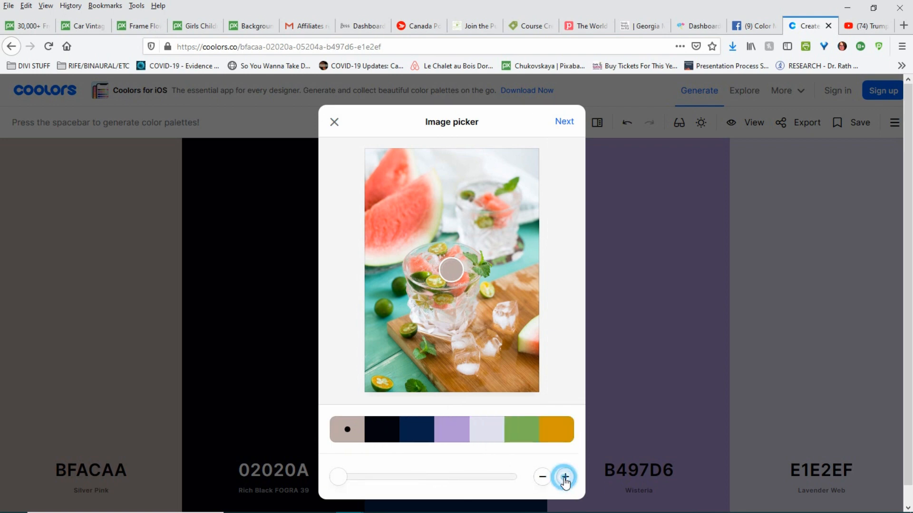
left_click(565, 478)
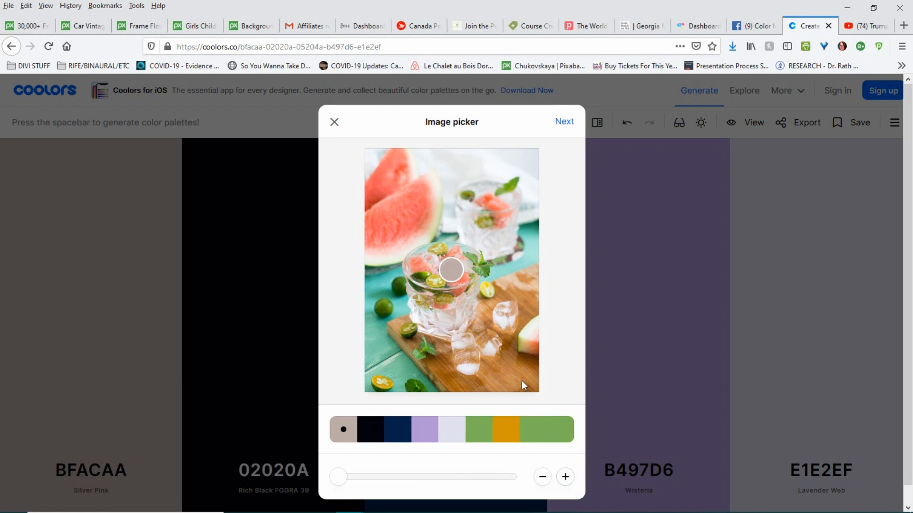
left_click(541, 477)
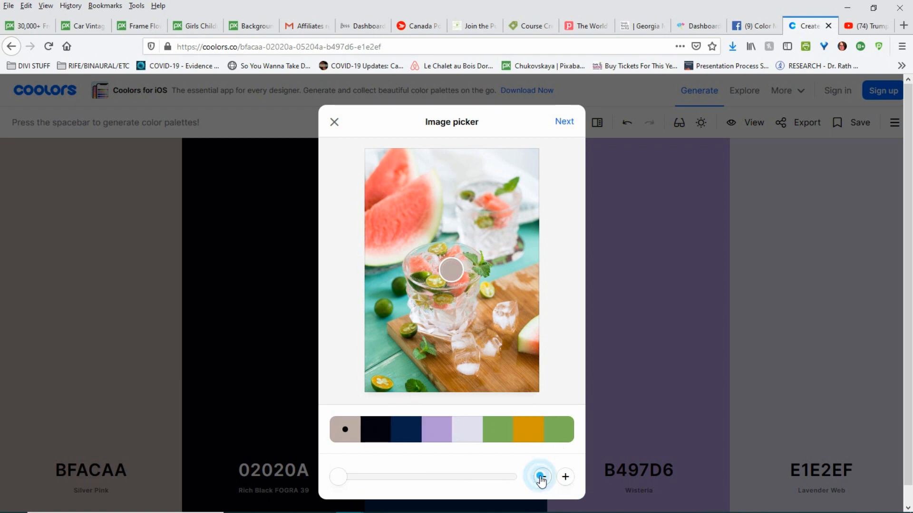
left_click(541, 478)
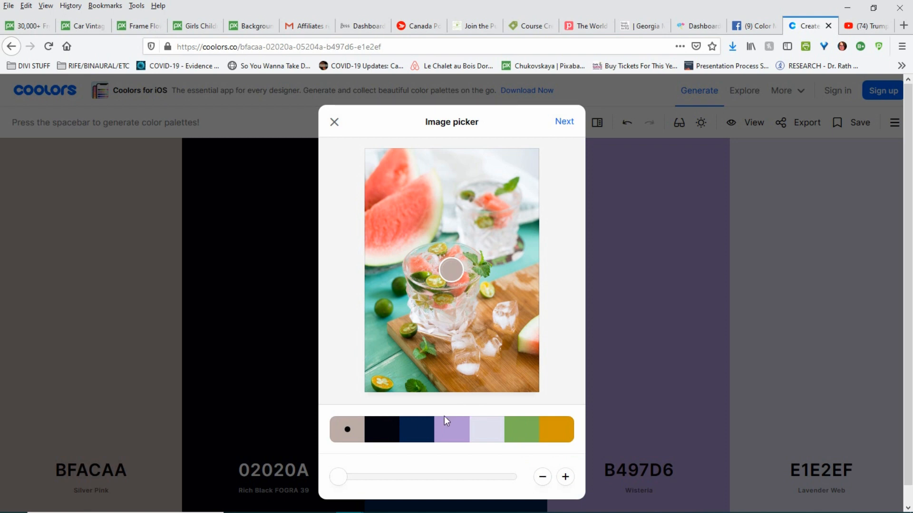
left_click(543, 478)
left_click(542, 477)
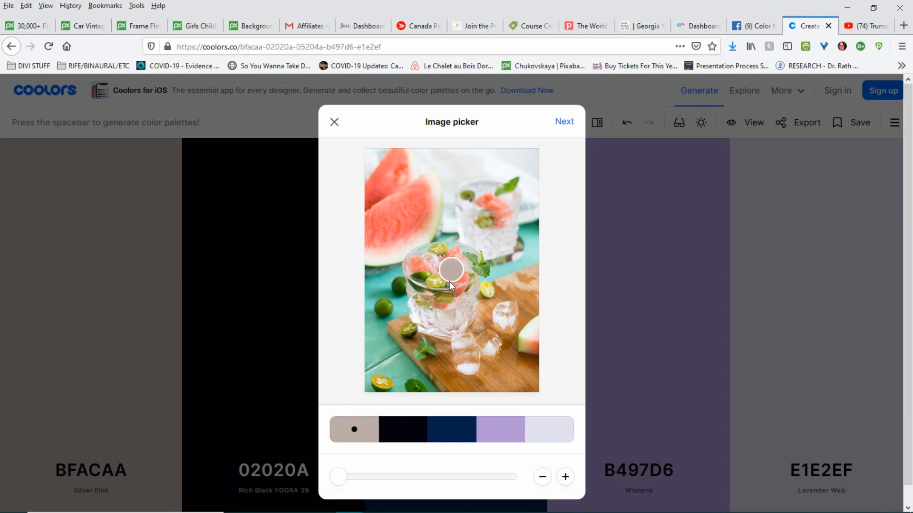
Sample the palette's first three colors from the photo: watermelon red, orange from the small slice's edge, and teal from the table
left_click_drag(451, 281, 398, 219)
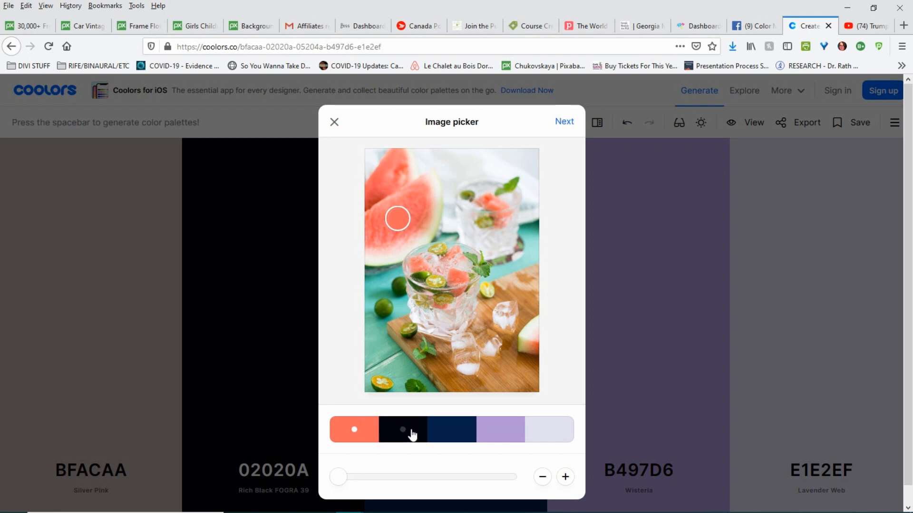
left_click(394, 432)
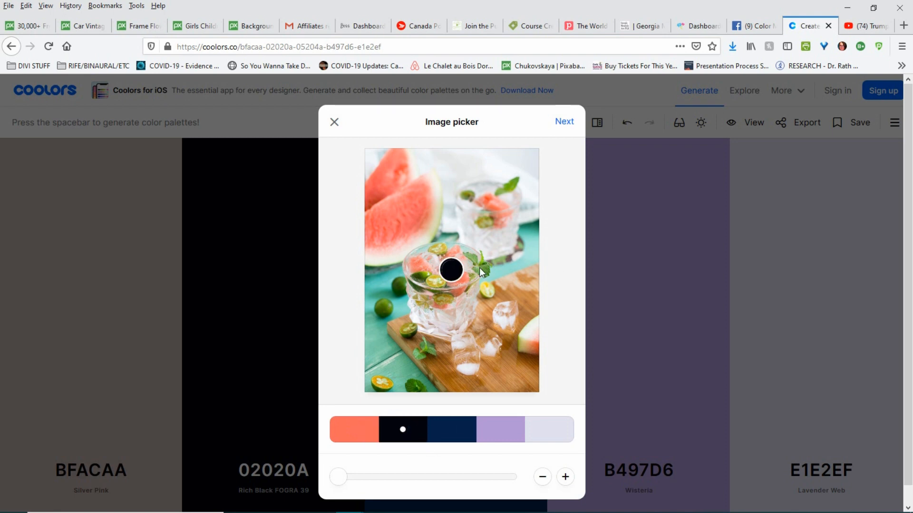
left_click_drag(451, 271, 529, 343)
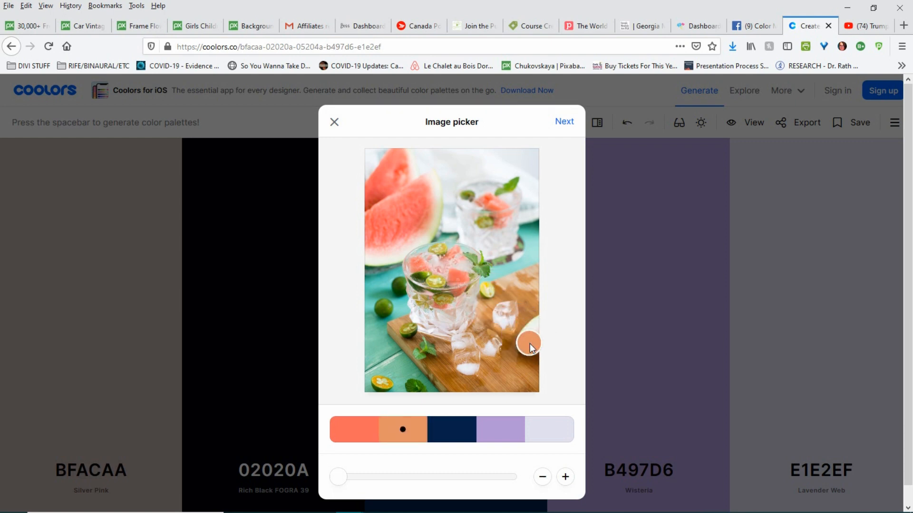
left_click(460, 430)
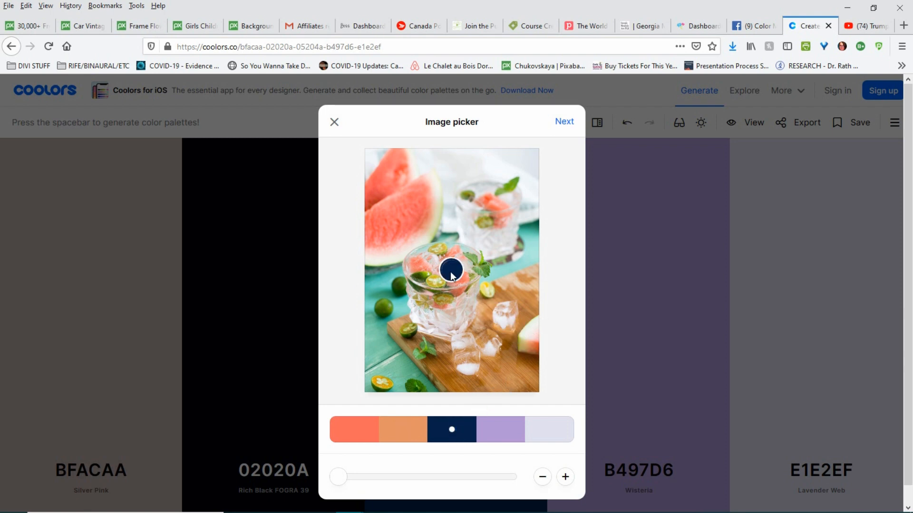
left_click_drag(451, 275, 372, 336)
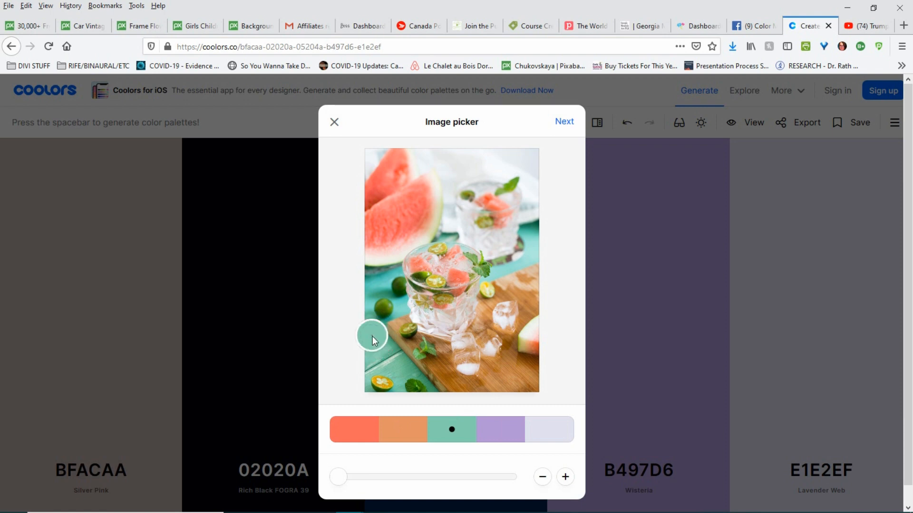
Sample the fourth color from the pale gray background above the glasses and remove the fifth color from the palette
left_click(509, 429)
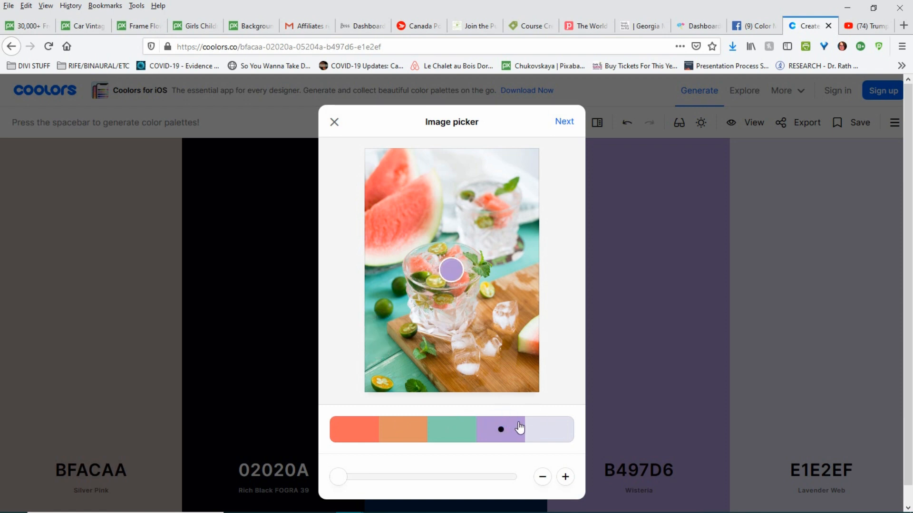
left_click_drag(449, 276, 454, 179)
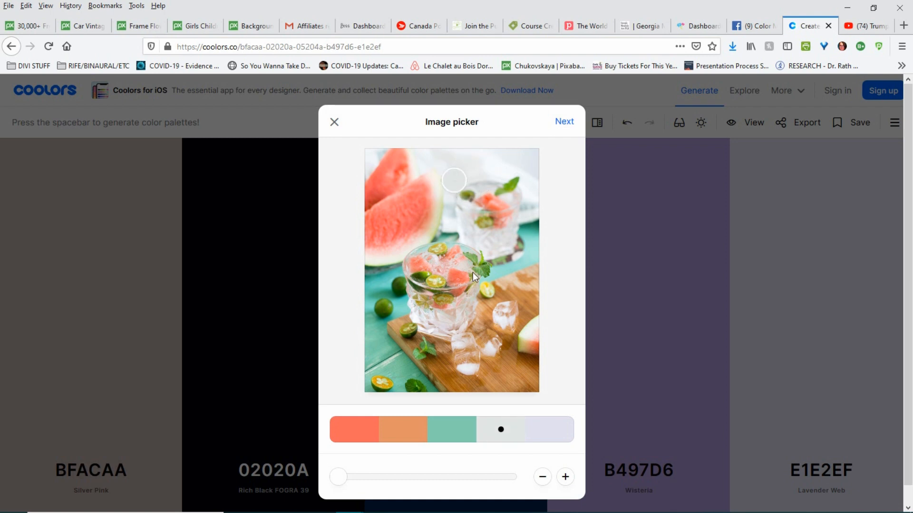
left_click(564, 429)
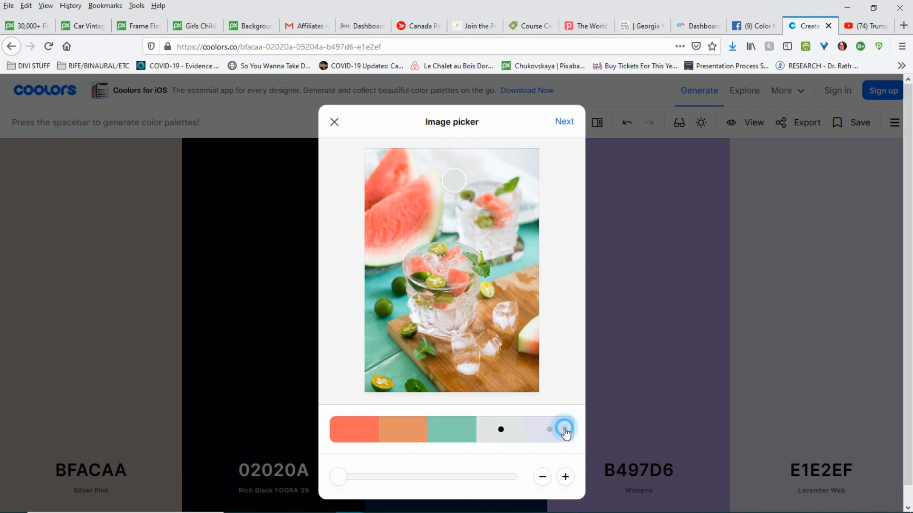
left_click(541, 477)
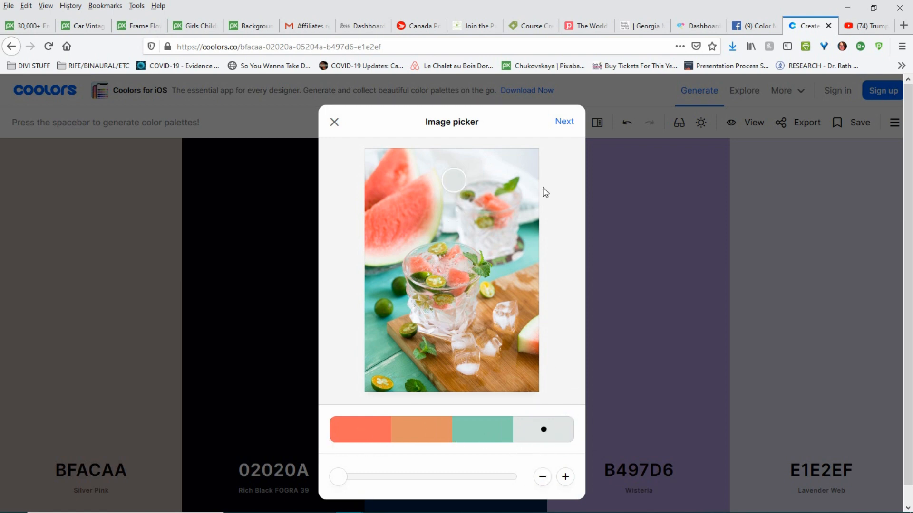
Export the palette as an image titled "summer", open it in Photoshop, and close it after viewing
left_click(565, 122)
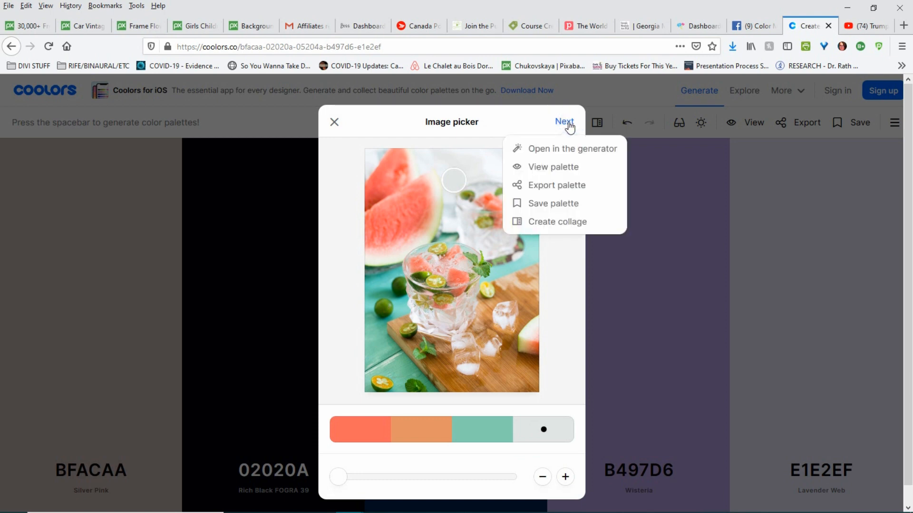
left_click(550, 185)
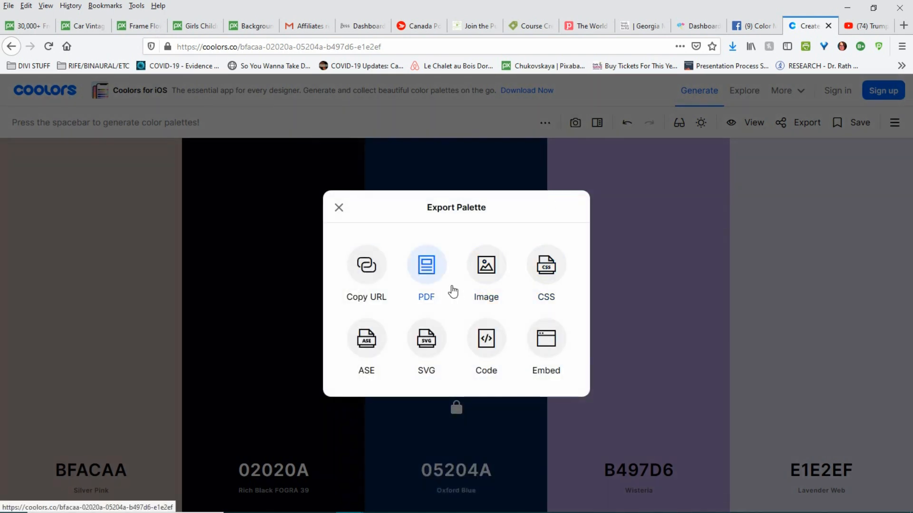
left_click(483, 266)
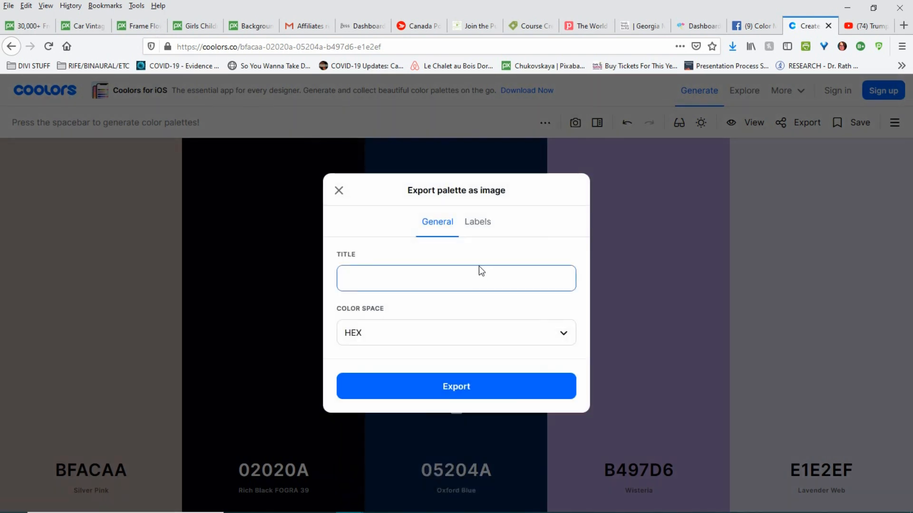
type("summer")
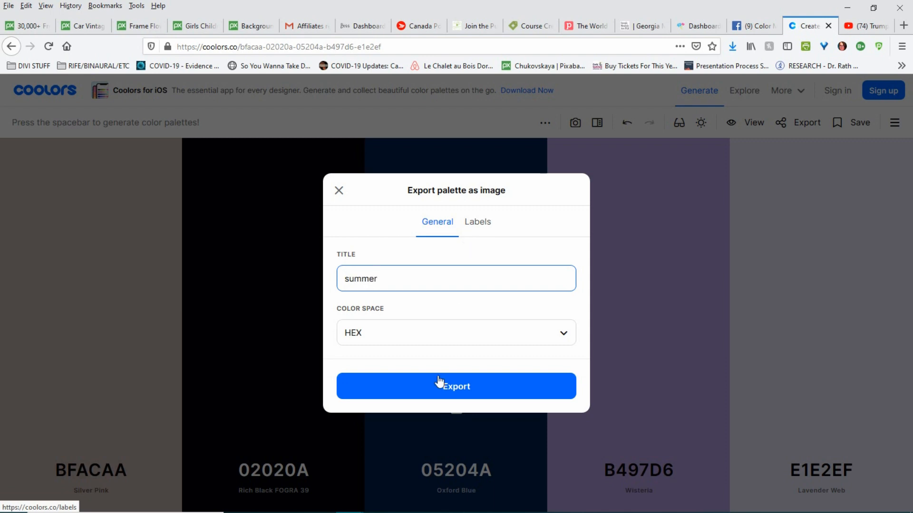
left_click(442, 392)
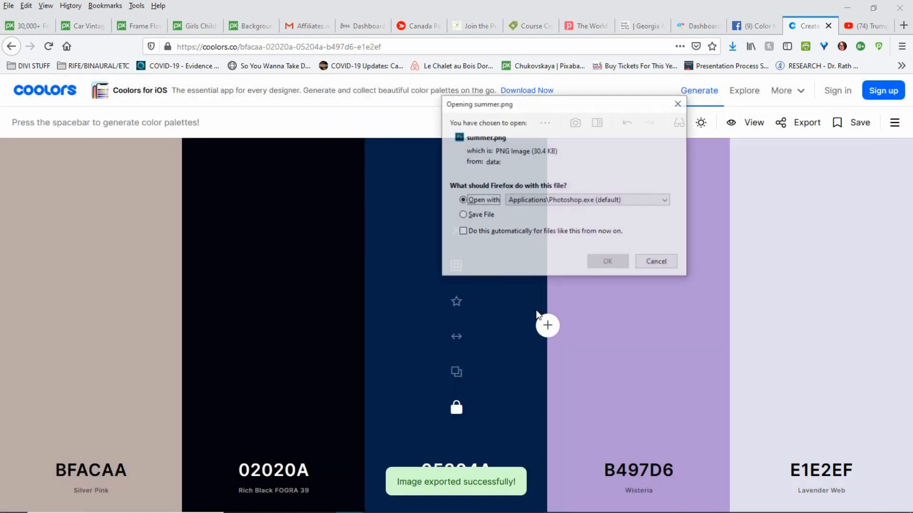
left_click(609, 262)
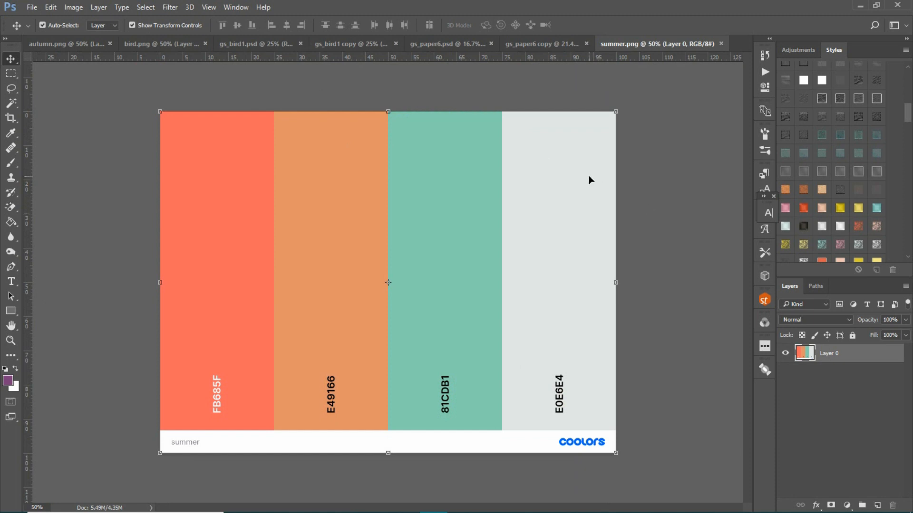
left_click(721, 45)
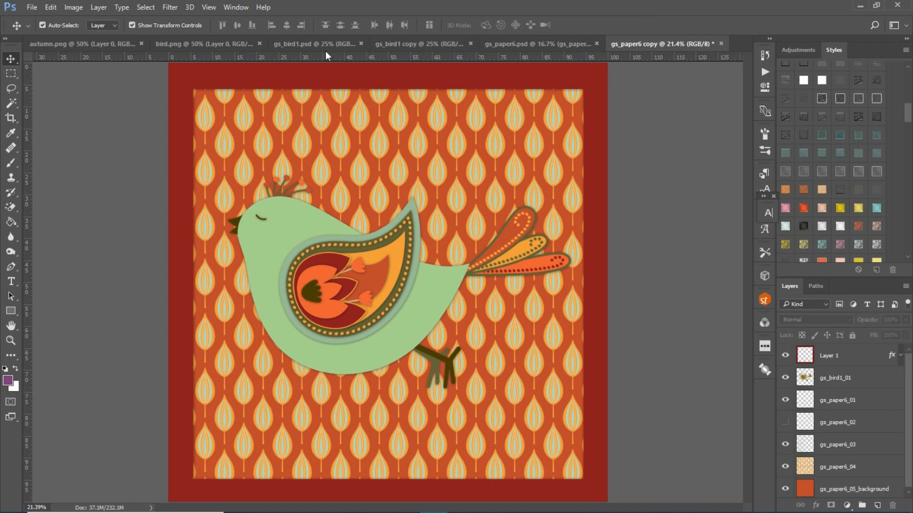
Copy the bird.png palette into the gs_bird1.psd document and scale it down to fit above the bird's tail
left_click(322, 50)
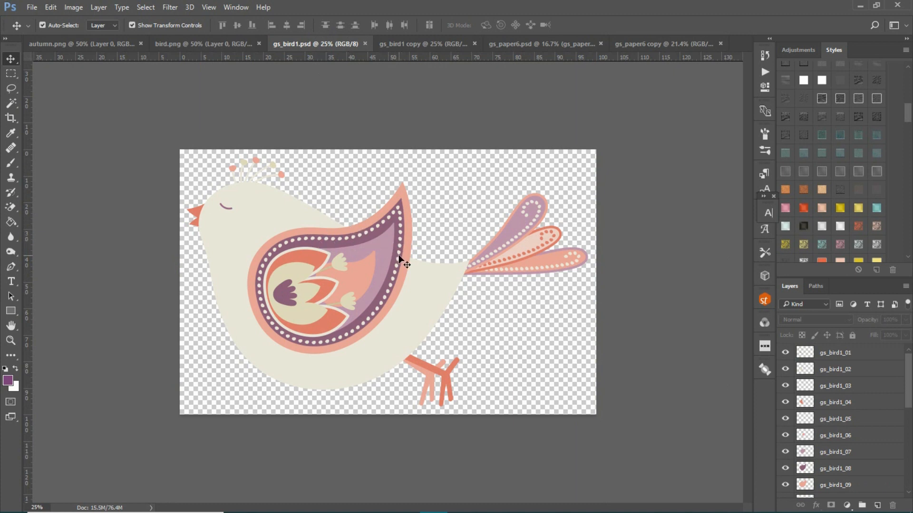
left_click(172, 46)
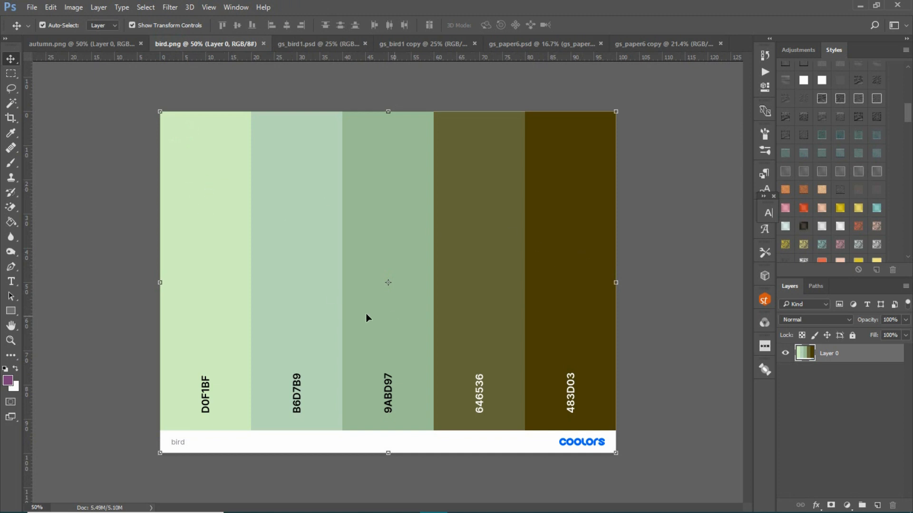
left_click(196, 227)
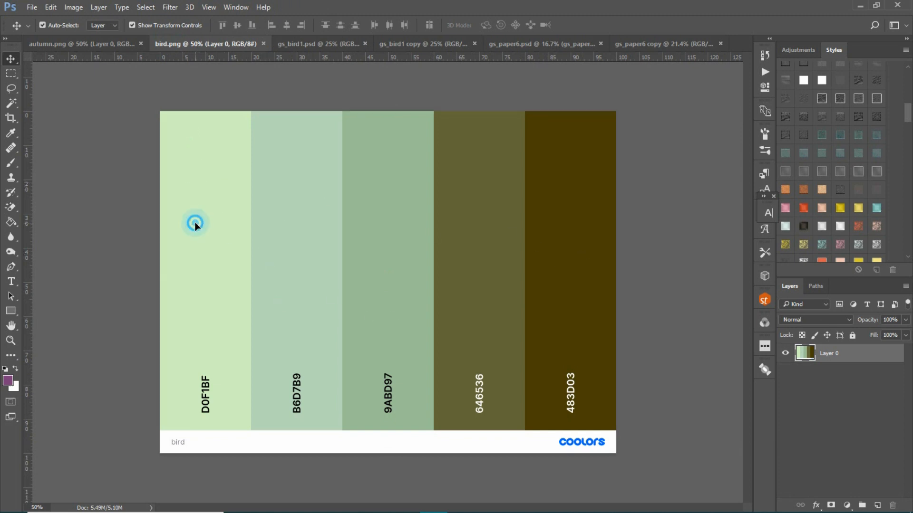
left_click_drag(196, 227, 493, 220)
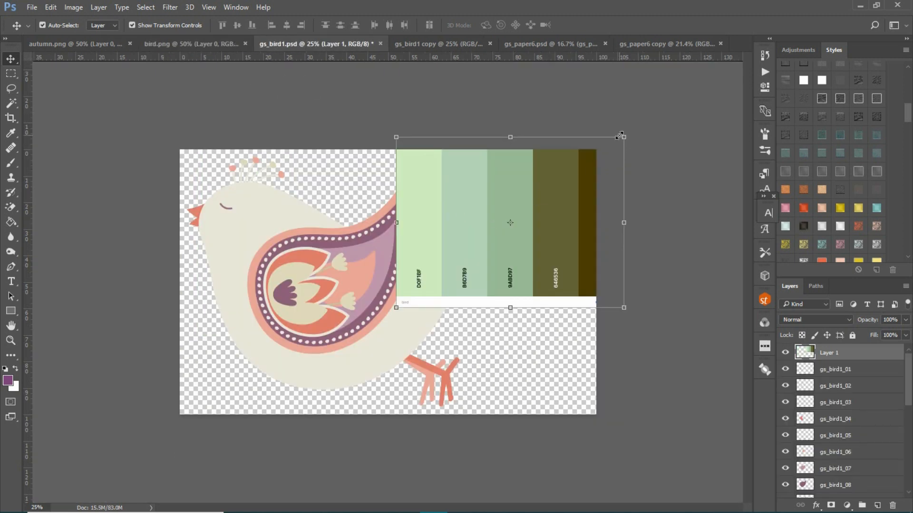
left_click_drag(626, 143, 492, 149)
left_click(504, 26)
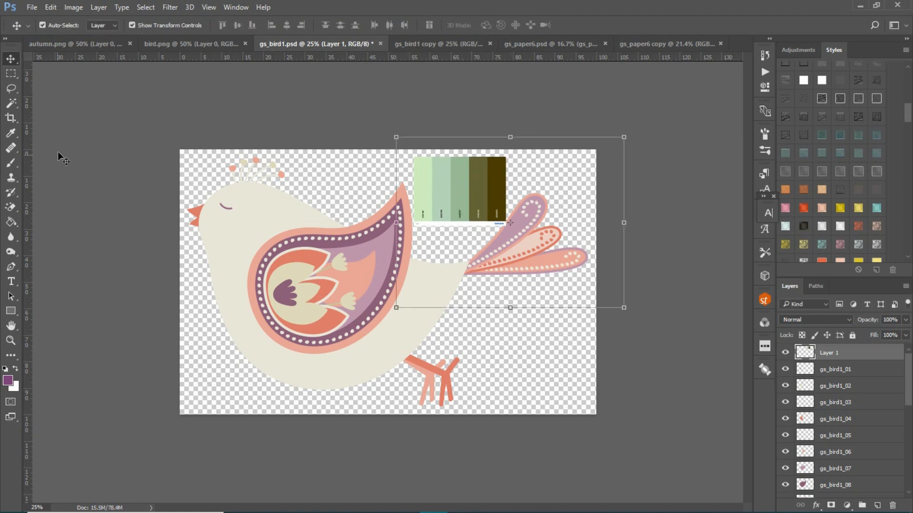
Sample several colors from the small palette above the bird's tail with the Eyedropper, finishing on the dark brown
left_click(11, 133)
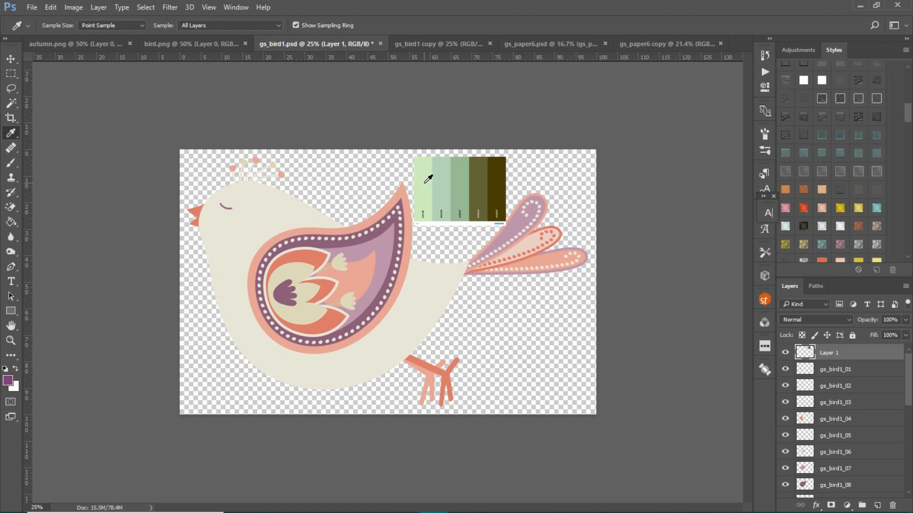
left_click(428, 178)
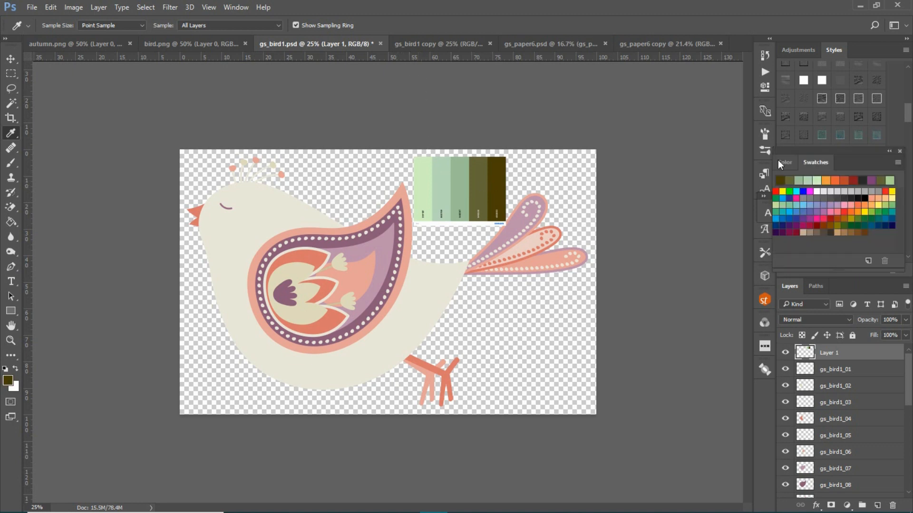
left_click(779, 160)
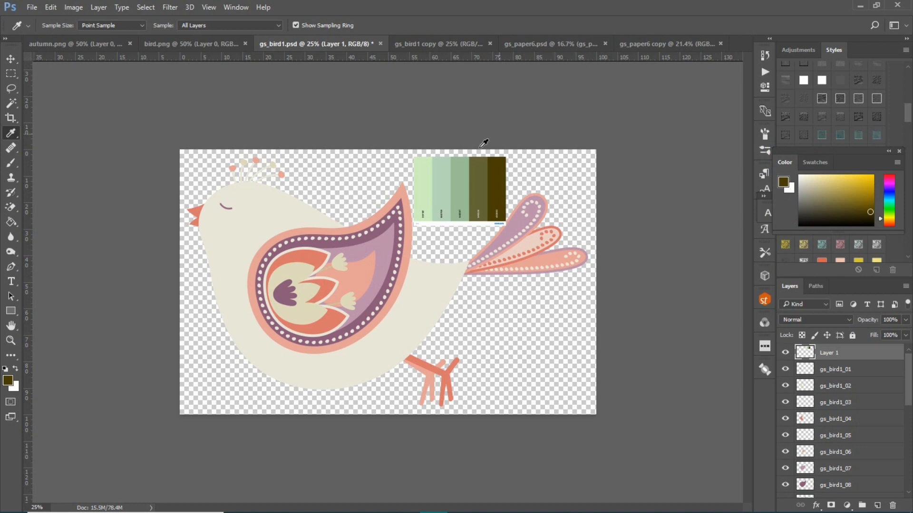
left_click(451, 169)
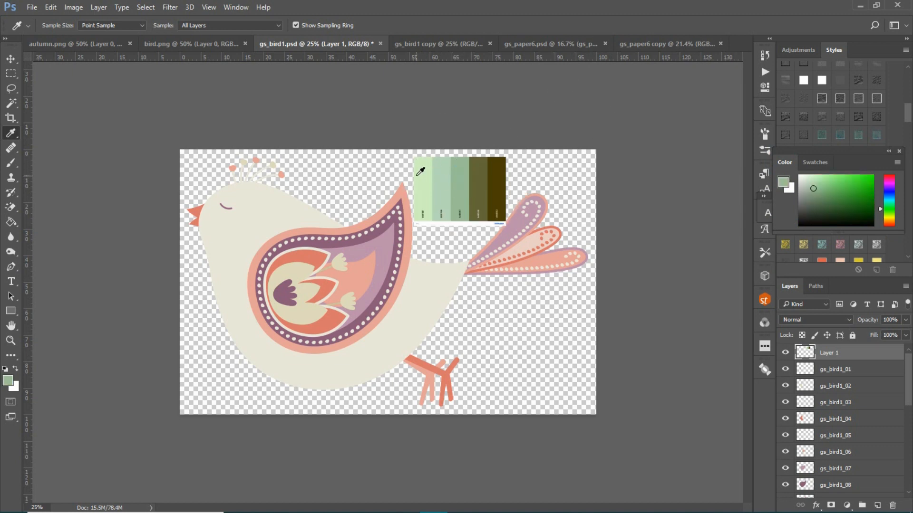
left_click_drag(420, 171, 449, 162)
left_click(495, 164)
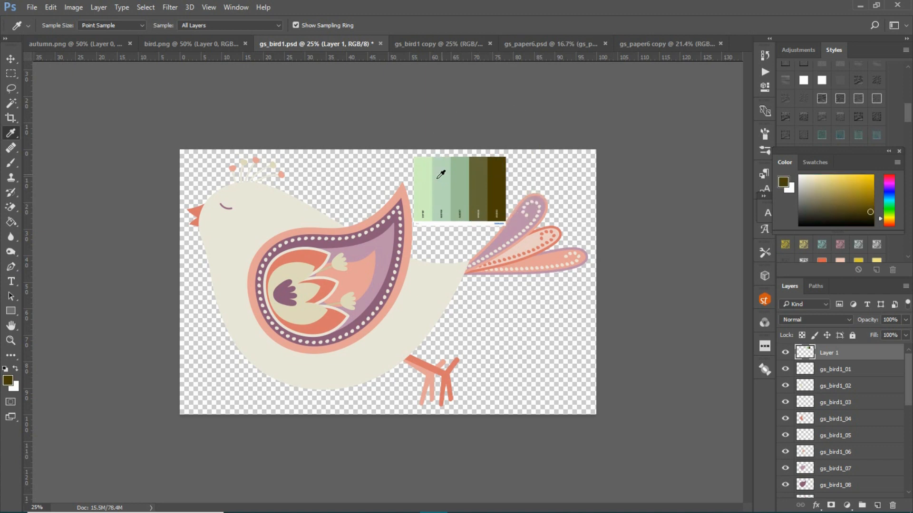
Show the Swatches and sample the four autumn.png palette colors in order: 8B181E, BF472E, EC5E36 and F09E3B
left_click(87, 44)
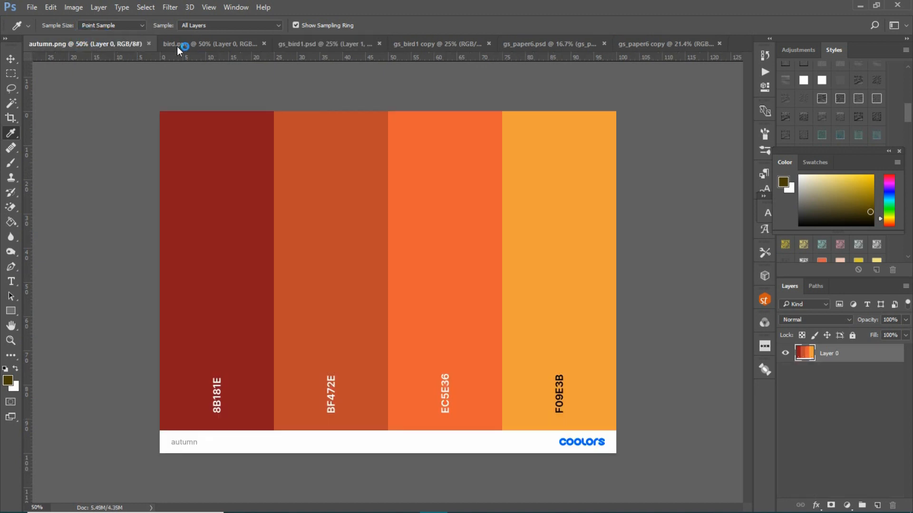
left_click(181, 44)
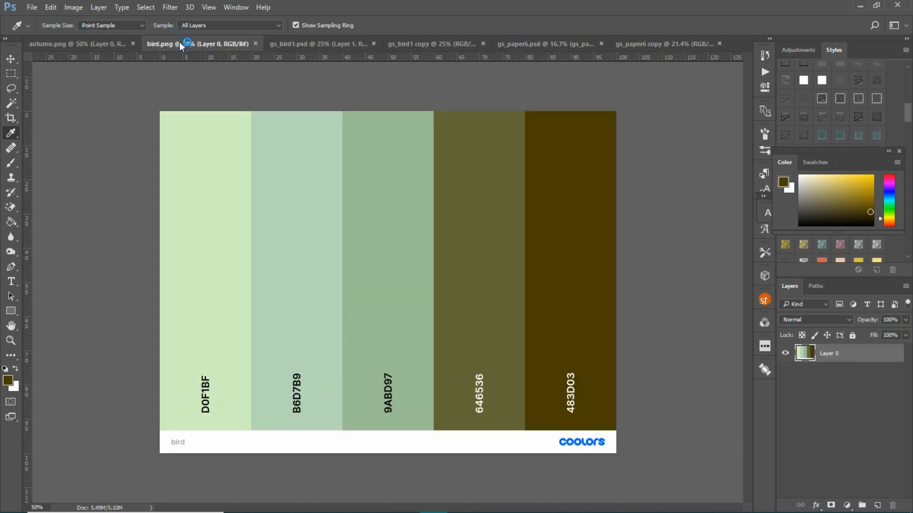
left_click(79, 44)
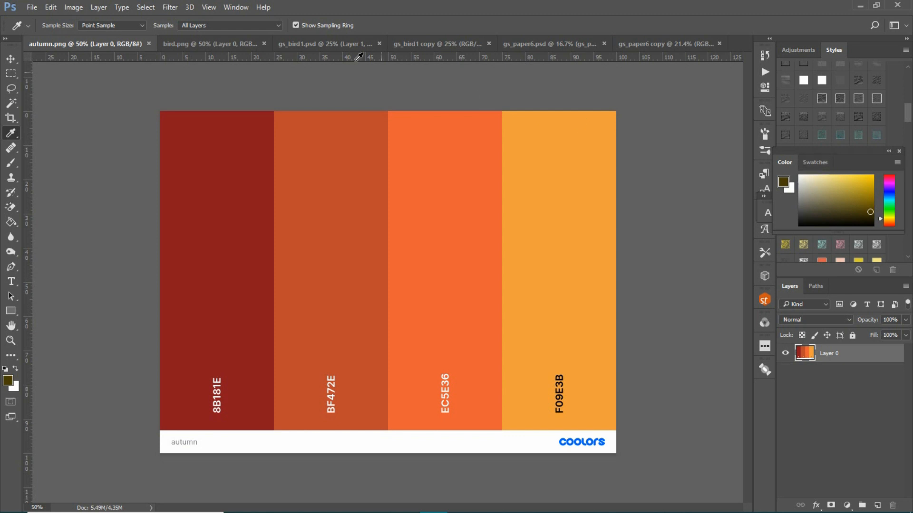
left_click(236, 9)
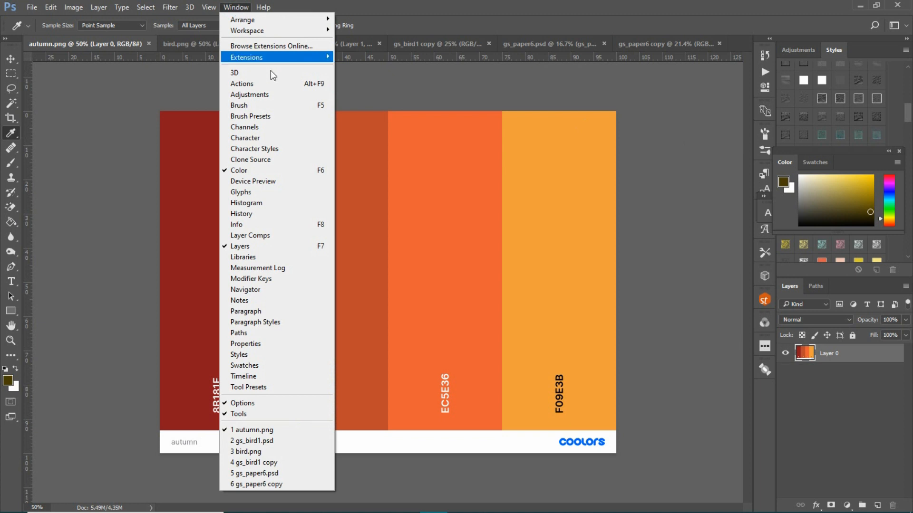
left_click(256, 366)
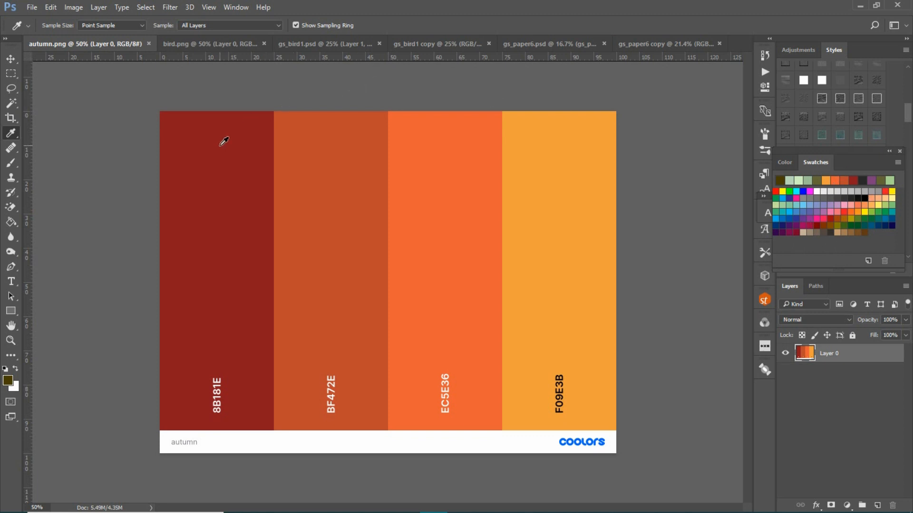
left_click(223, 141)
left_click(315, 145)
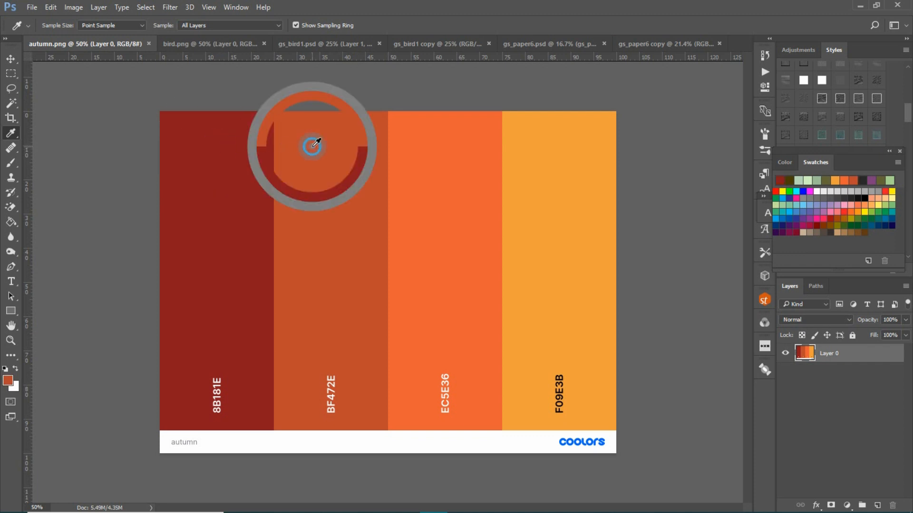
left_click(449, 143)
left_click(542, 152)
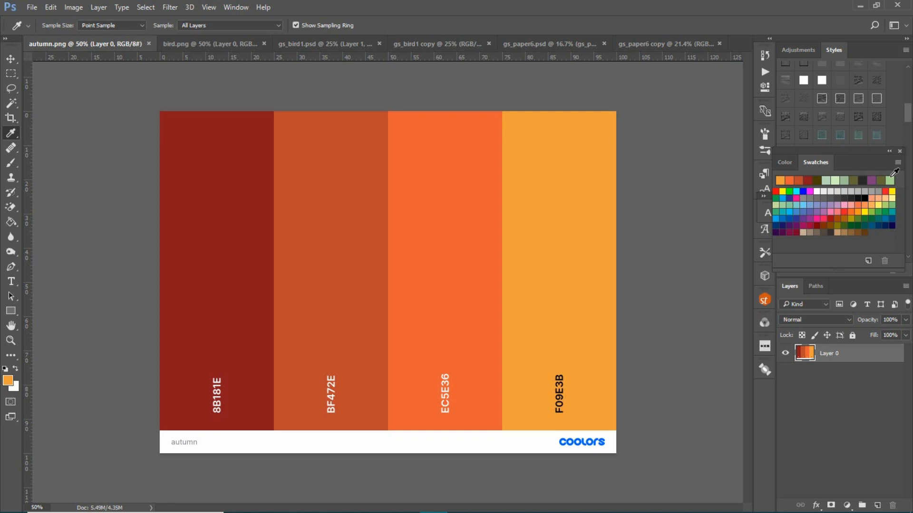
Sample the five bird.png palette colors in order: D0F1BF, B6D7B9, 9ABD97, 646536 and 483D03
left_click(228, 43)
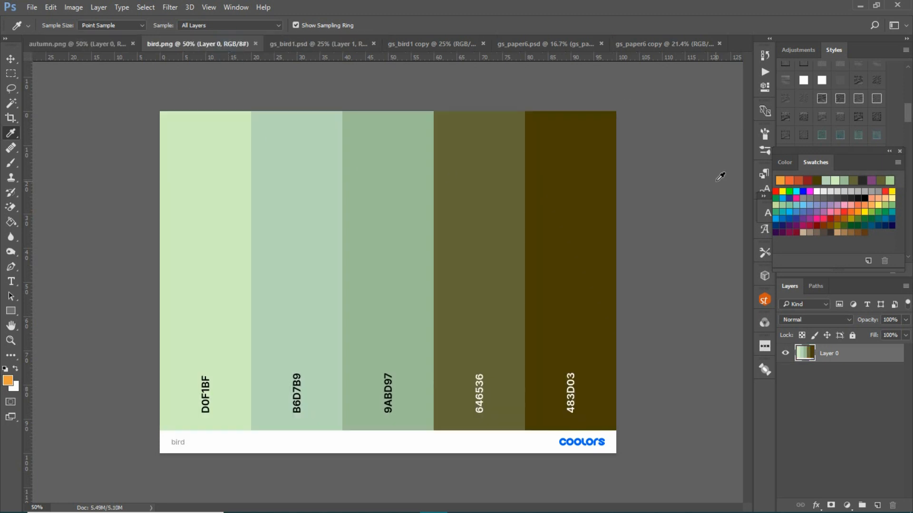
left_click(204, 181)
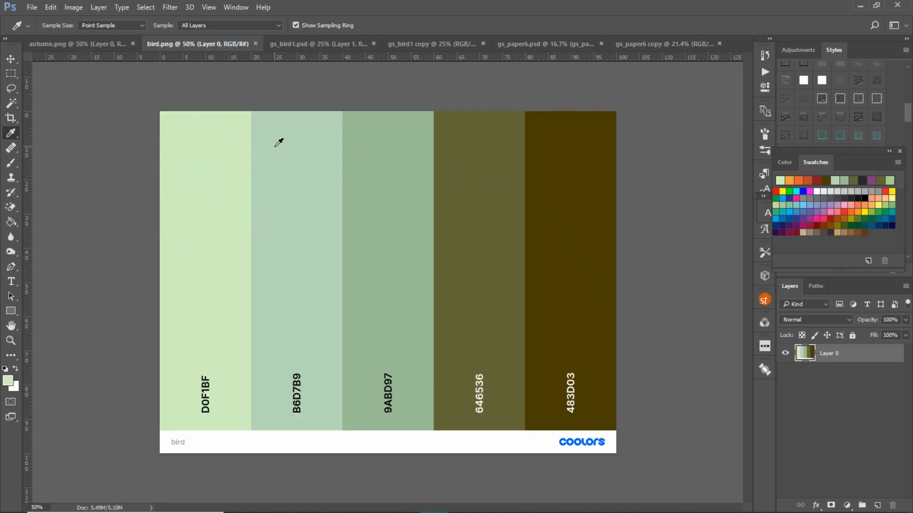
left_click(276, 147)
left_click(368, 153)
left_click(452, 154)
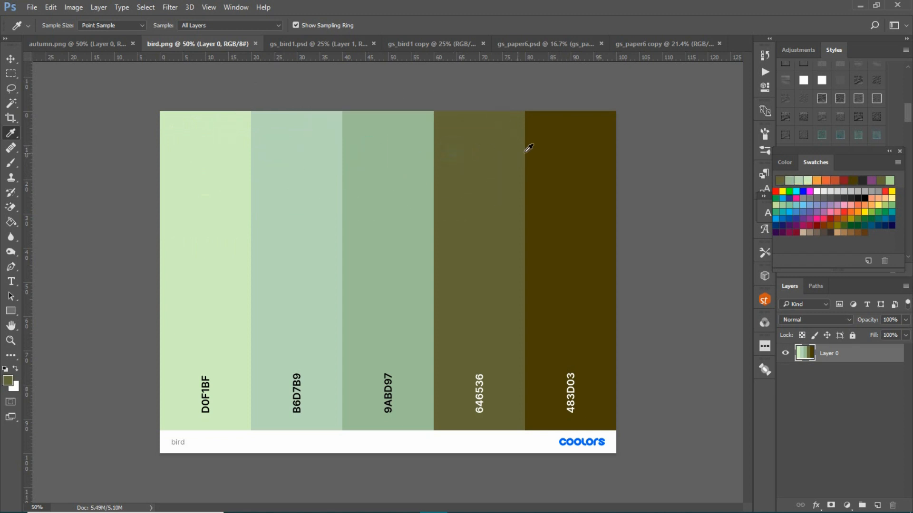
left_click(547, 147)
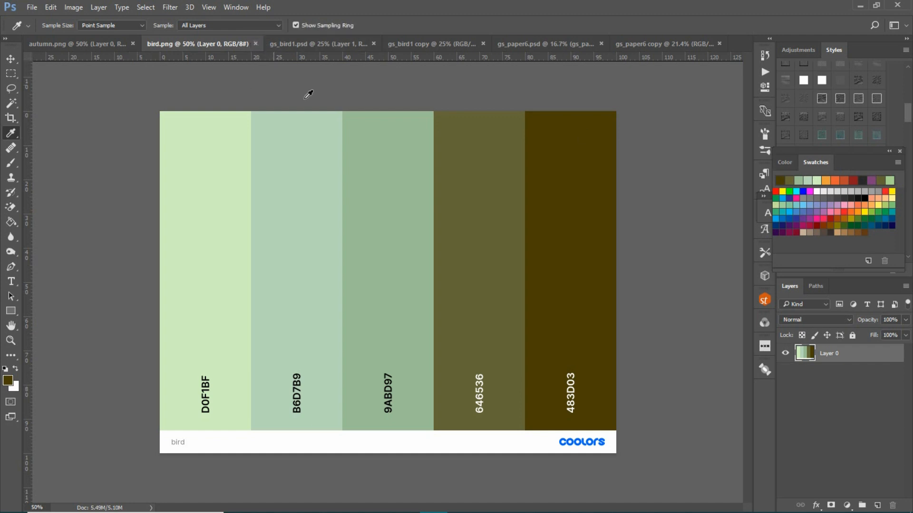
Close the bird.png and autumn.png palette files and delete the palette layer, Layer 1, from gs_bird1.psd
left_click(898, 163)
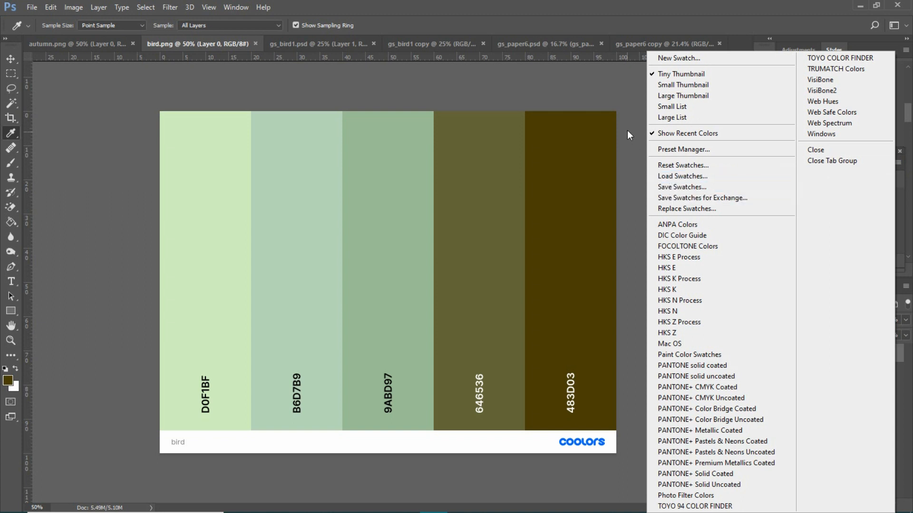
left_click(718, 2)
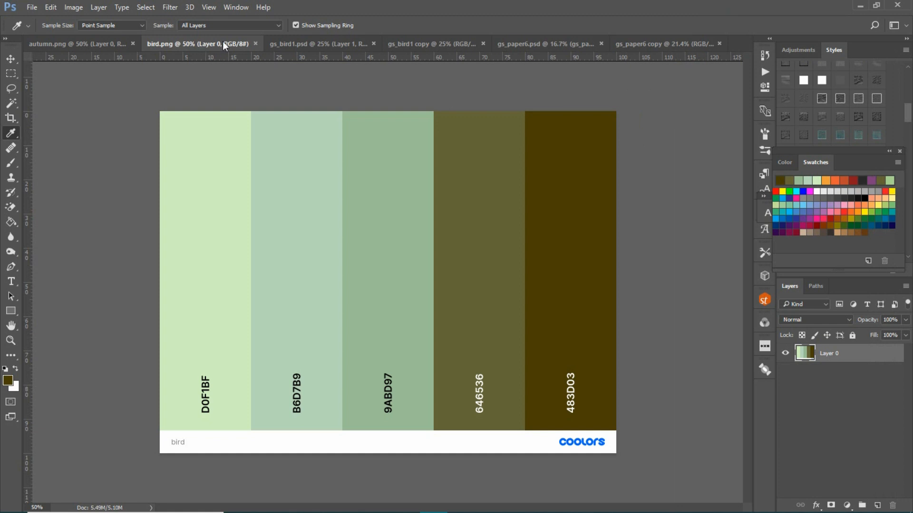
left_click(256, 43)
left_click(148, 43)
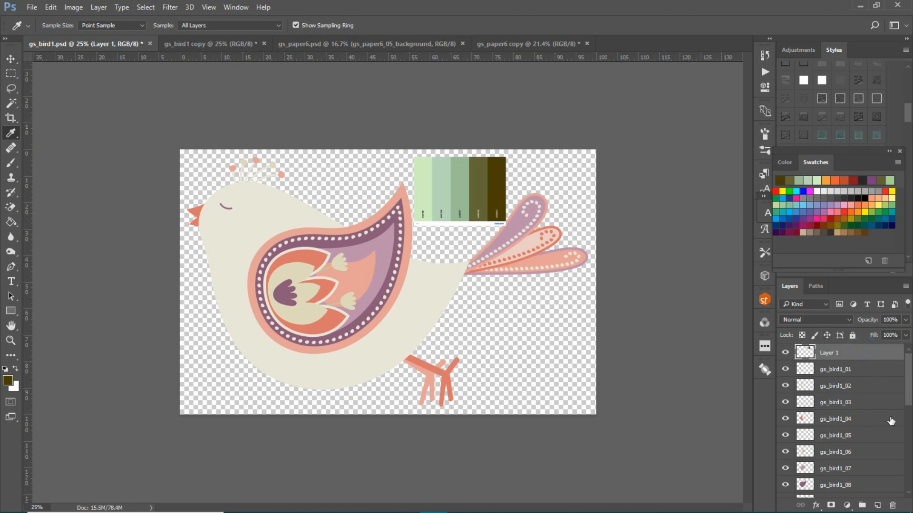
left_click(893, 506)
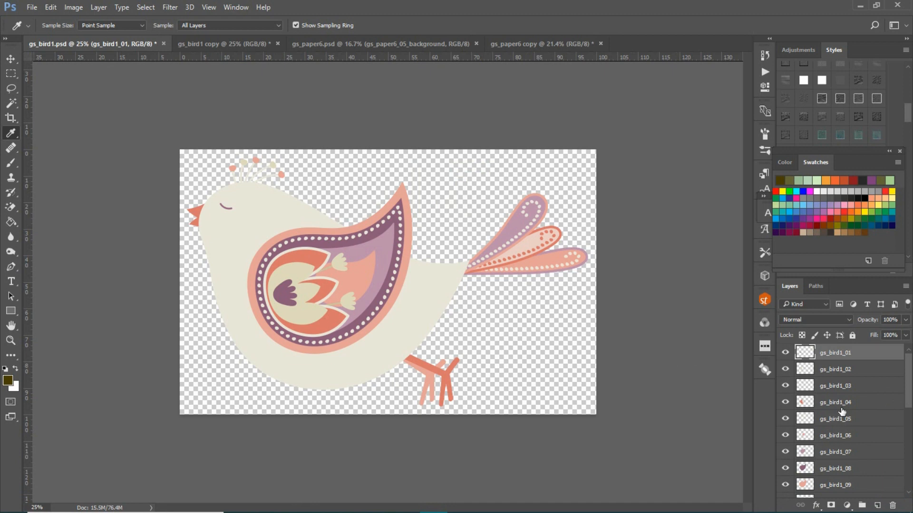
Toggle the visibility of the lowest layer, gs_bird1_23, to check which leg it holds, and select that layer
scroll(837, 410, "down", 5)
scroll(832, 404, "up", 3)
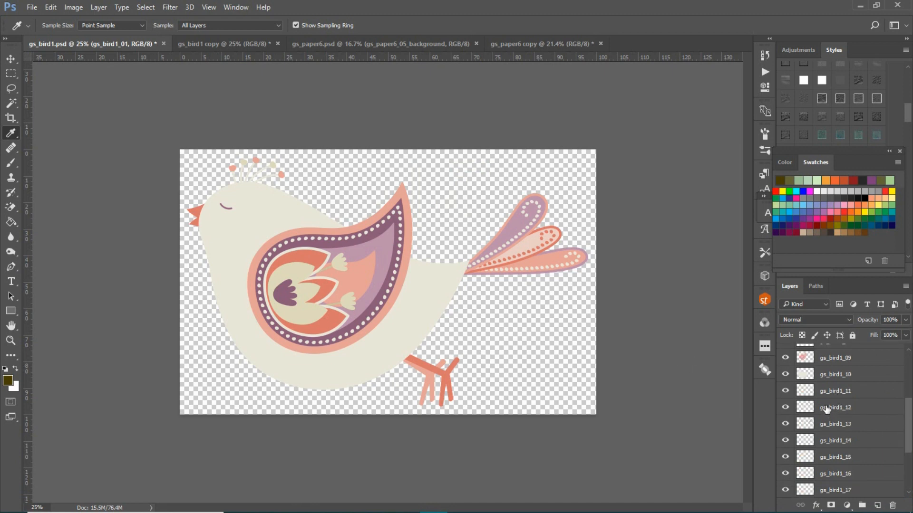
scroll(825, 390, "down", 3)
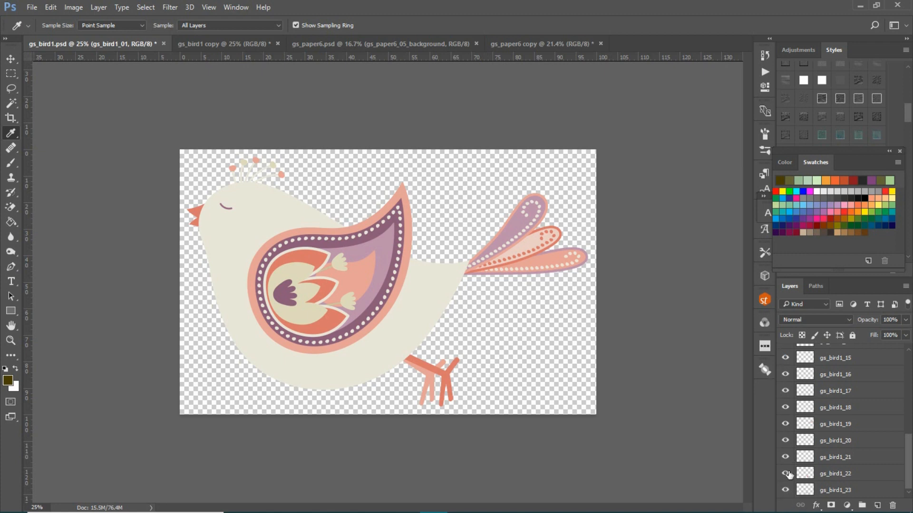
left_click(784, 491)
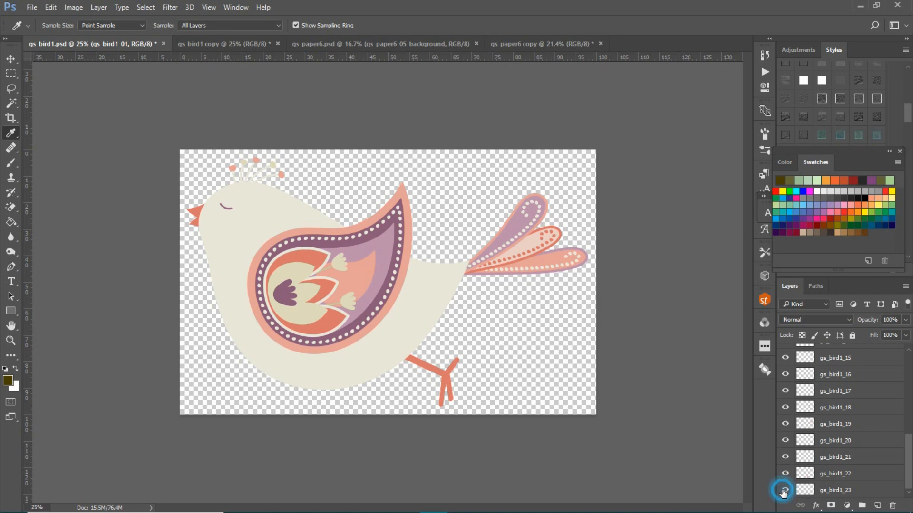
left_click(784, 491)
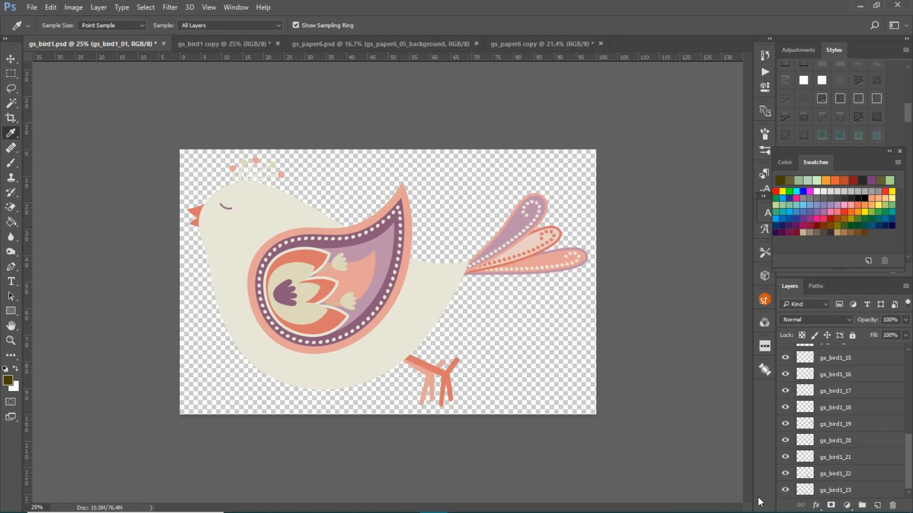
left_click(788, 490)
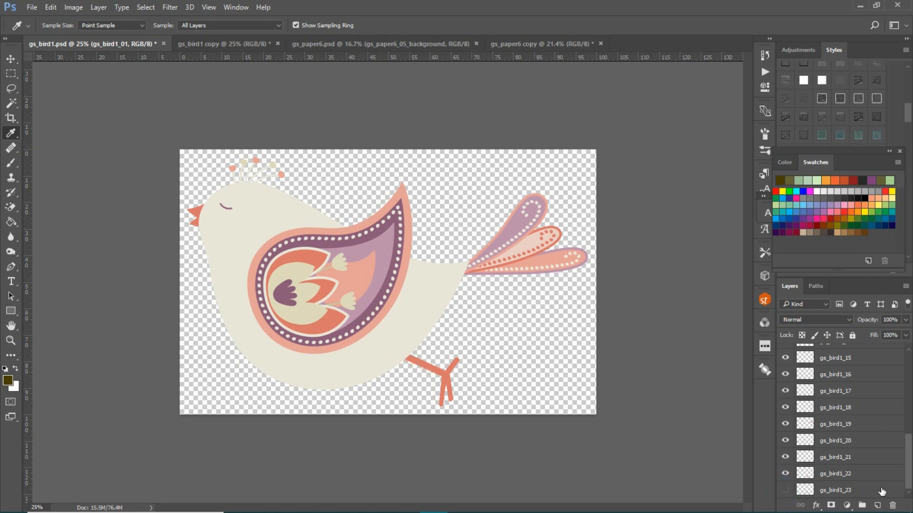
left_click(785, 490)
left_click(869, 488)
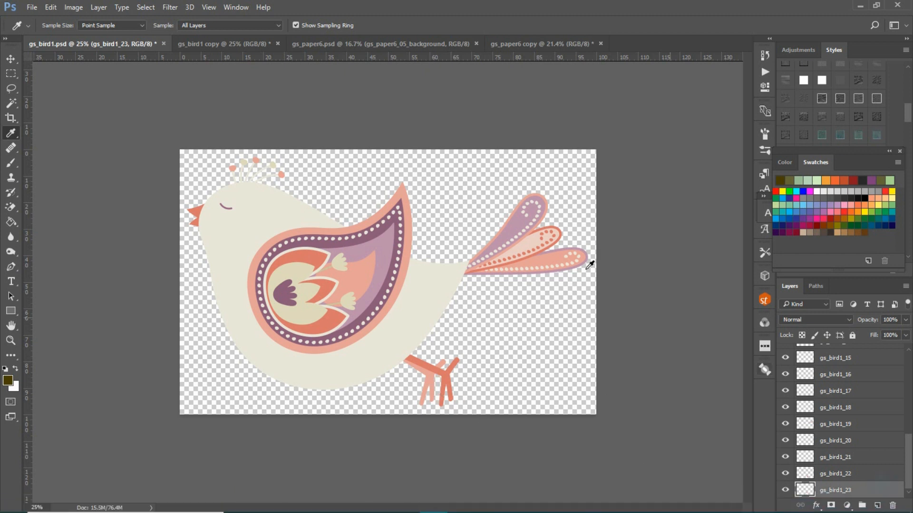
Select the empty area around the back leg with the Magic Wand and invert the selection to isolate the leg
left_click(10, 104)
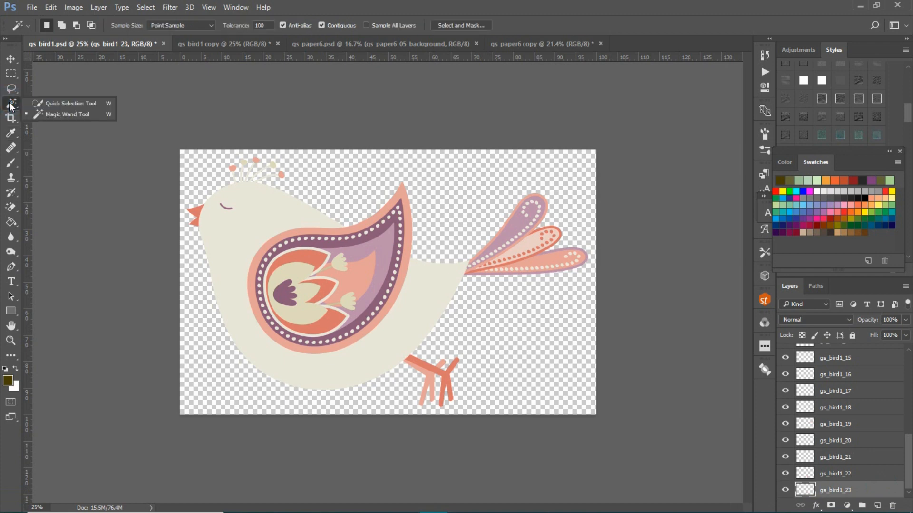
left_click(455, 192)
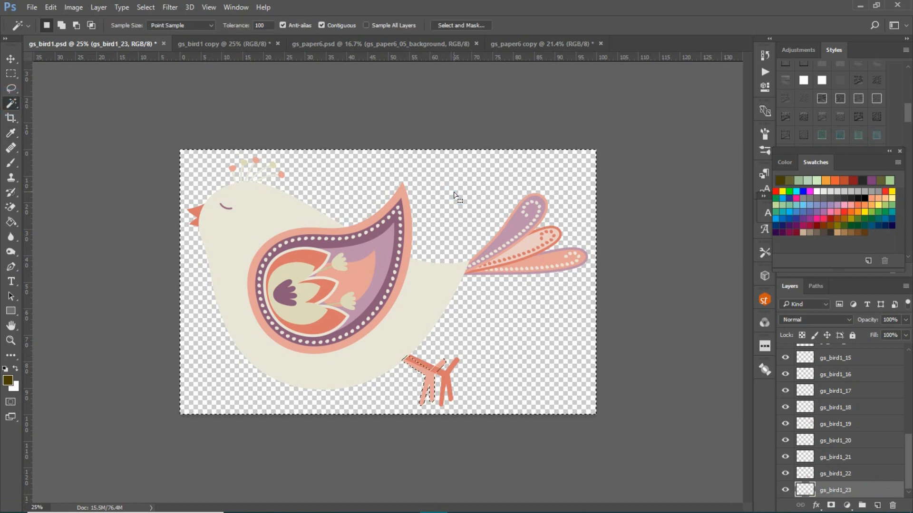
left_click(150, 8)
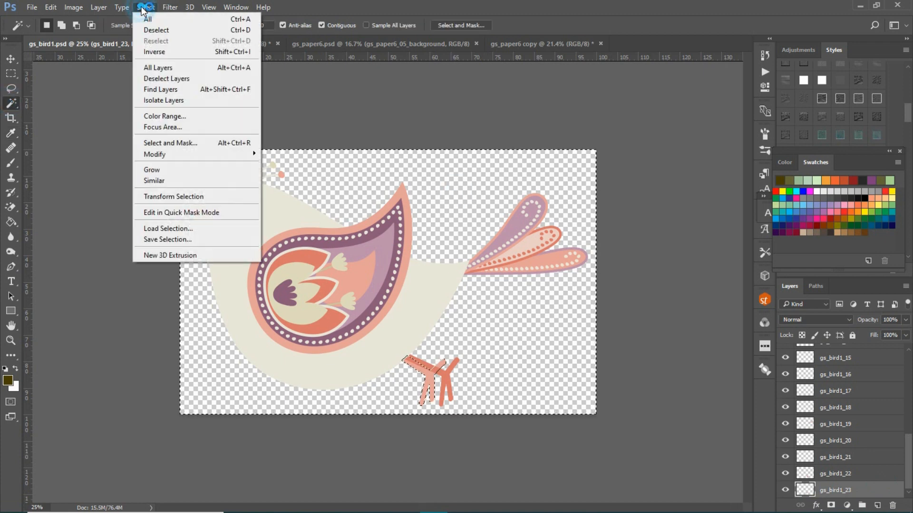
left_click(148, 52)
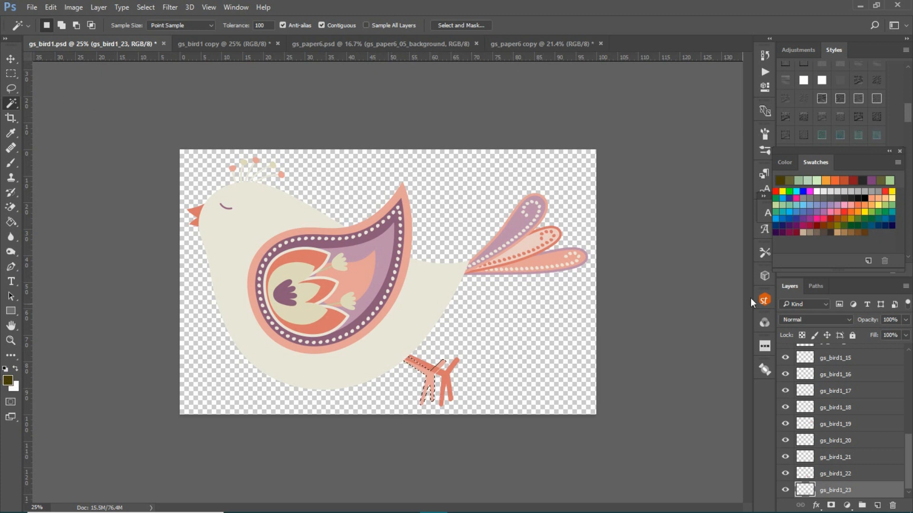
Fill the selected back leg with the dark brown recent swatch, 483D03, and clear the selection
left_click(790, 181)
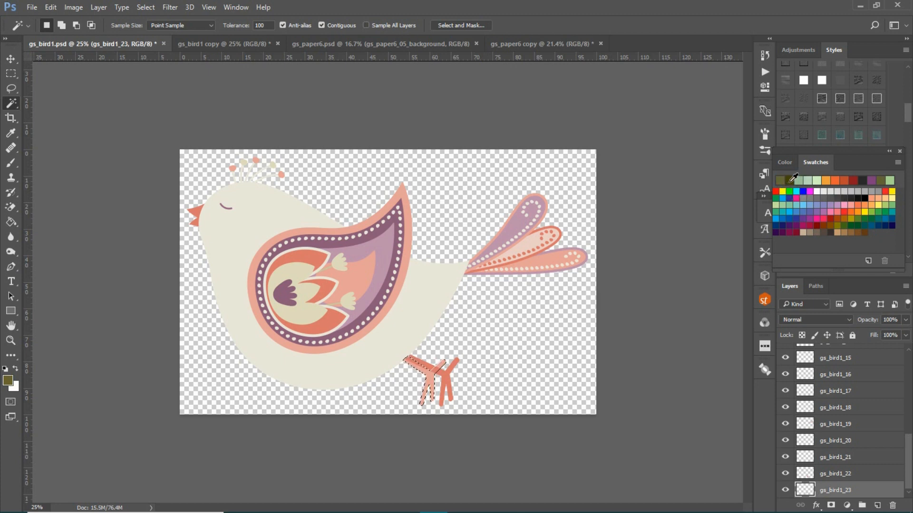
left_click(790, 181)
key("alt+BackSpace")
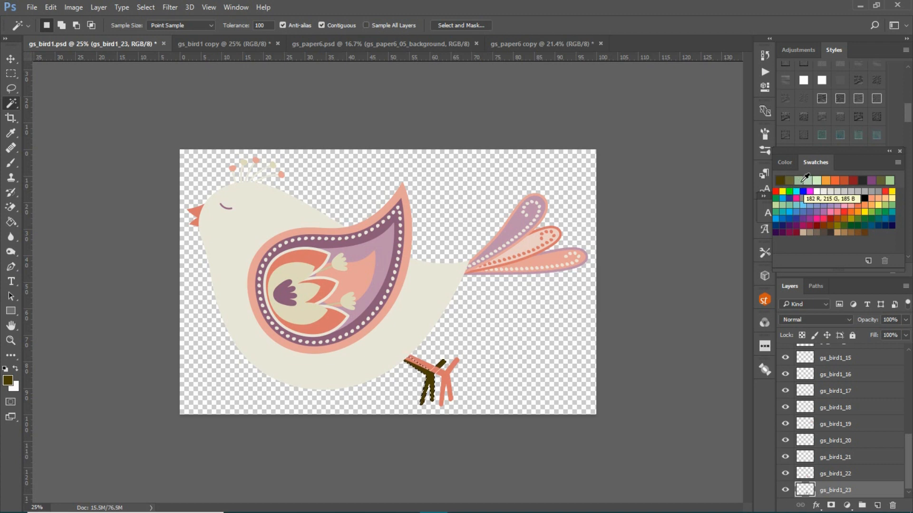
left_click(146, 6)
left_click(147, 30)
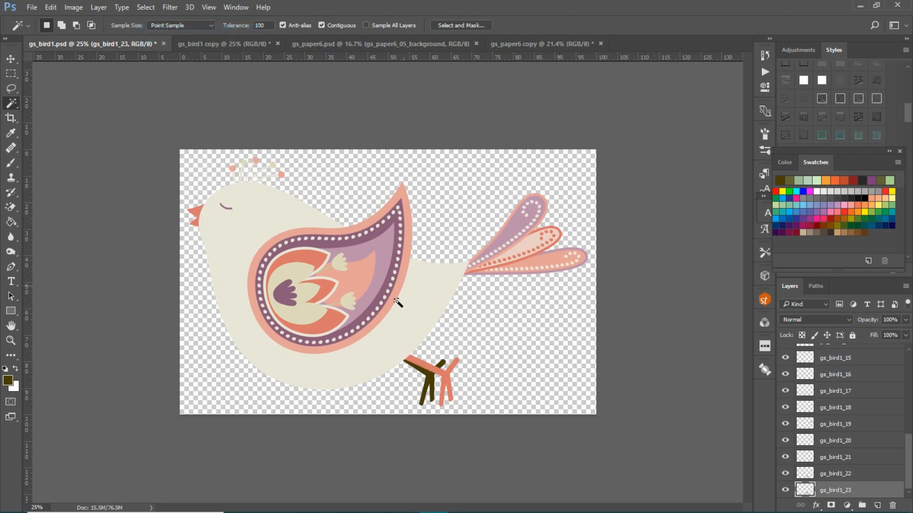
Select the front leg's layer, gs_bird1_22, from the canvas and toggle its visibility to check what it holds
left_click(10, 59)
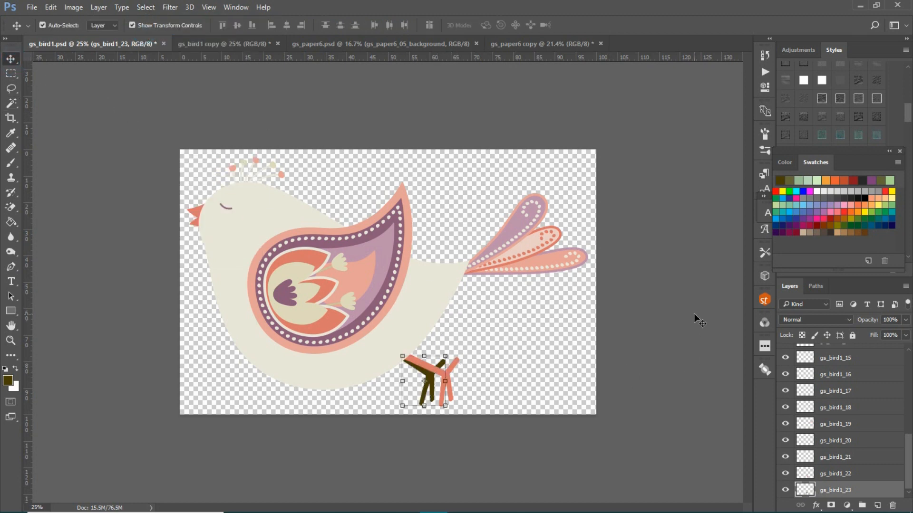
left_click(671, 279)
left_click(444, 374)
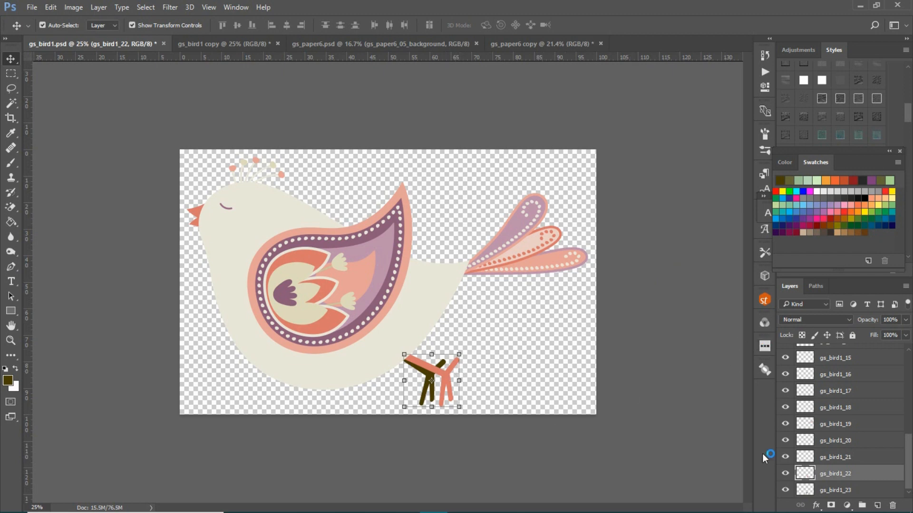
left_click(786, 473)
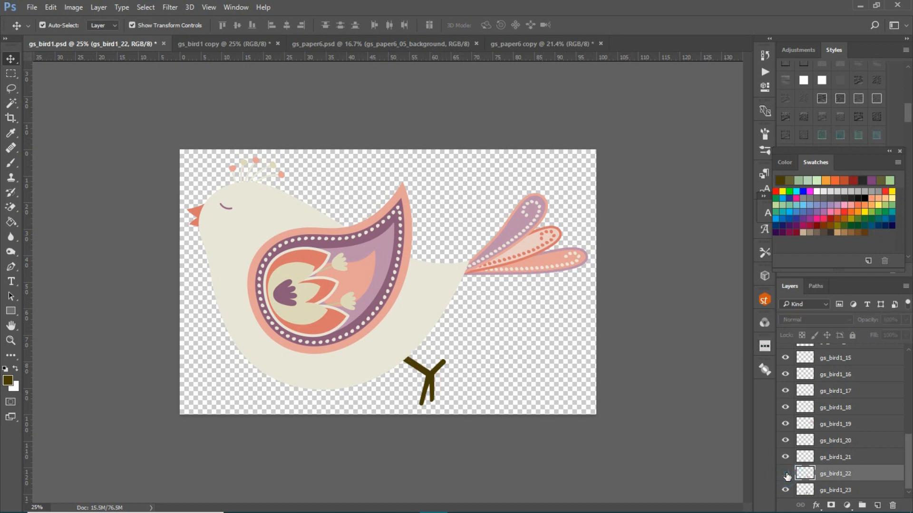
left_click(785, 473)
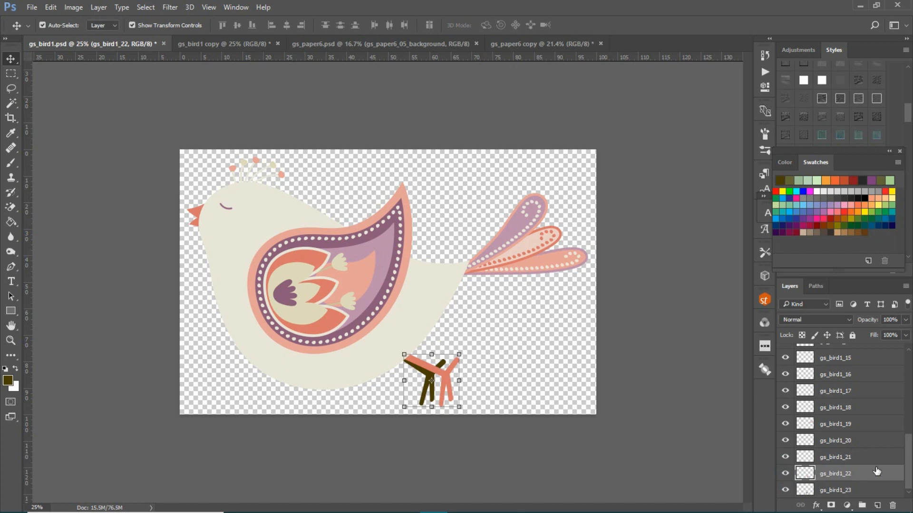
Select the empty area around the front leg with the Magic Wand and invert the selection to isolate the leg
left_click(11, 103)
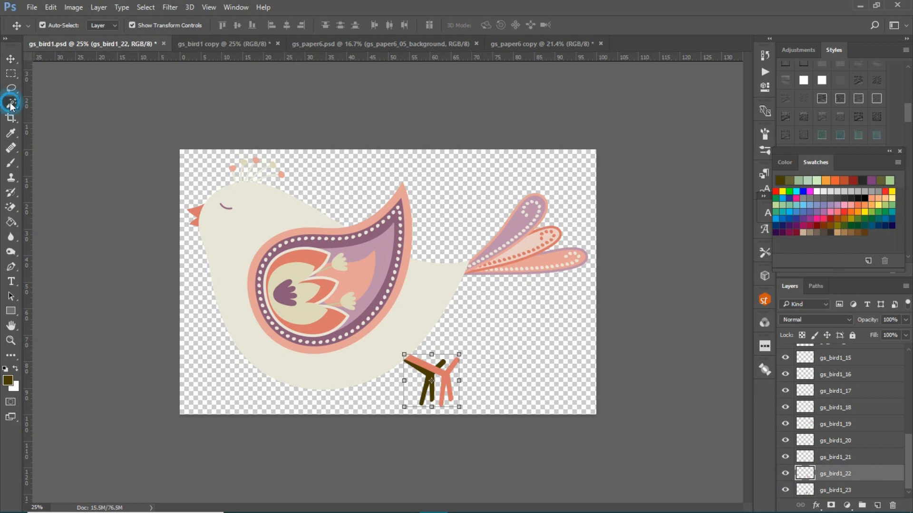
left_click(461, 175)
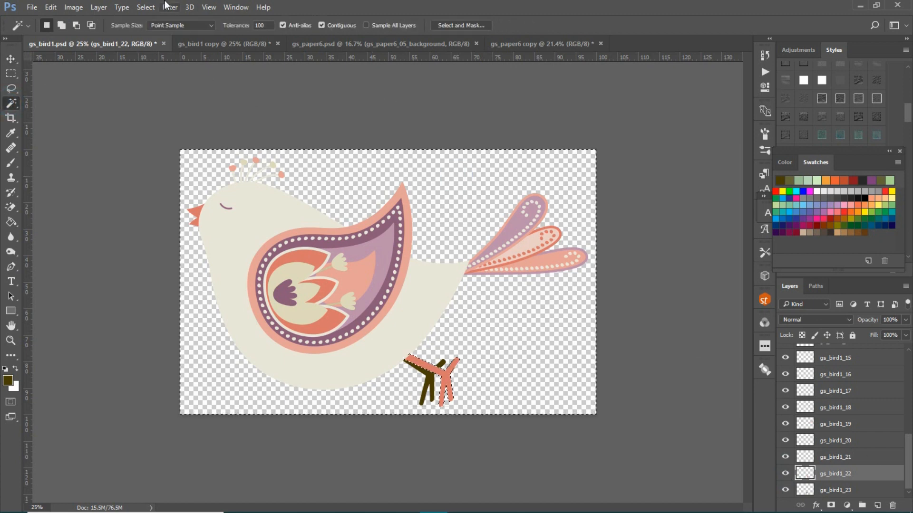
left_click(145, 7)
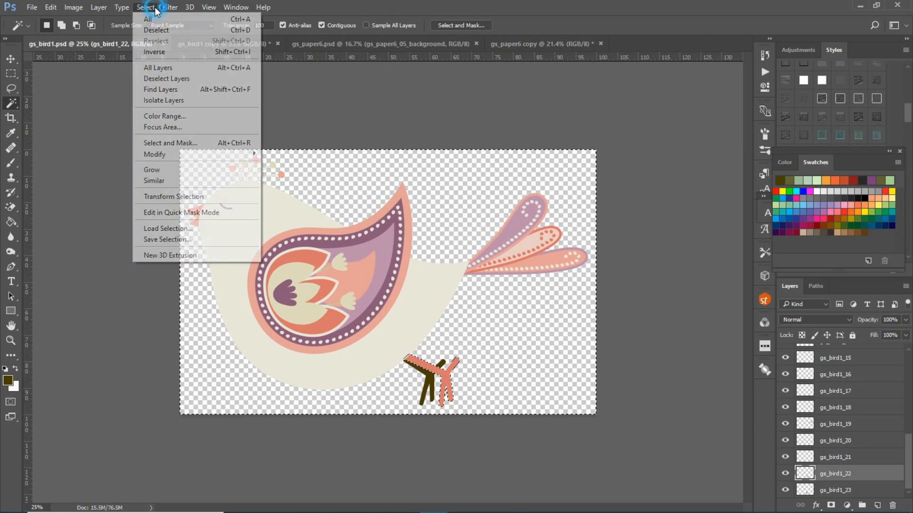
left_click(156, 51)
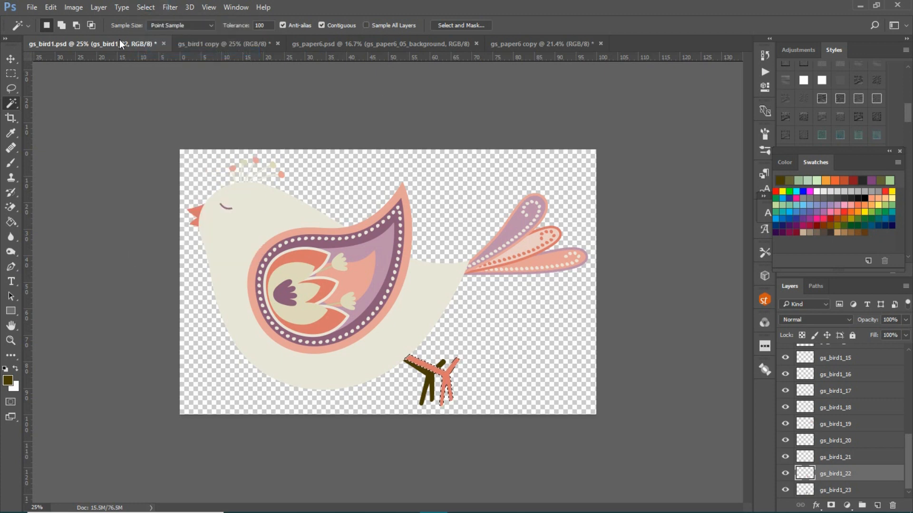
Try the sage green recent swatch as the front leg's fill, replace it with the dark brown swatch
left_click(802, 180)
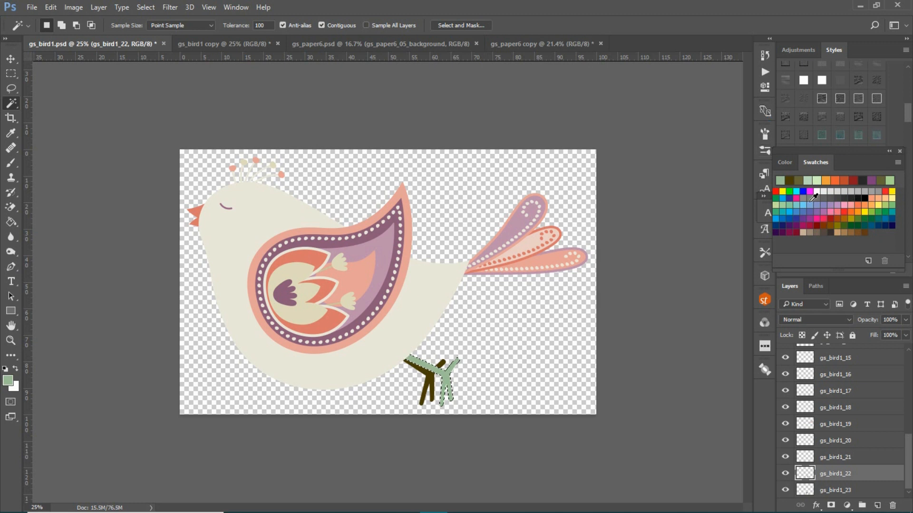
left_click(789, 180)
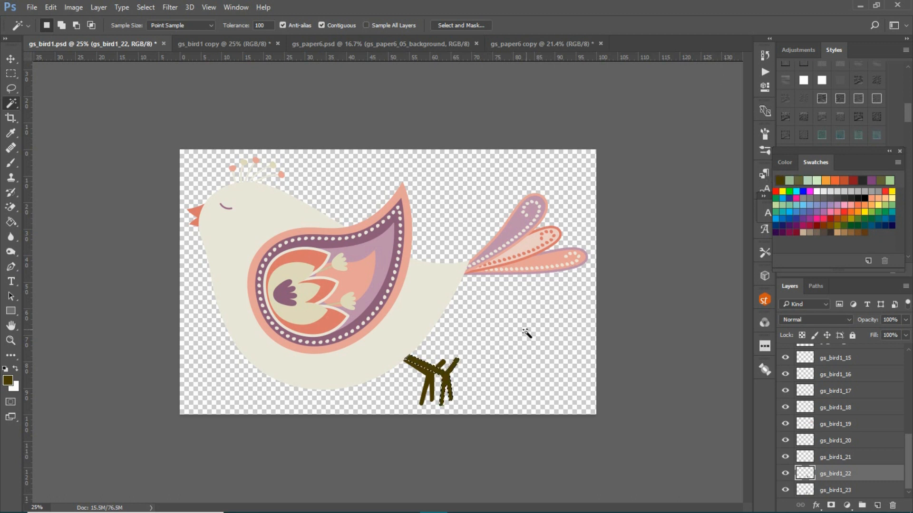
left_click(890, 168)
Toggle the visibility of layer gs_bird1_21 to check which part it holds, and select that layer
left_click(785, 457)
left_click(785, 457)
left_click(864, 457)
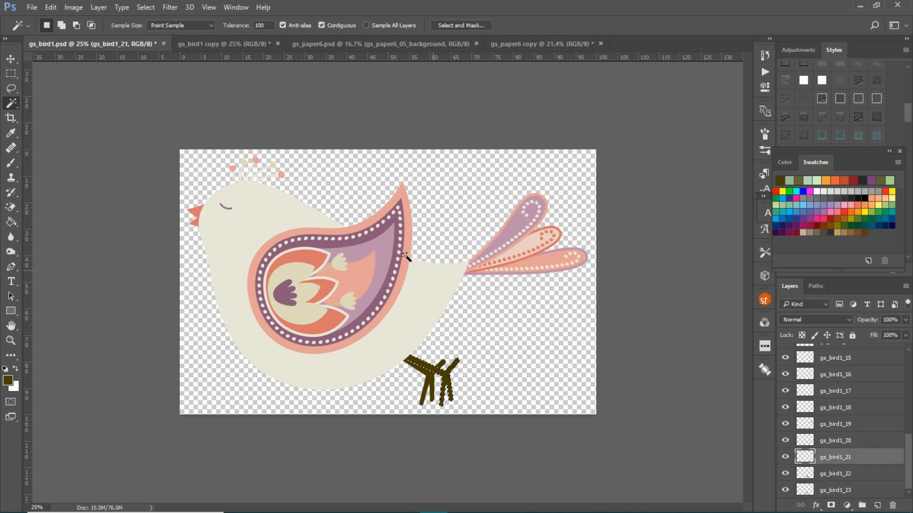
Isolate the beak with an inverted Magic Wand selection and fill it with the dark brown foreground color
left_click(320, 164)
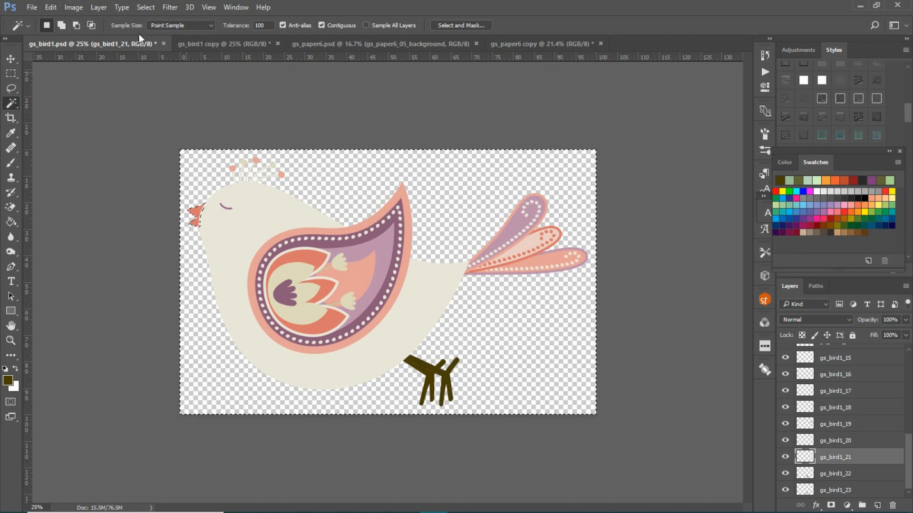
left_click(145, 7)
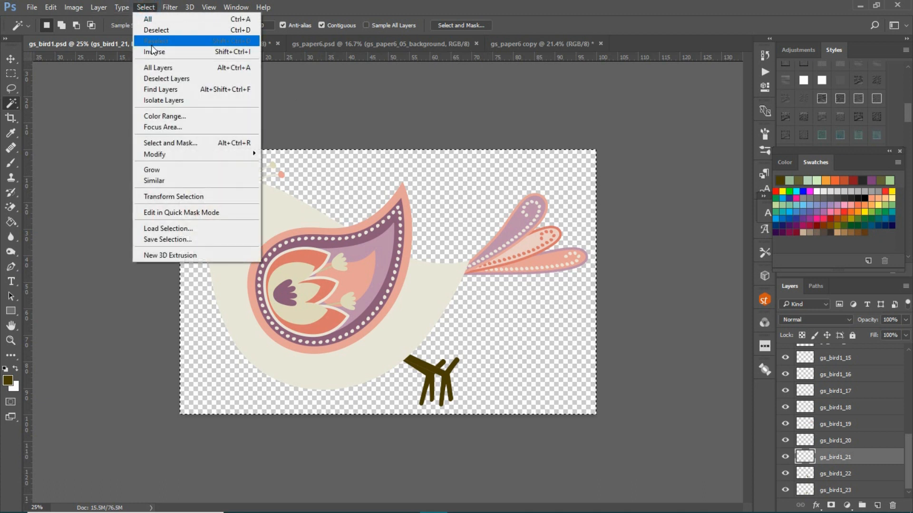
left_click(153, 52)
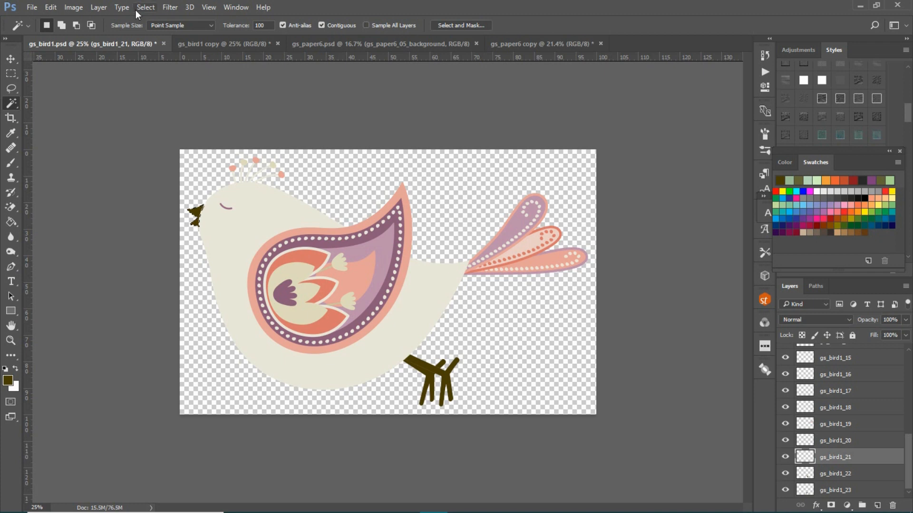
left_click(784, 441)
left_click(145, 7)
left_click(151, 32)
Toggle the visibility of layers gs_bird1_21 and gs_bird1_20 to check which bird parts they hold
left_click(785, 457)
left_click(784, 457)
left_click(785, 439)
left_click(786, 441)
left_click(786, 438)
left_click(785, 437)
Isolate the beak on gs_bird1_21 with an inverted Magic Wand selection and fill it with the olive green recent swatch
left_click(800, 180)
left_click(376, 163)
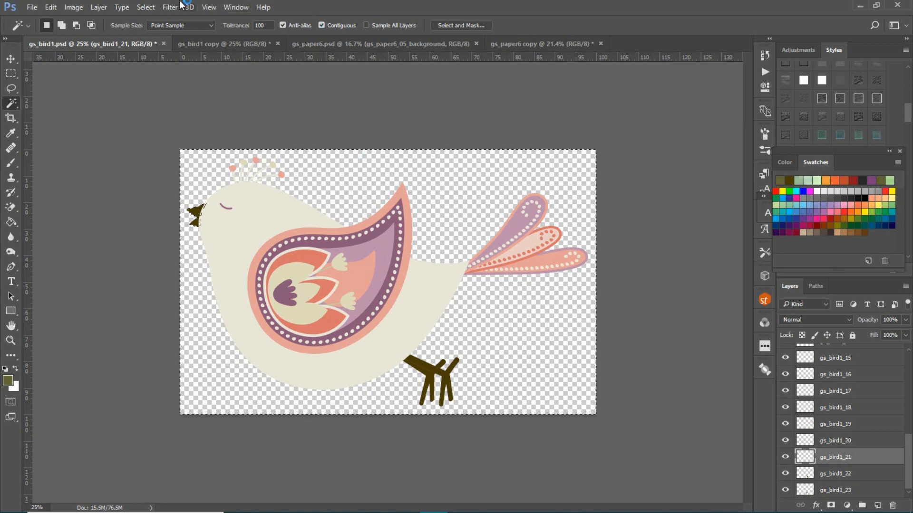
left_click(151, 7)
left_click(154, 30)
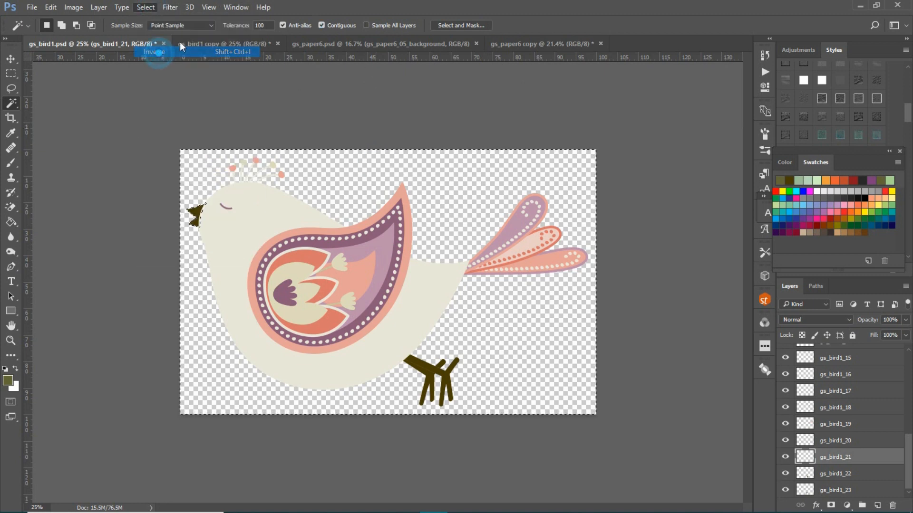
key("alt+BackSpace")
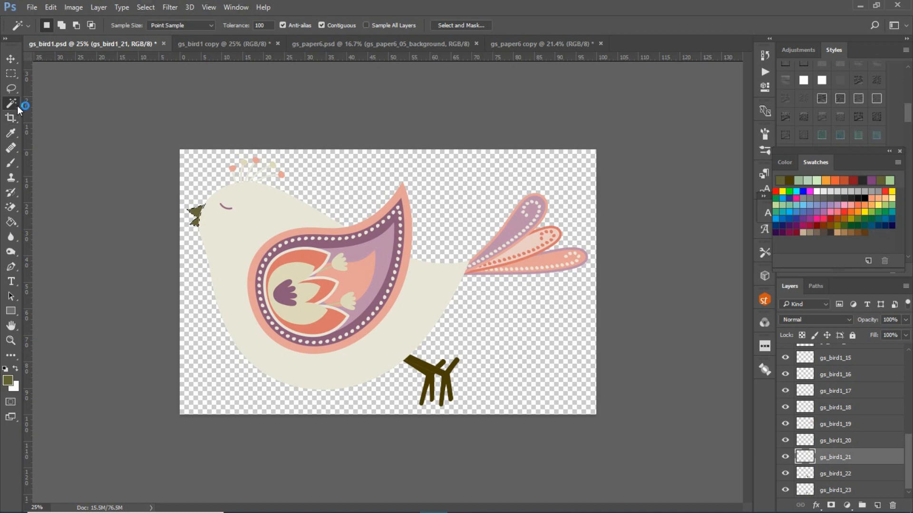
left_click(322, 182)
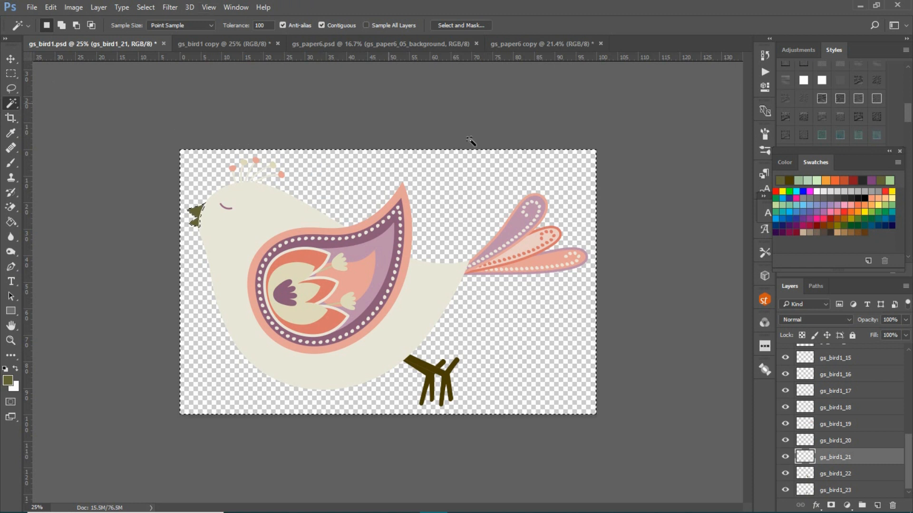
Recheck gs_bird1_21 and gs_bird1_20 by toggling their visibility, then make gs_bird1_20 the active layer with nothing selected
left_click(785, 457)
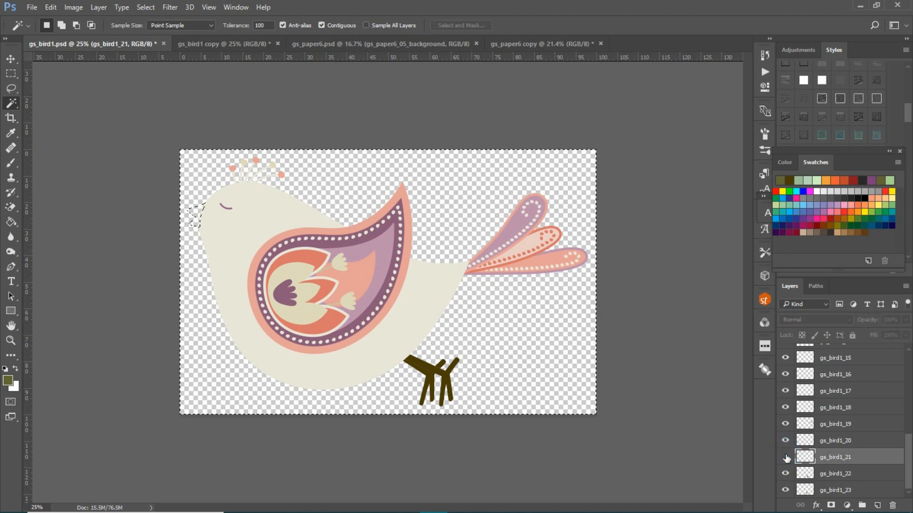
left_click(785, 457)
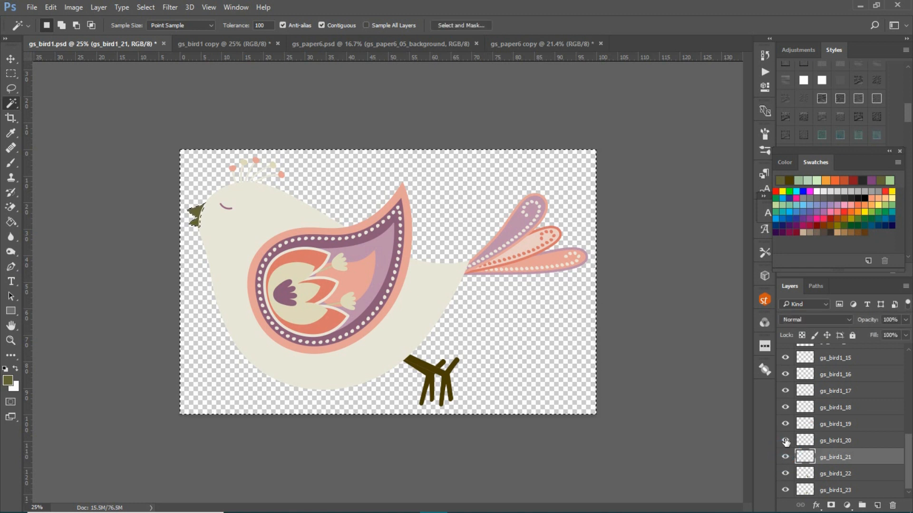
left_click(785, 441)
left_click(785, 440)
left_click(785, 440)
left_click(874, 440)
left_click(695, 192)
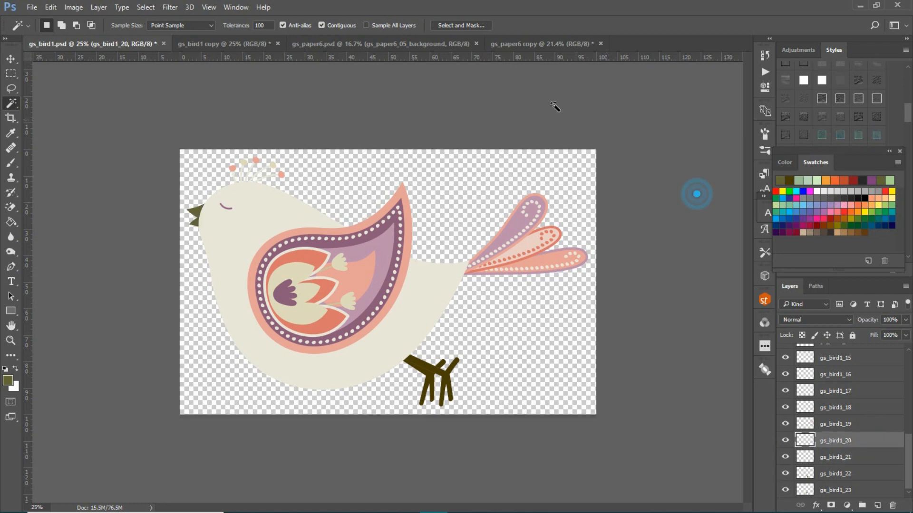
Isolate the head crest stems with an inverted Magic Wand selection and fill them with the olive green foreground color
left_click(336, 167)
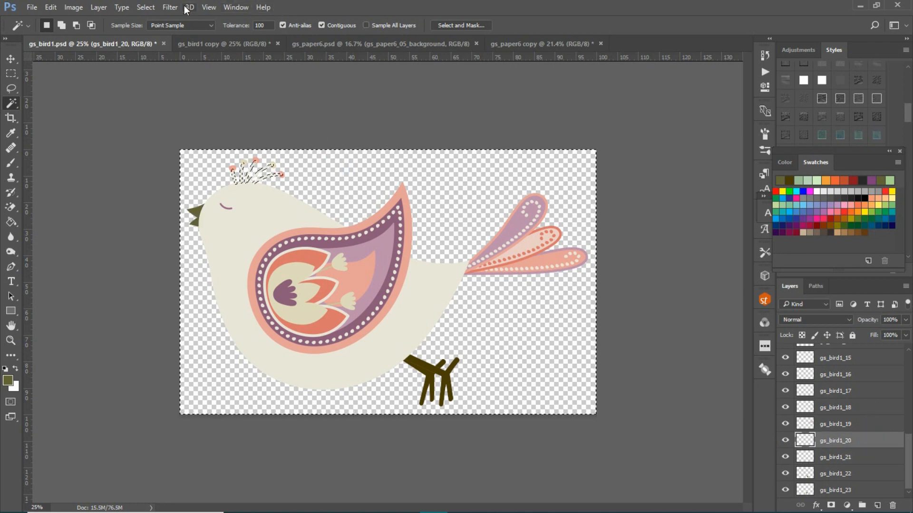
left_click(146, 7)
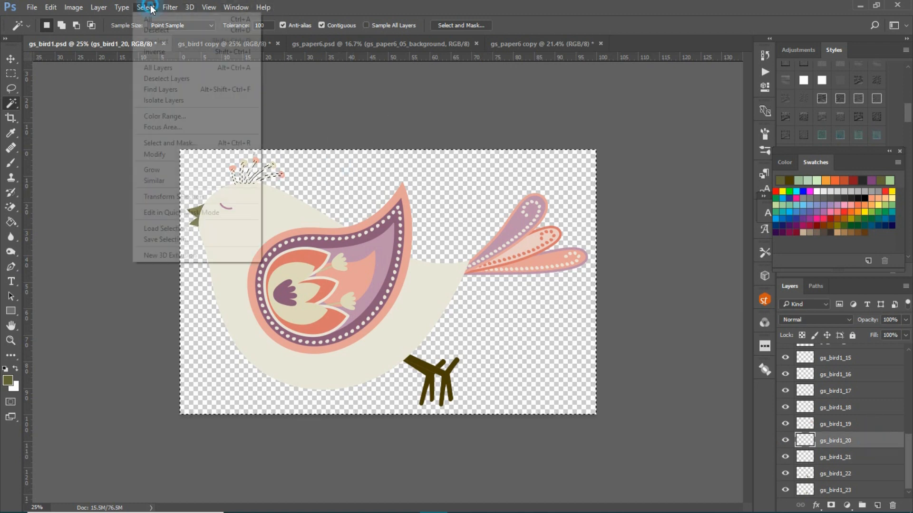
left_click(155, 52)
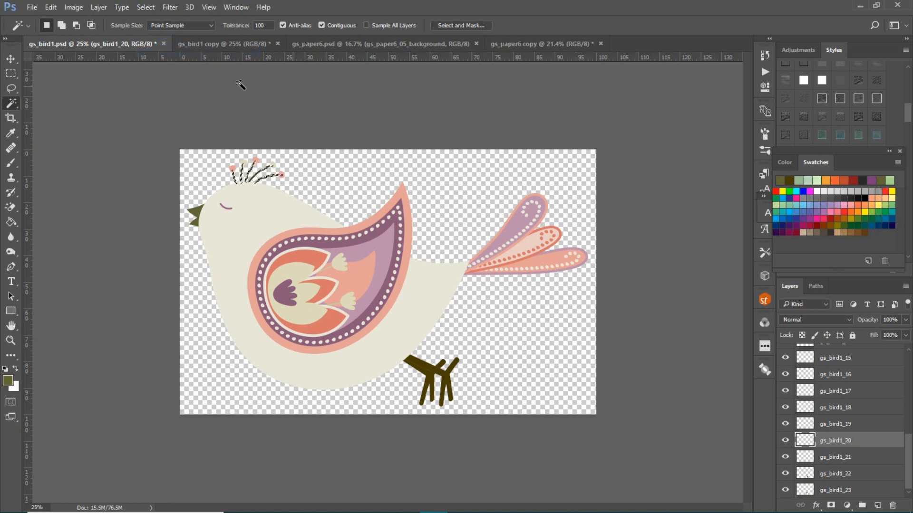
left_click(100, 120)
Toggle the visibility of gs_bird1_19 to check it, and select the bird's body layer, gs_bird1_10, from the canvas
left_click(785, 422)
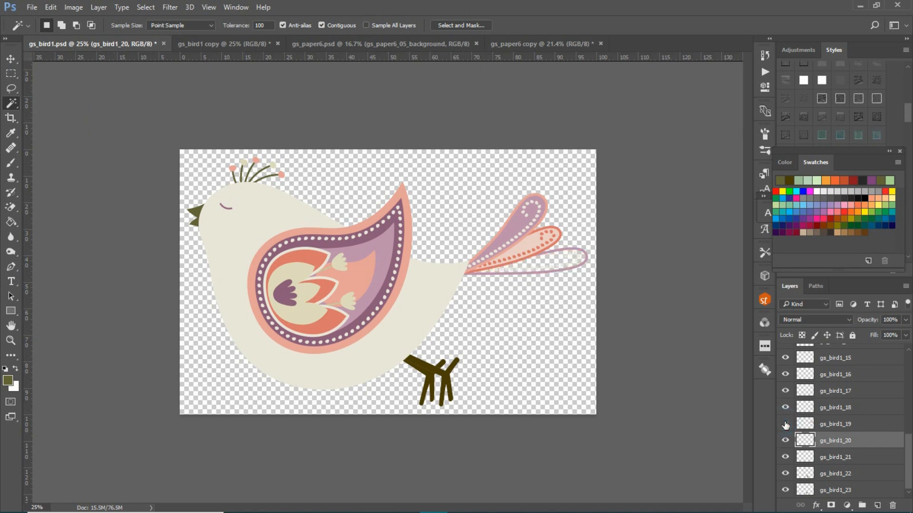
left_click(785, 422)
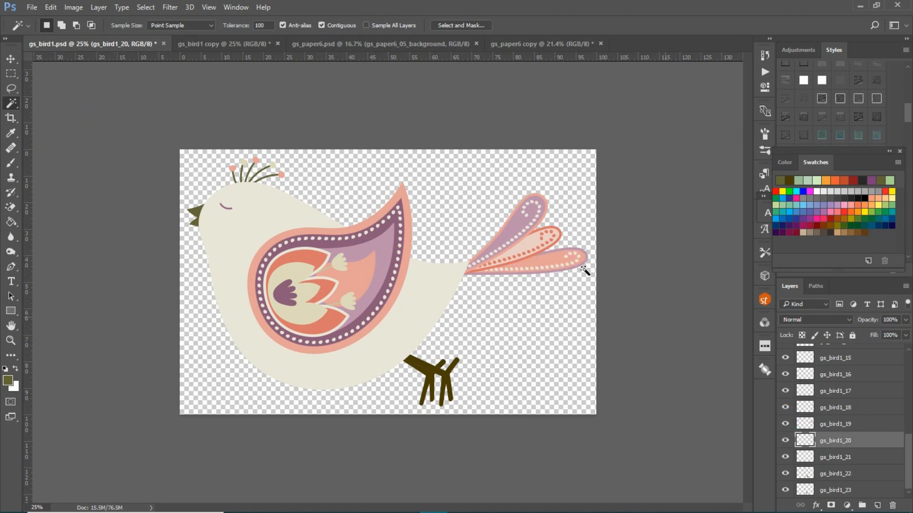
left_click(7, 61)
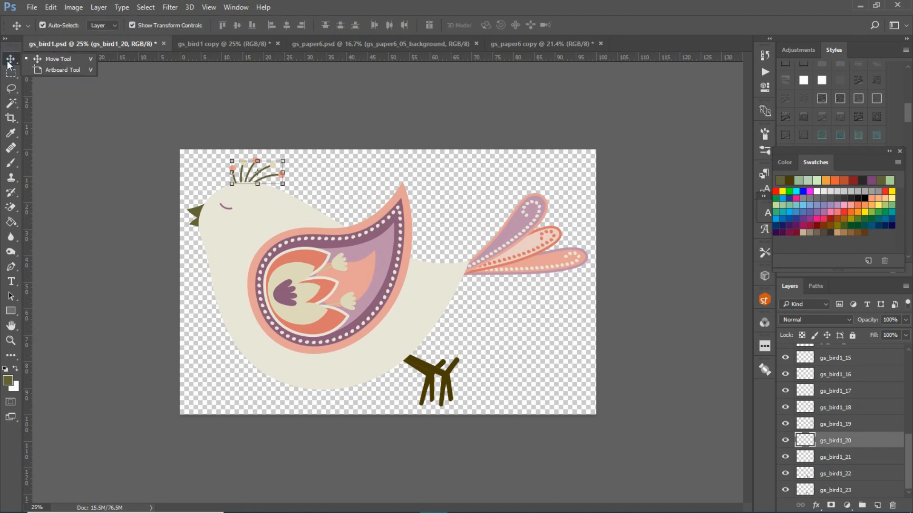
left_click(244, 226)
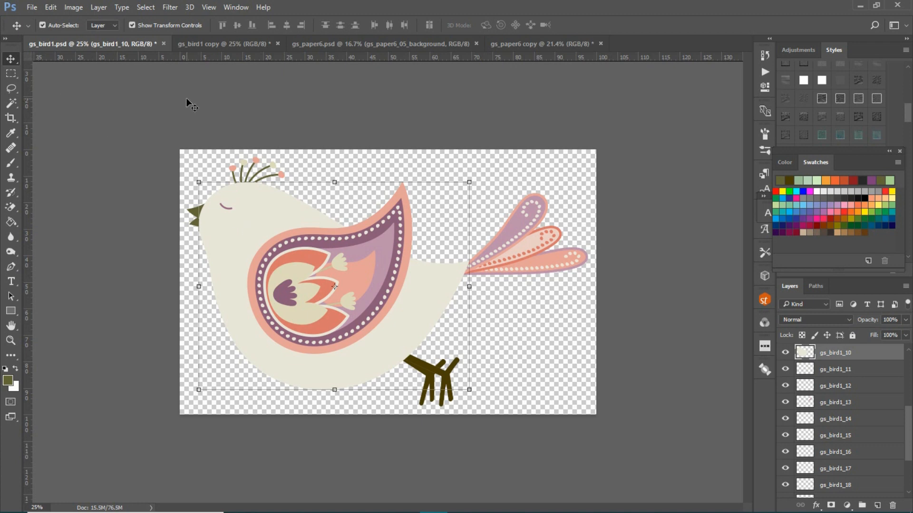
Select the empty area around the bird's body with the Magic Wand and invert the selection to isolate the body
left_click(11, 103)
left_click(323, 165)
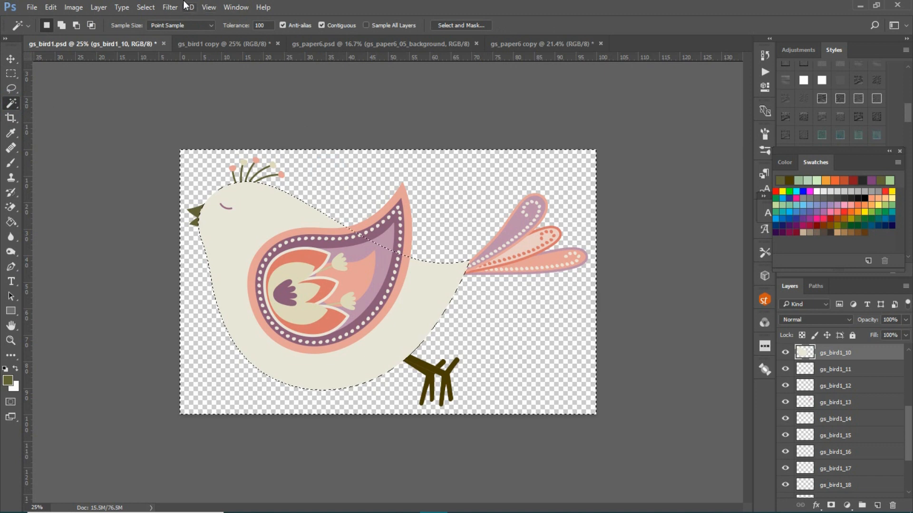
left_click(146, 7)
left_click(138, 50)
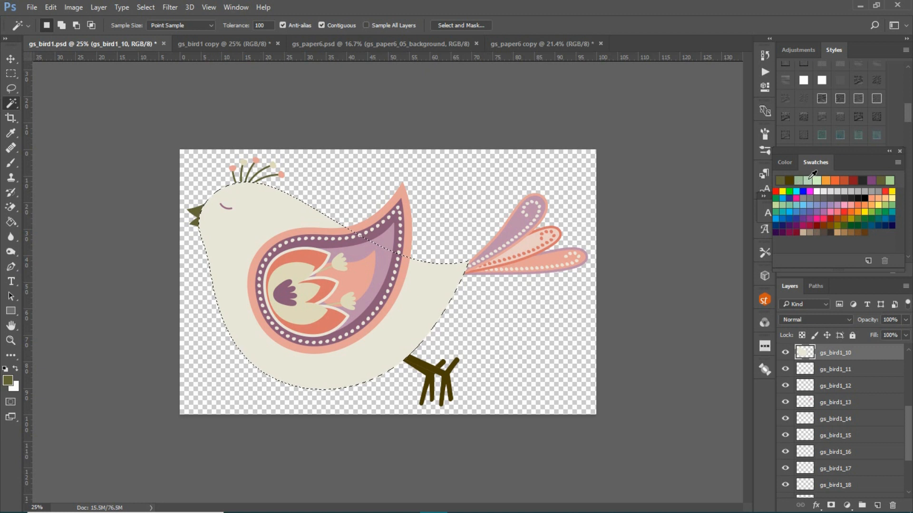
Fill the selected body with the light mint green recent swatch and clear the selection
left_click(807, 180)
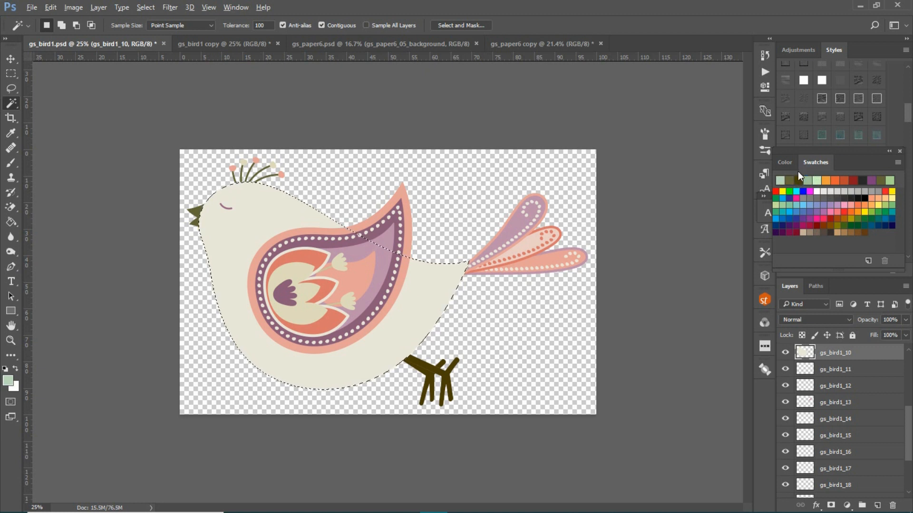
key("alt+BackSpace")
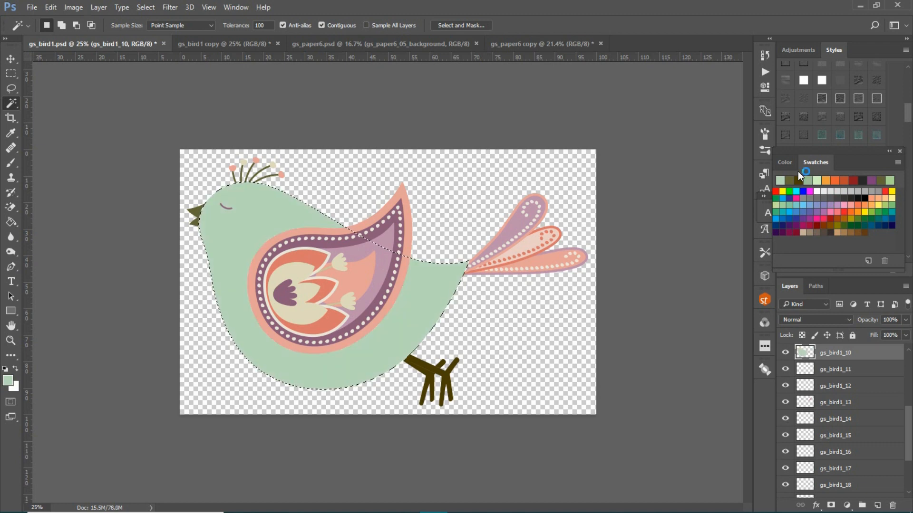
left_click(146, 7)
left_click(161, 30)
Select the bird's rear leg layer, gs_bird1_23, and isolate the leg by inverting a Magic Wand selection of the empty area
left_click(10, 59)
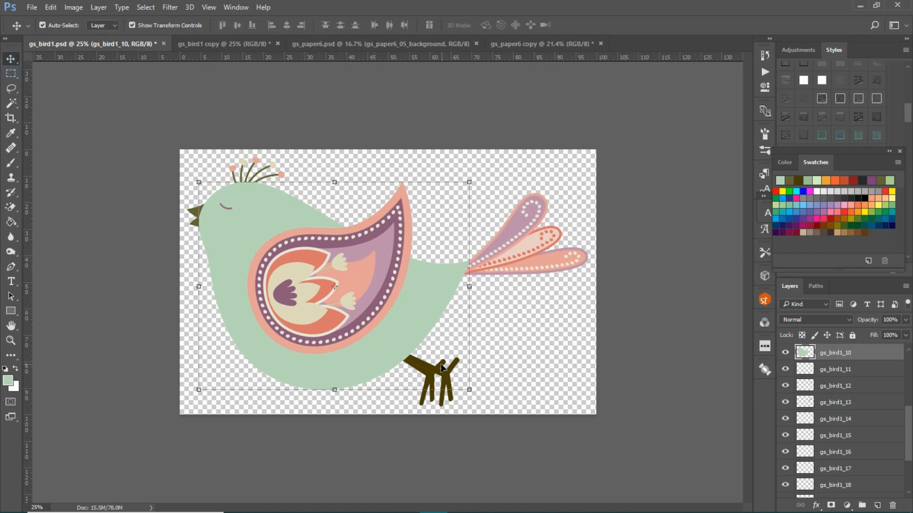
left_click(432, 380)
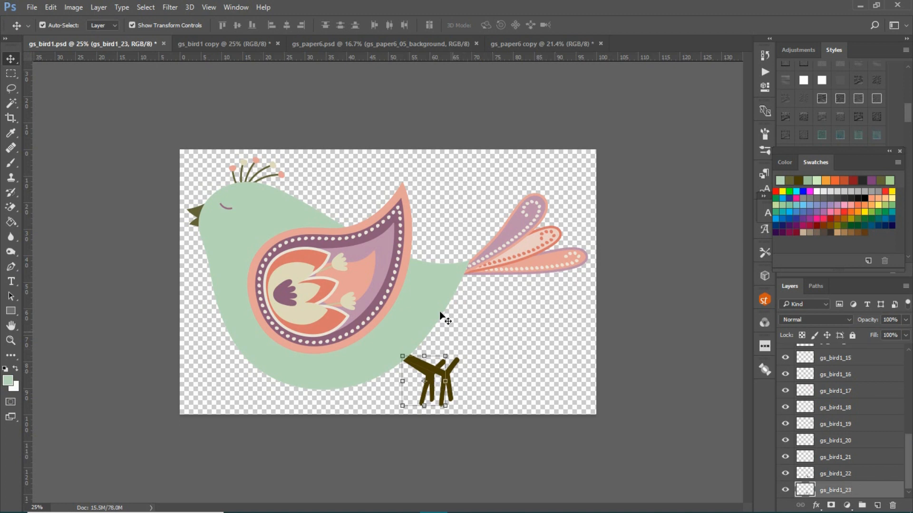
left_click(11, 103)
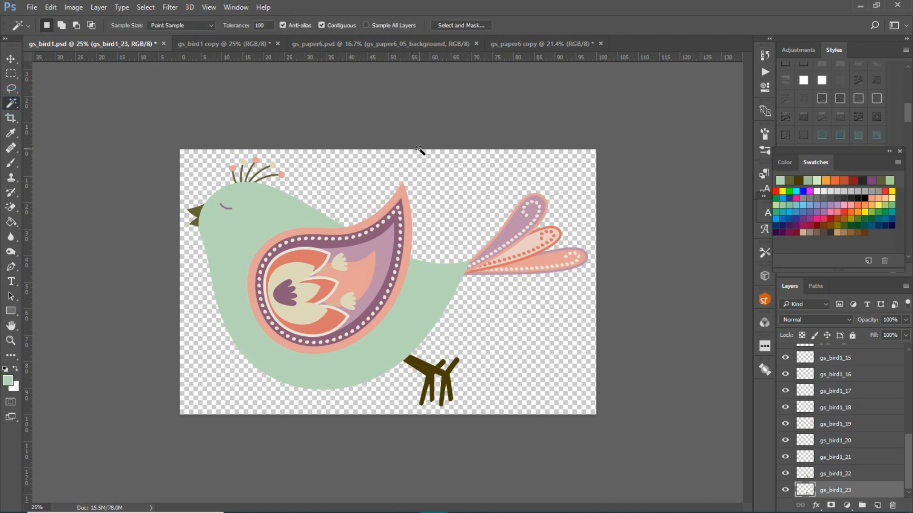
left_click(439, 171)
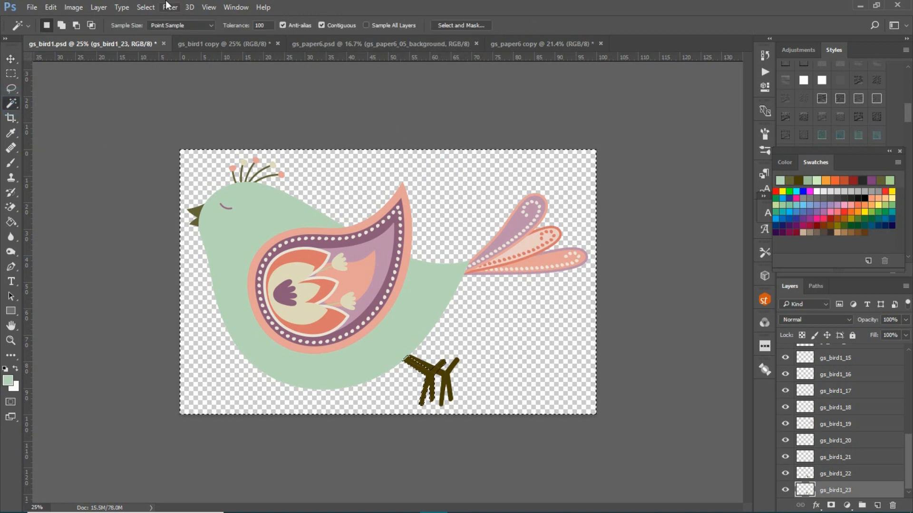
left_click(145, 7)
left_click(145, 55)
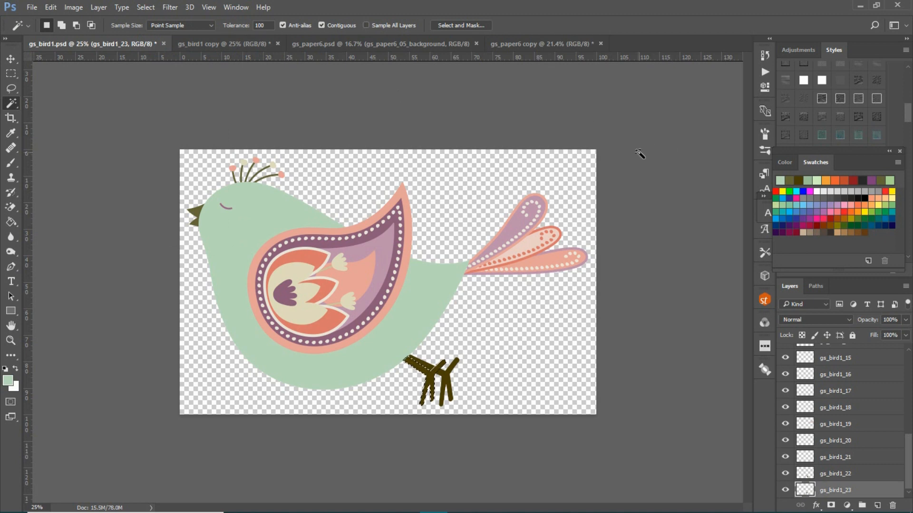
Try the sage green swatch on the selected rear leg, refill it with olive green, and clear the selection
left_click(808, 180)
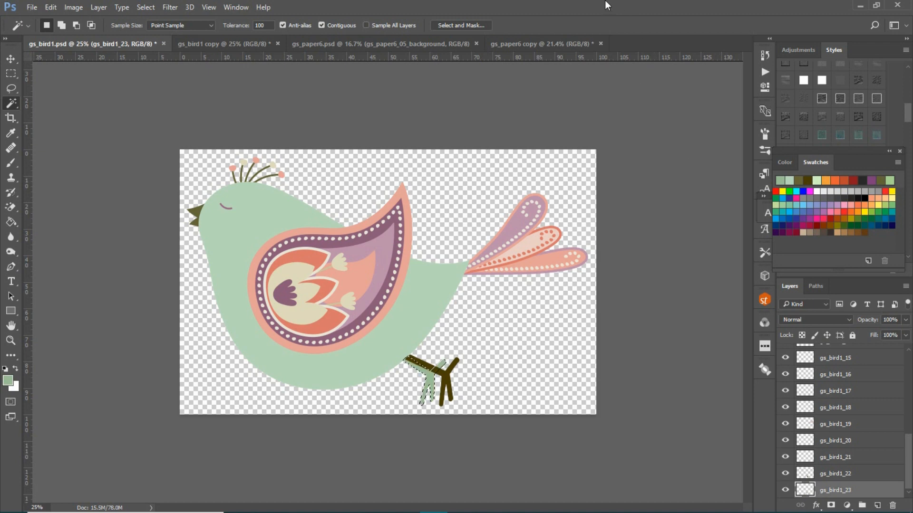
left_click(803, 177)
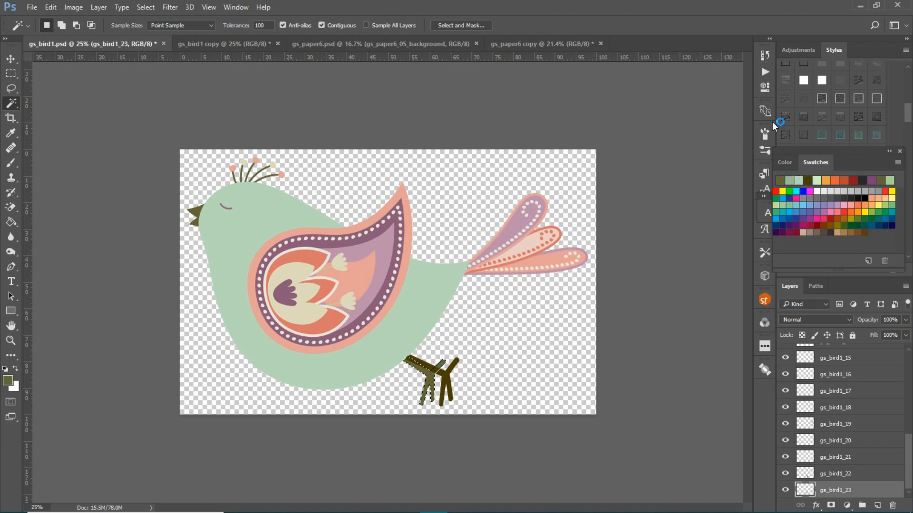
left_click(649, 97)
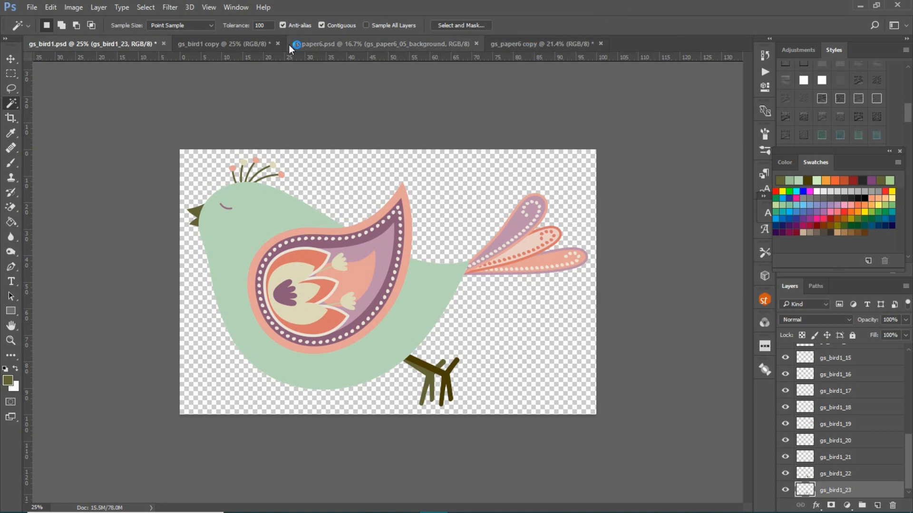
Review the recolored gs_bird1 copy and gs_paper6 copy documents, and return to gs_bird1.psd
left_click(247, 43)
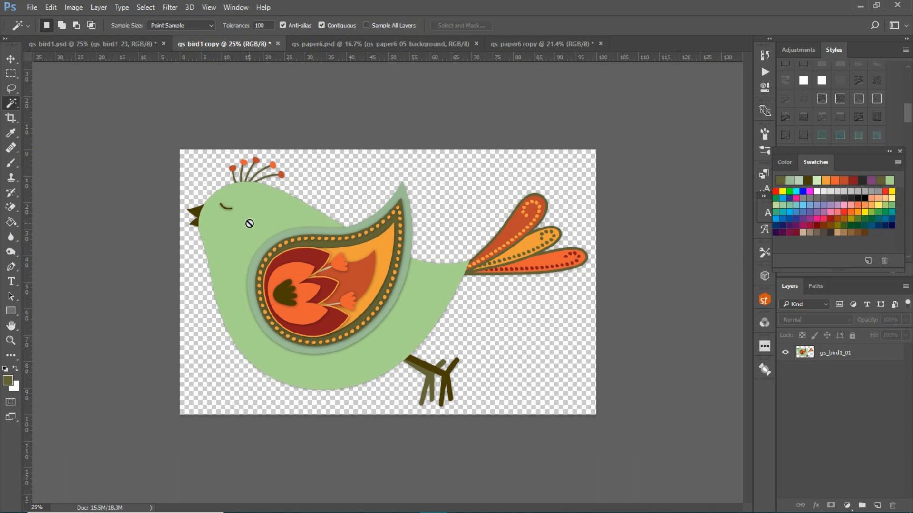
left_click(370, 43)
left_click(505, 42)
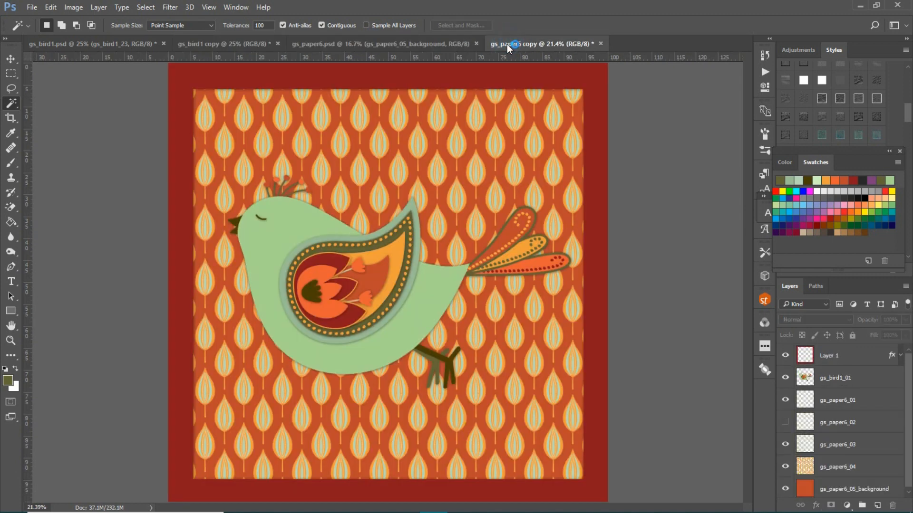
left_click(201, 44)
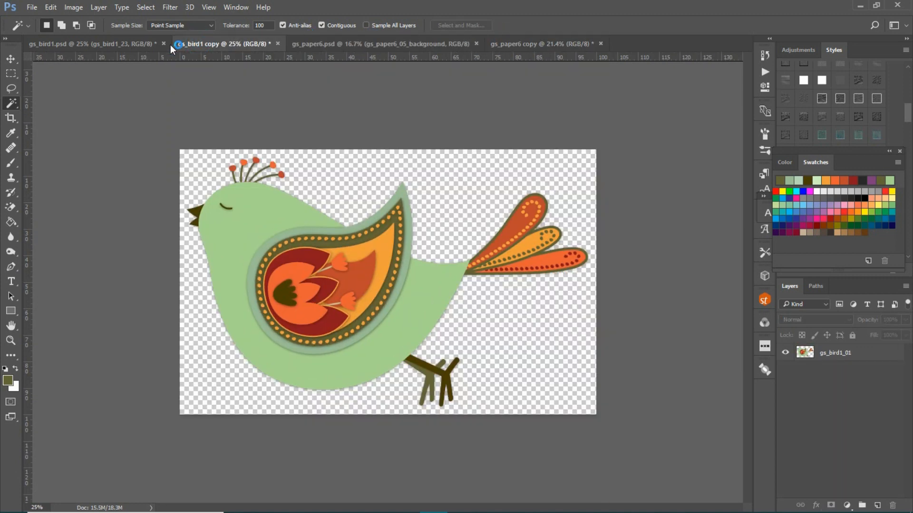
left_click(135, 43)
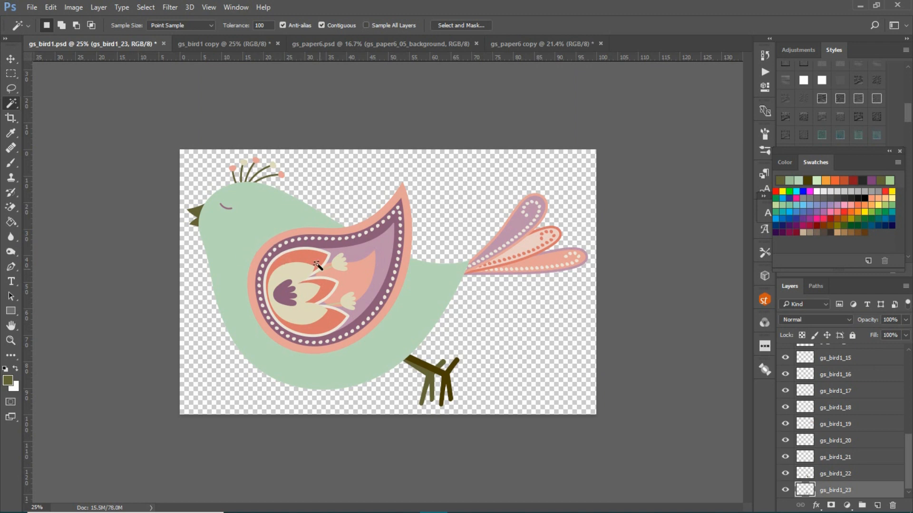
Revert gs_bird1.psd to its saved version and duplicate the image with its layers as gs_bird1 copy 2
left_click(32, 7)
left_click(63, 155)
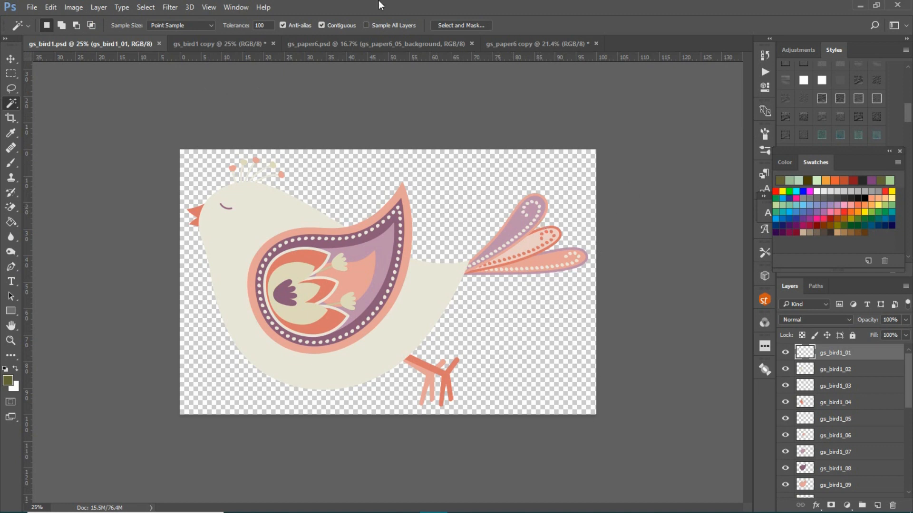
left_click(79, 10)
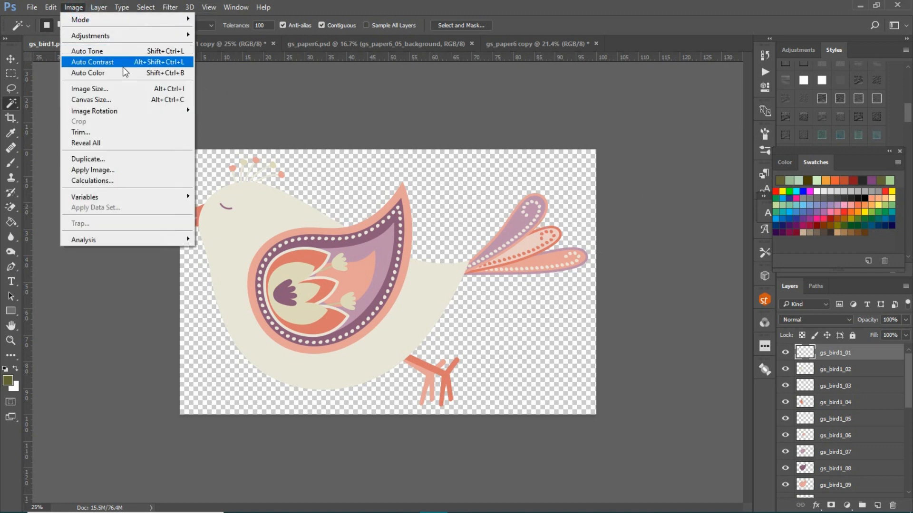
left_click(98, 158)
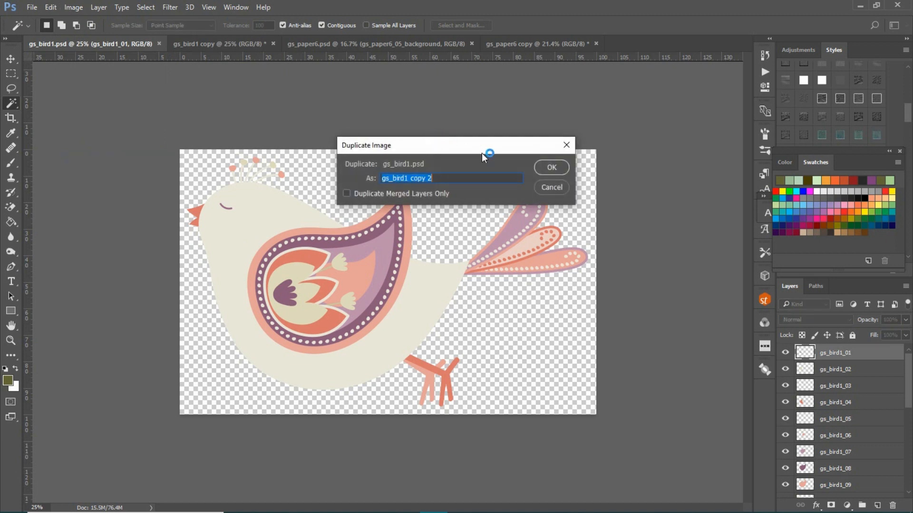
left_click(545, 167)
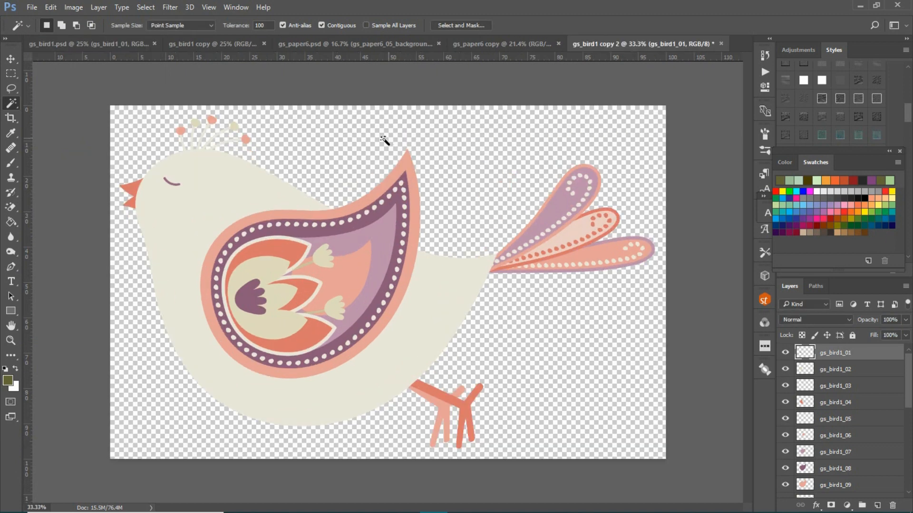
Compare the original gs_bird1.psd and gs_paper6.psd artwork with their recolored copies
left_click(82, 43)
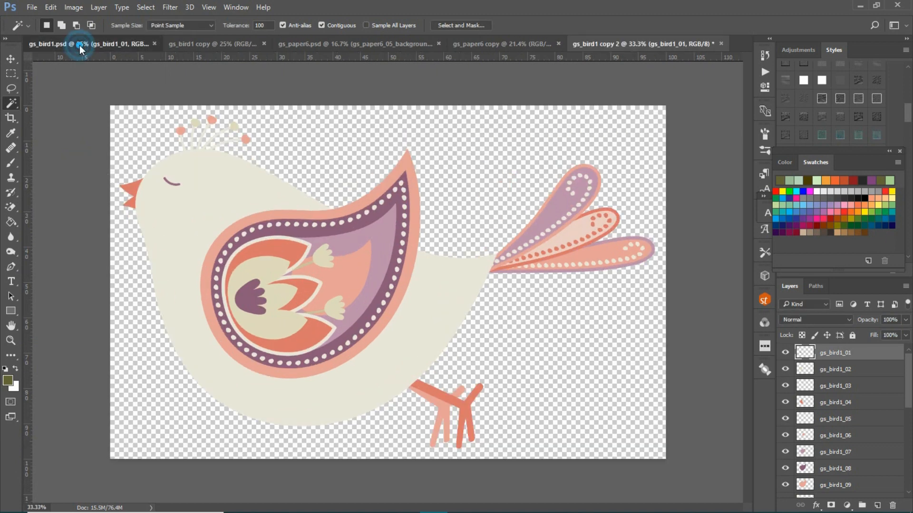
left_click(206, 44)
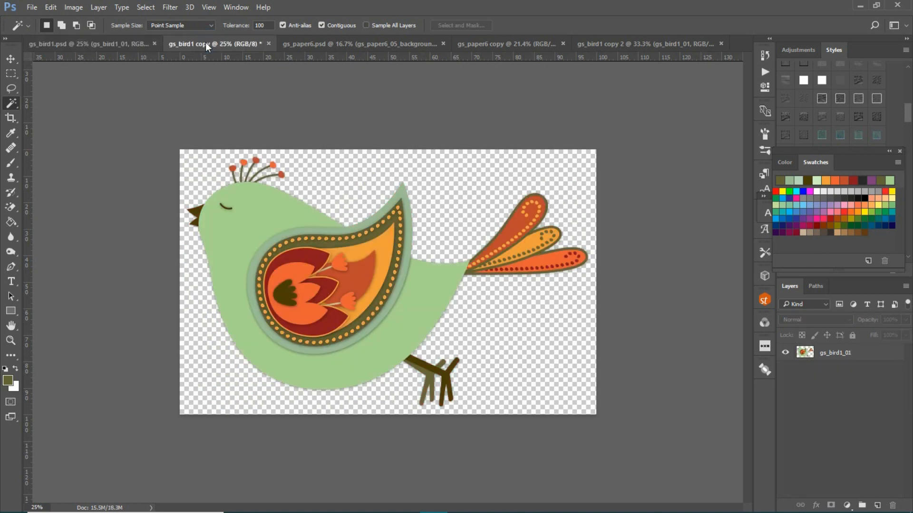
left_click(108, 44)
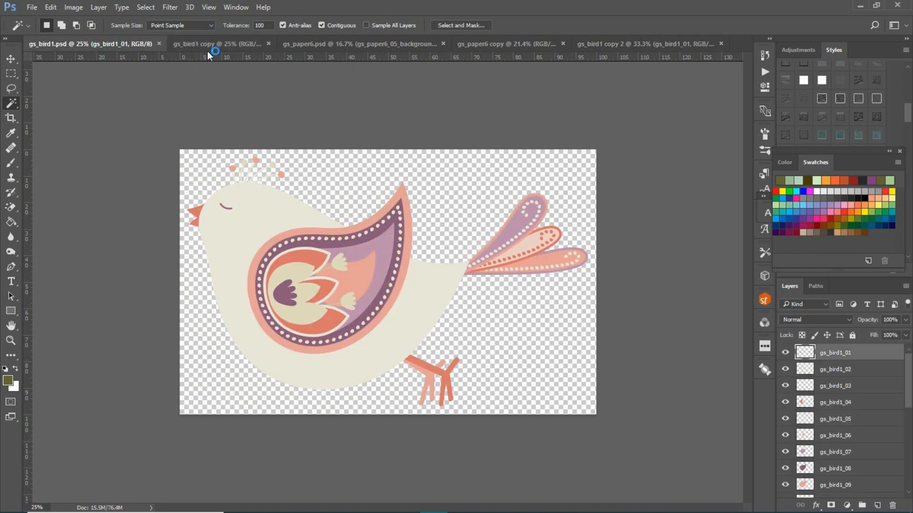
left_click(218, 44)
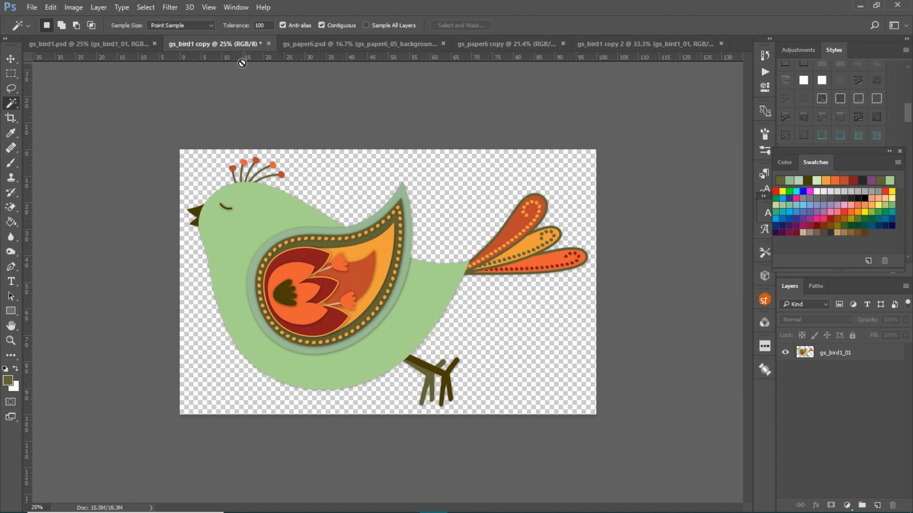
left_click(50, 7)
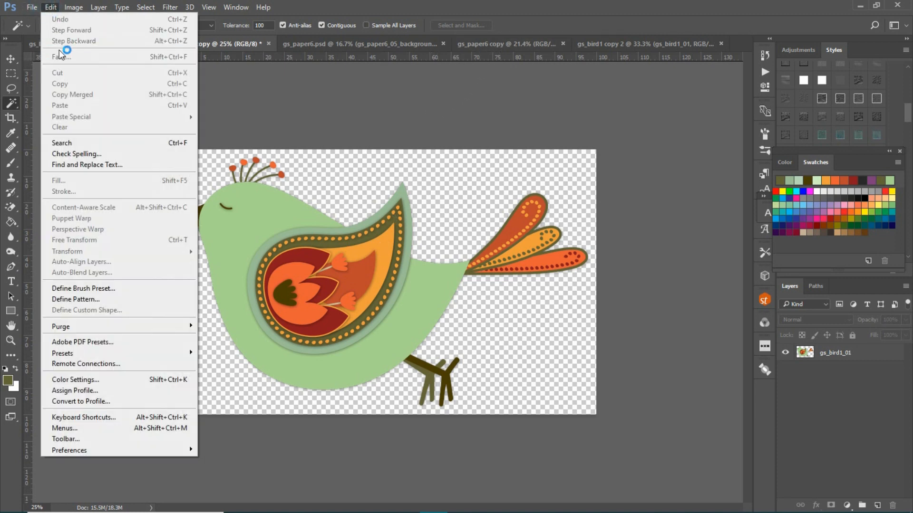
left_click(342, 76)
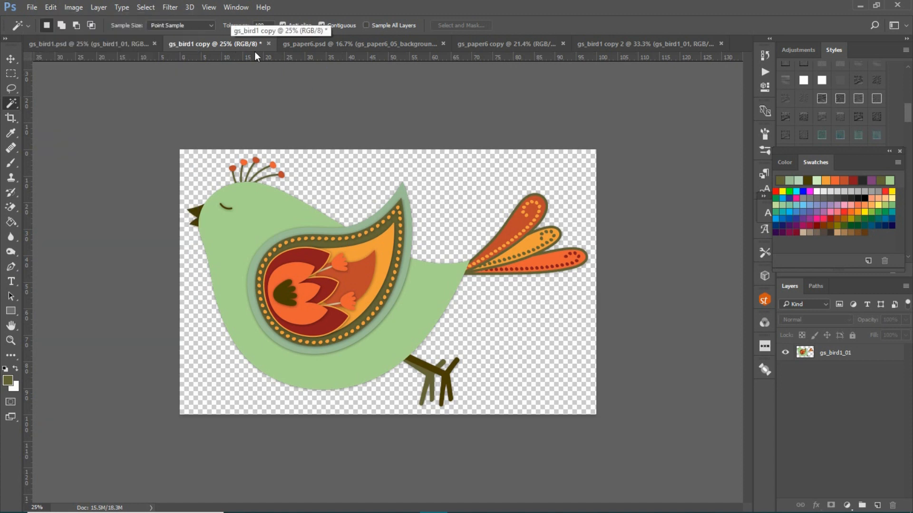
left_click(318, 45)
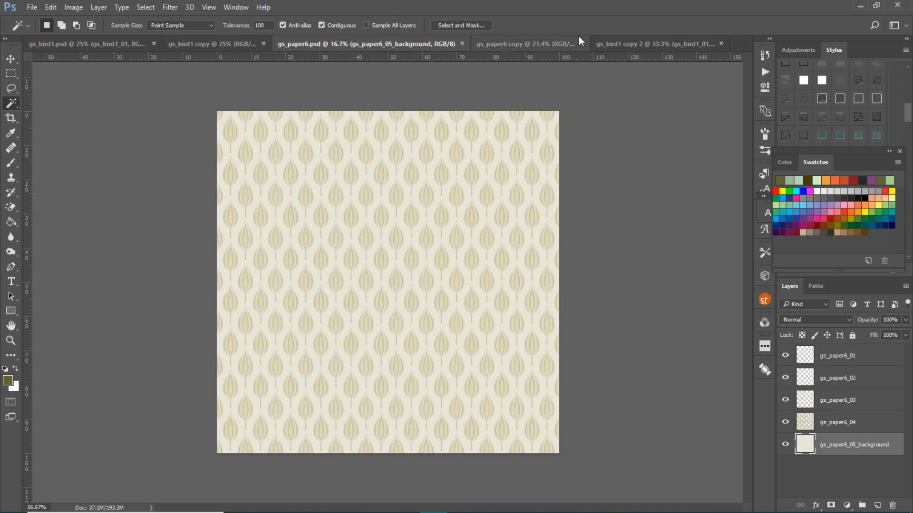
left_click(522, 43)
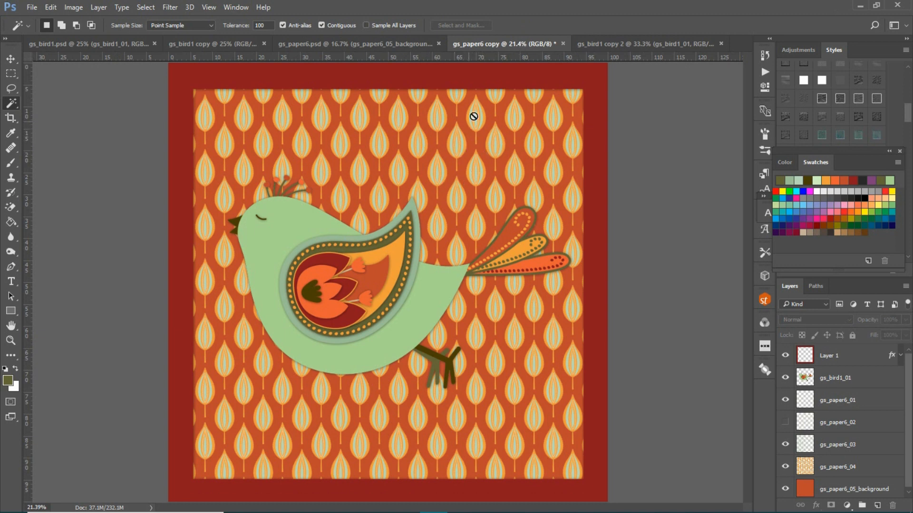
left_click(364, 45)
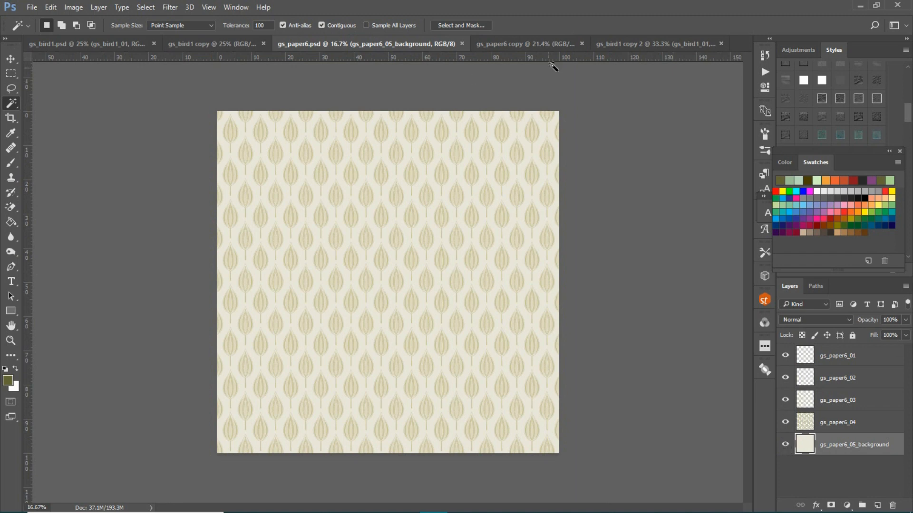
left_click(548, 44)
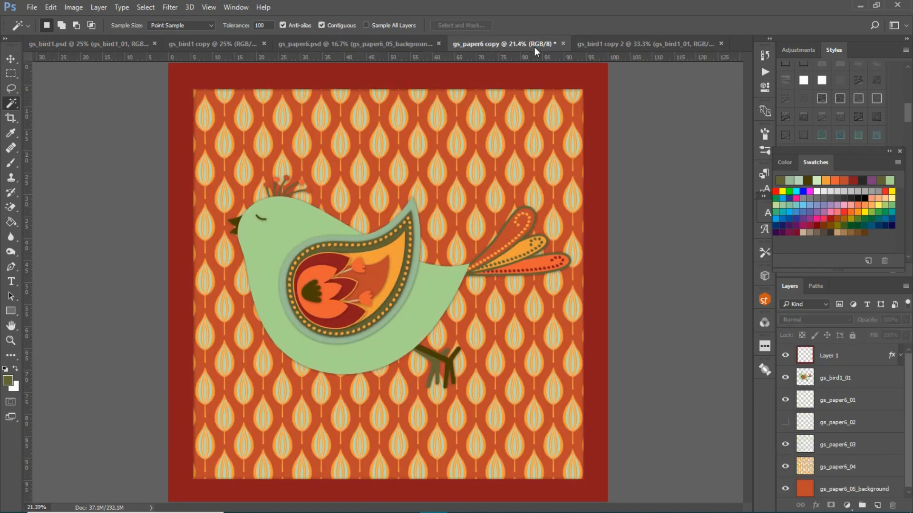
In gs_paper6.psd, toggle the gs_paper6_05_background layer to check it and fill it with the rust orange recent swatch
left_click(389, 44)
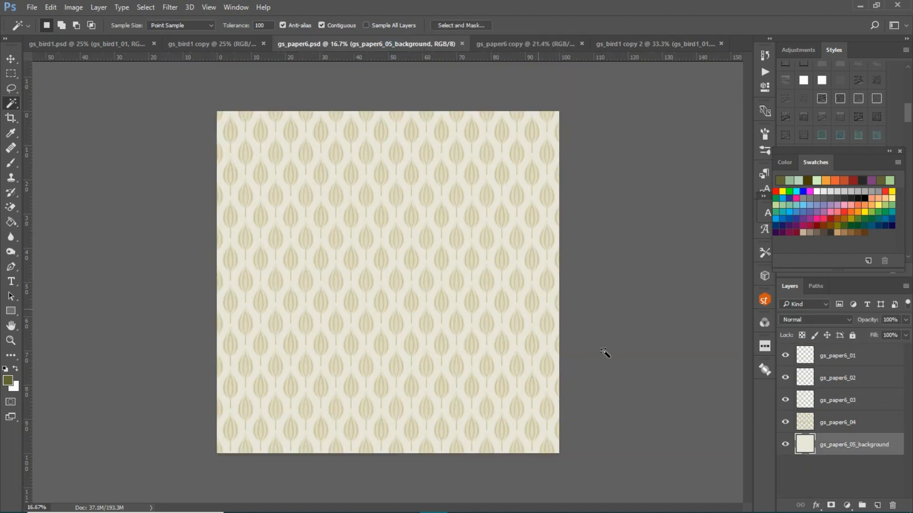
left_click(786, 446)
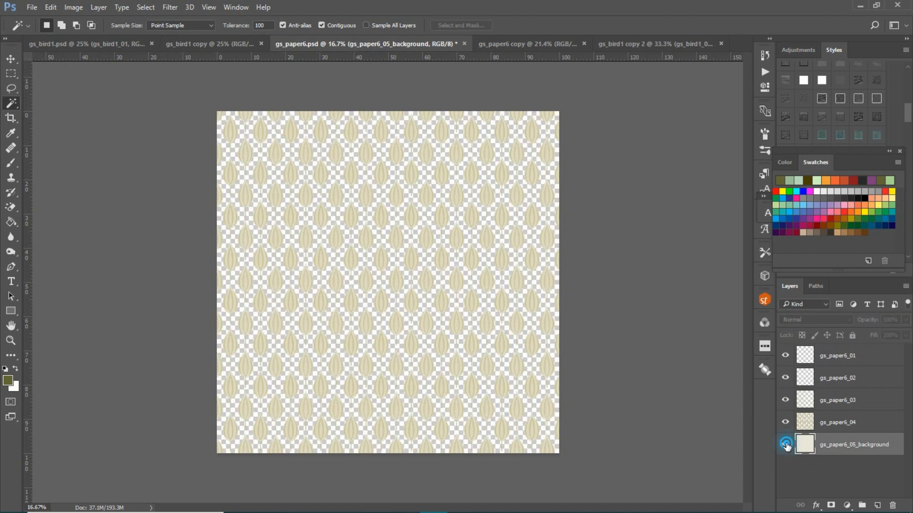
left_click(785, 446)
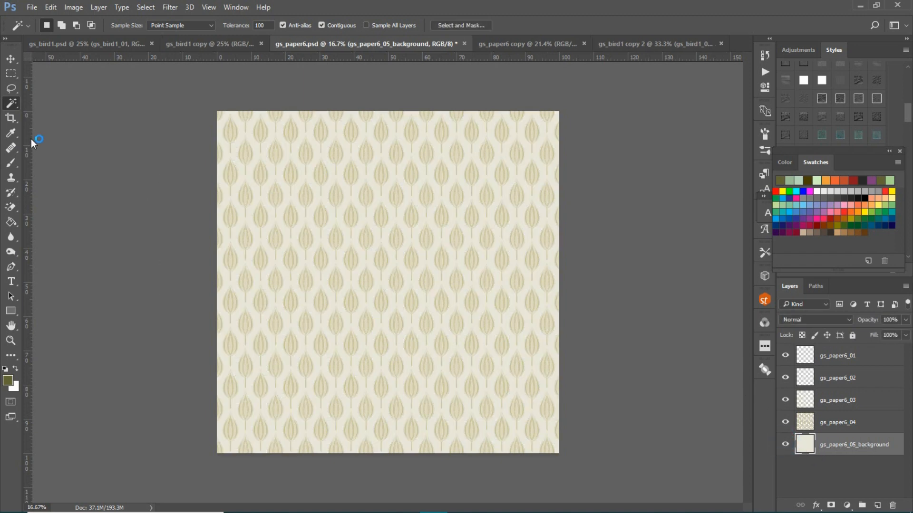
left_click(10, 134)
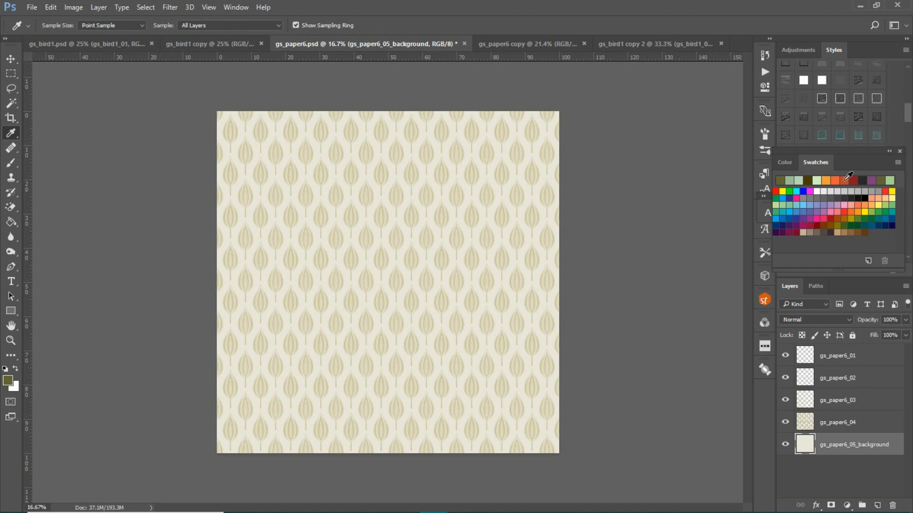
left_click(844, 180)
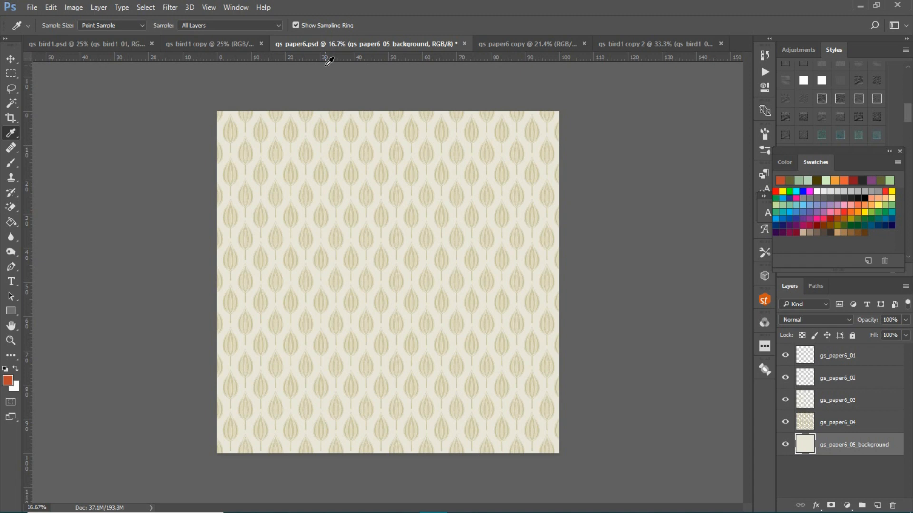
key("alt+BackSpace")
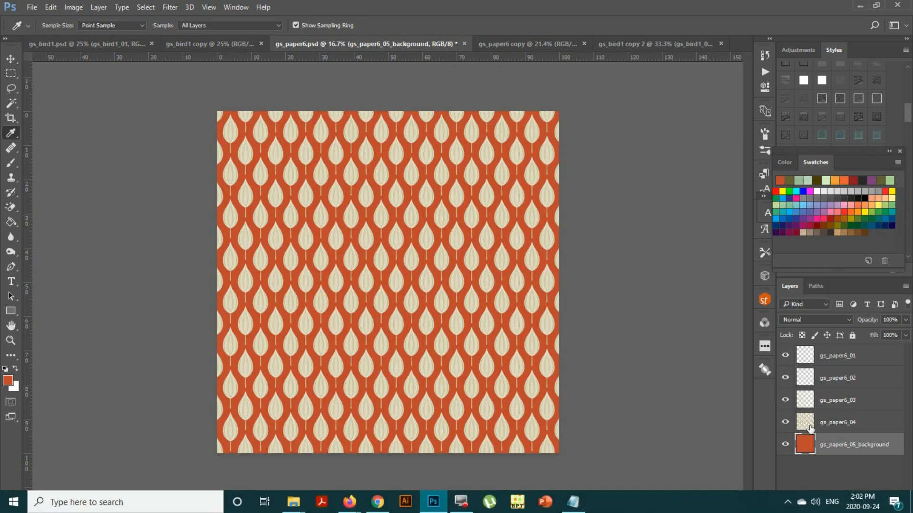
On gs_paper6_04, select the leaf shapes by inverting a Magic Wand selection of the empty area and fill them with the pale green recent swatch
left_click(785, 422)
left_click(785, 422)
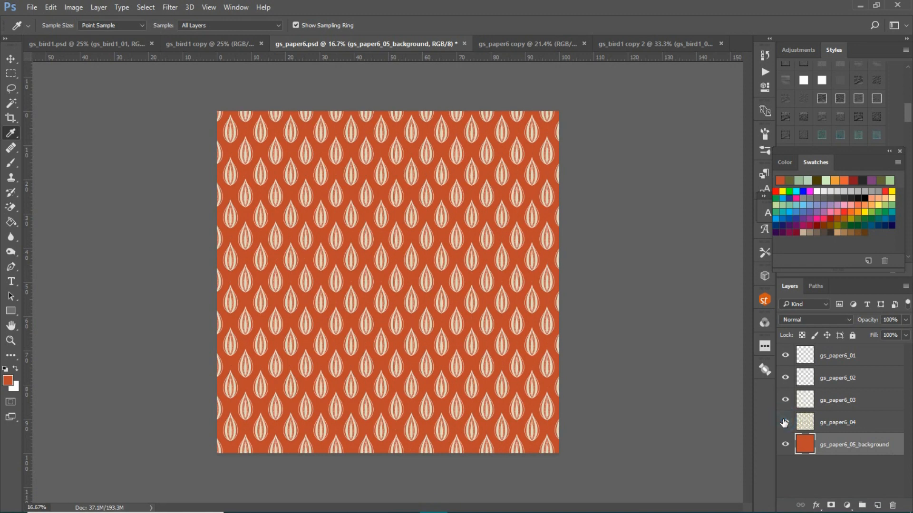
left_click(875, 423)
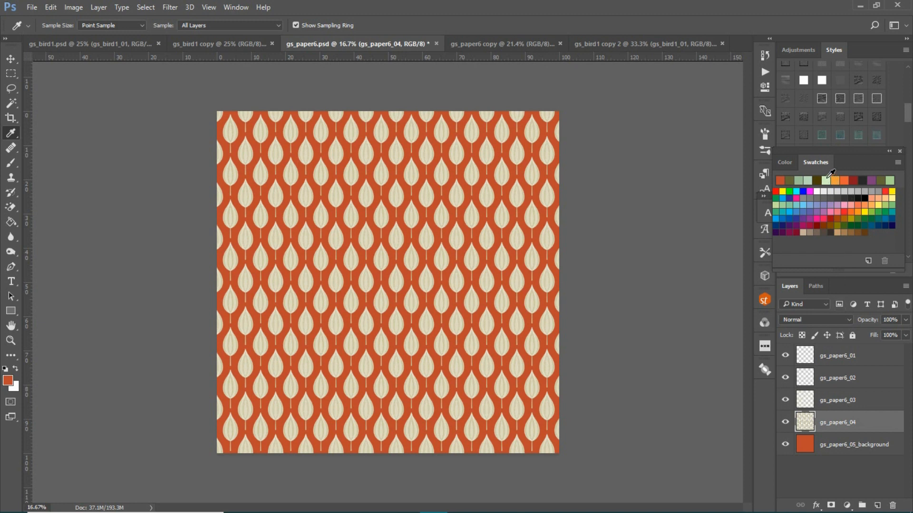
left_click(808, 181)
left_click(785, 421)
left_click(785, 421)
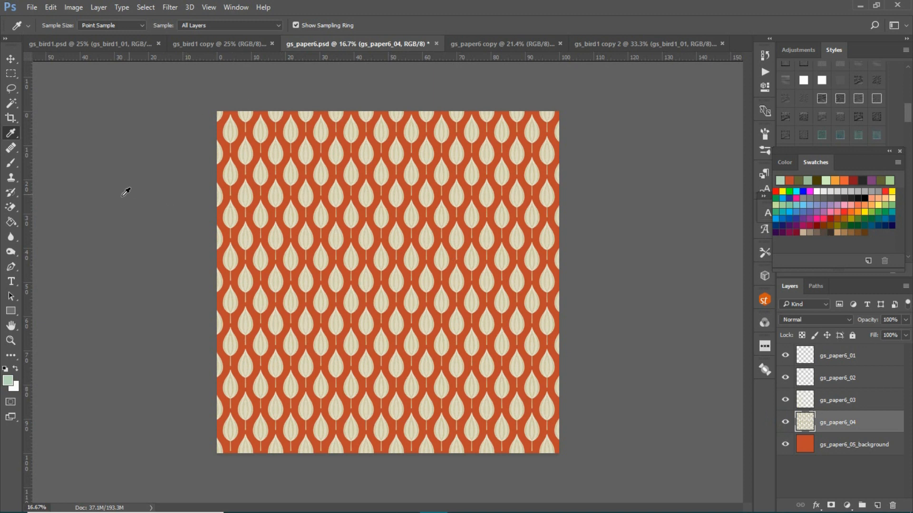
left_click(11, 103)
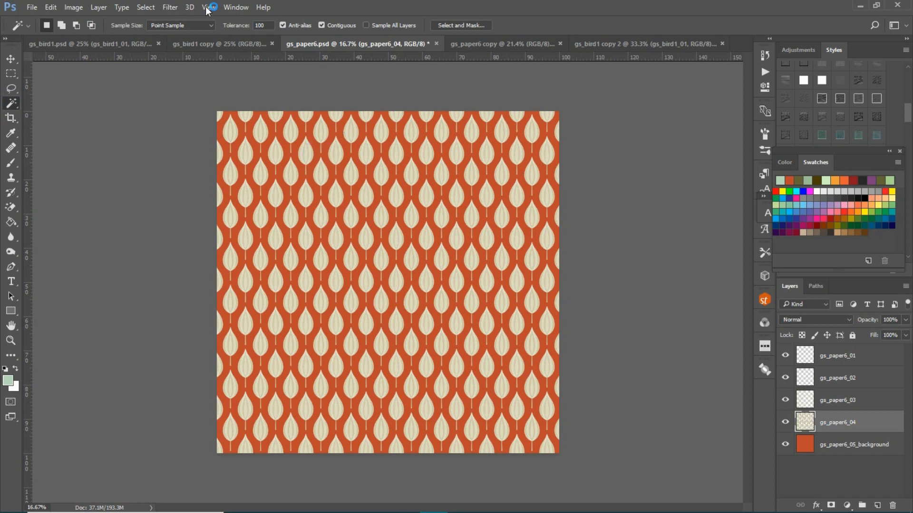
left_click(319, 151)
left_click(158, 7)
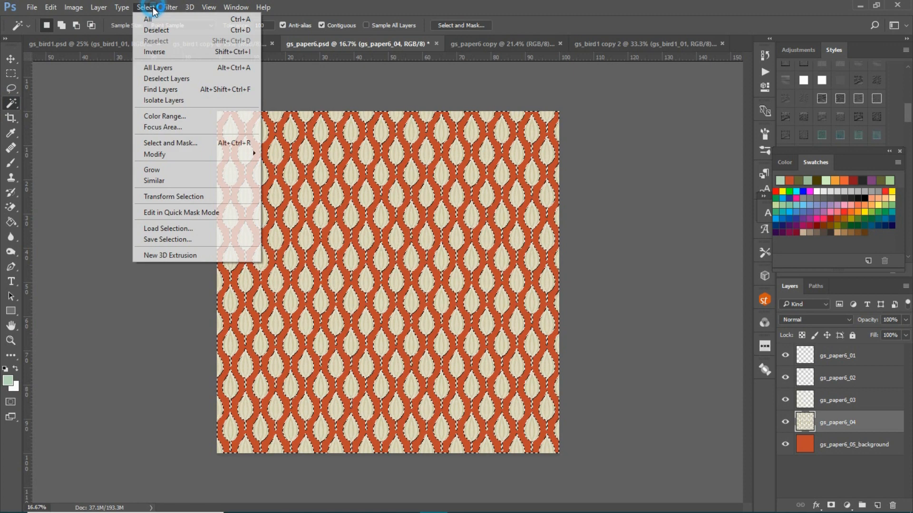
left_click(159, 55)
key("alt+BackSpace")
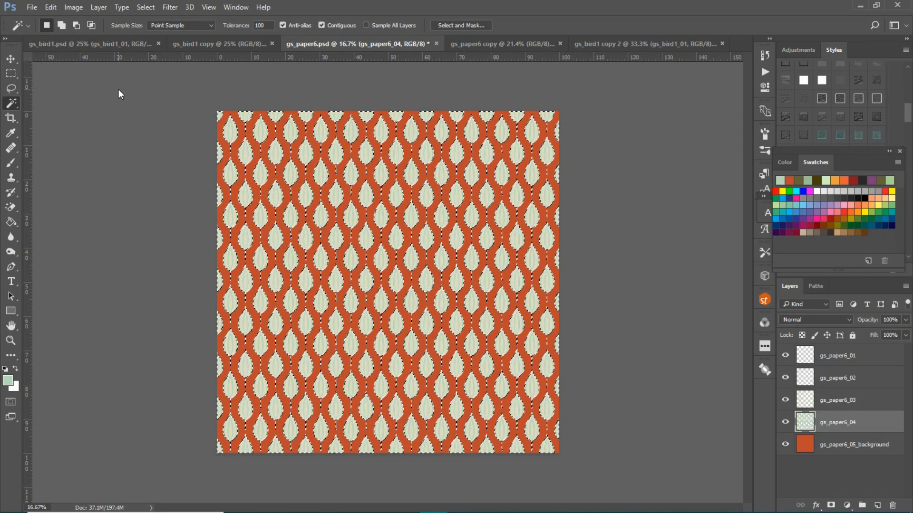
left_click(143, 134)
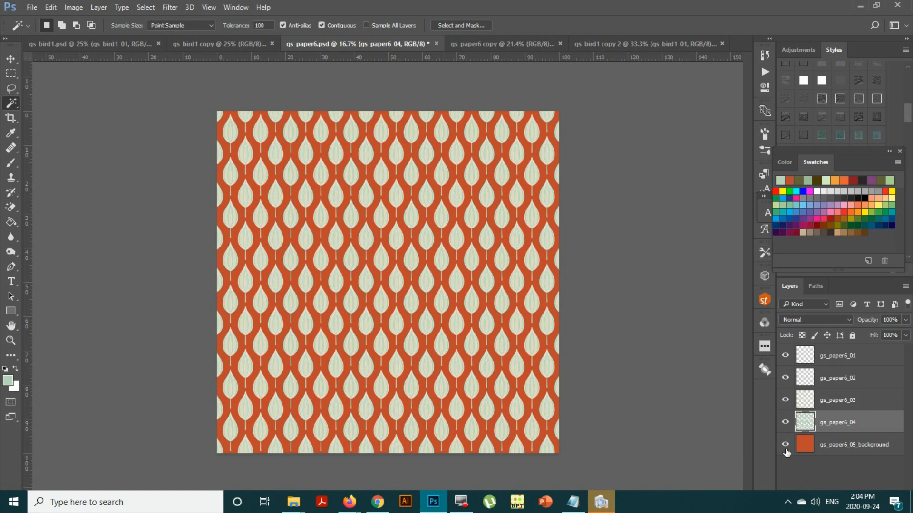
Check the gs_paper6_03 layer and close gs_bird1 copy 2 without saving, returning to gs_paper6 copy
left_click(853, 399)
left_click(785, 400)
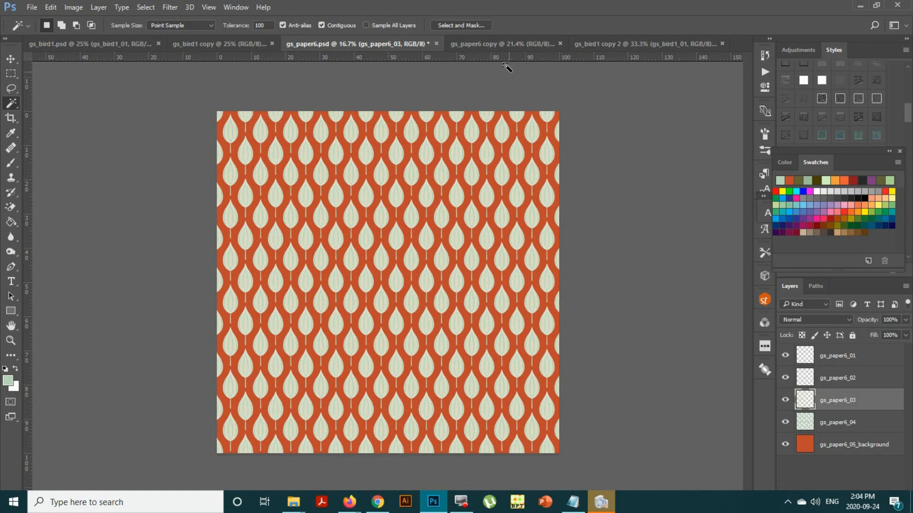
left_click(500, 46)
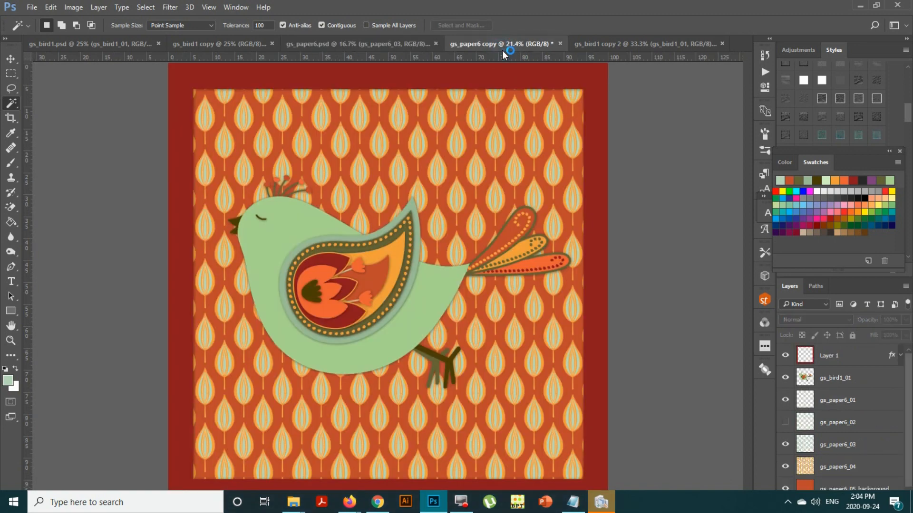
left_click(609, 45)
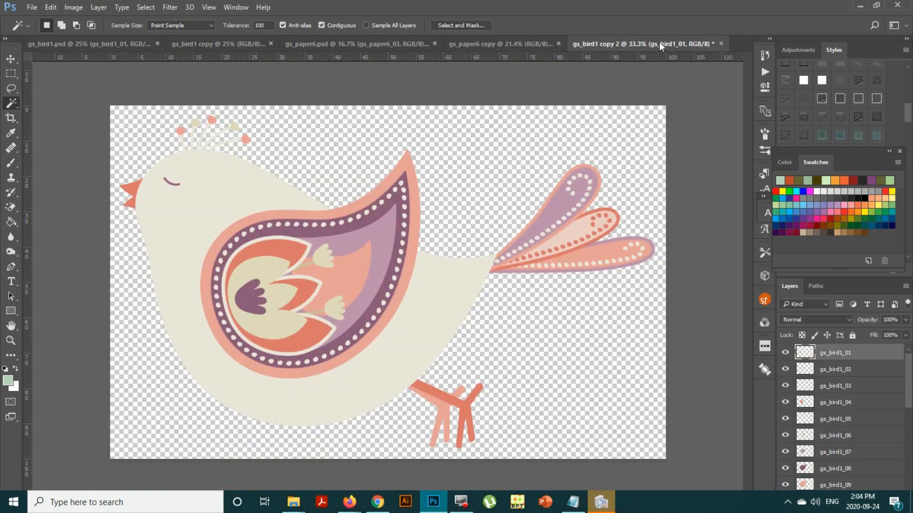
left_click(721, 42)
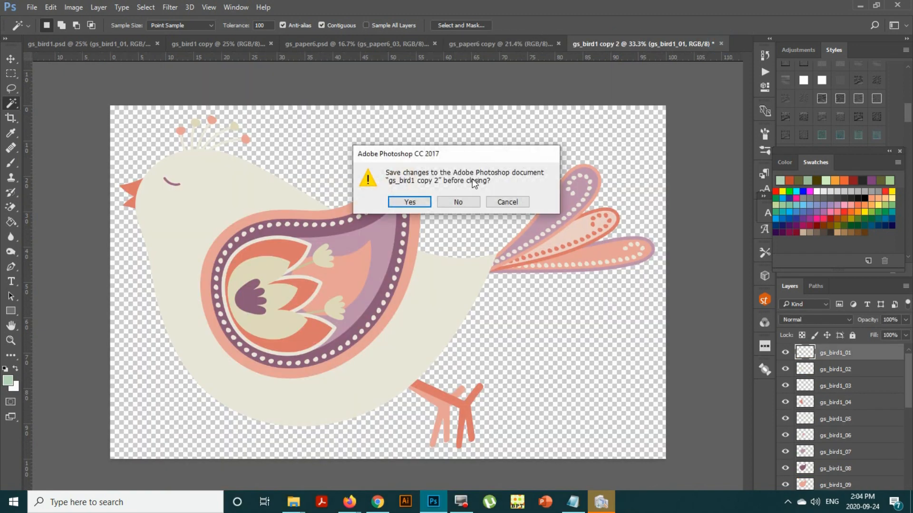
left_click(452, 204)
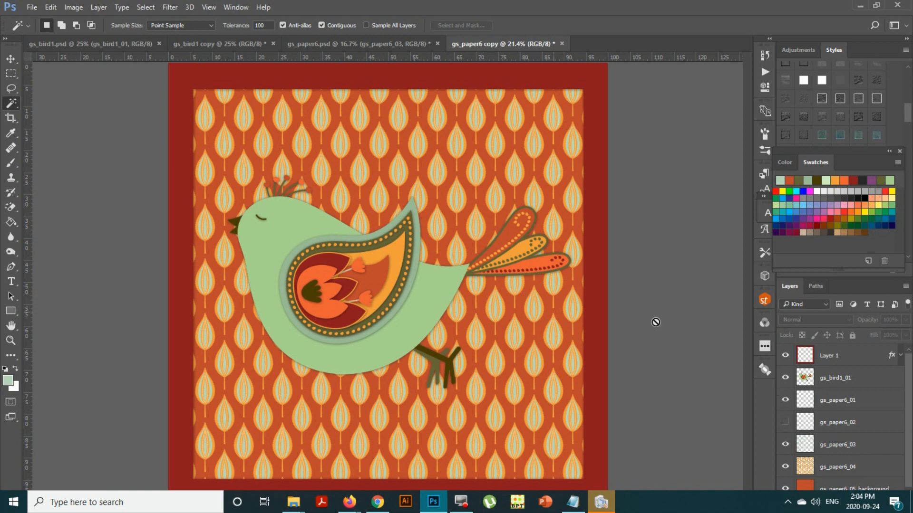
Try the Drop Shadow and Stroke effects on the gs_bird1_01 layer and discard the layer style changes
left_click(878, 379)
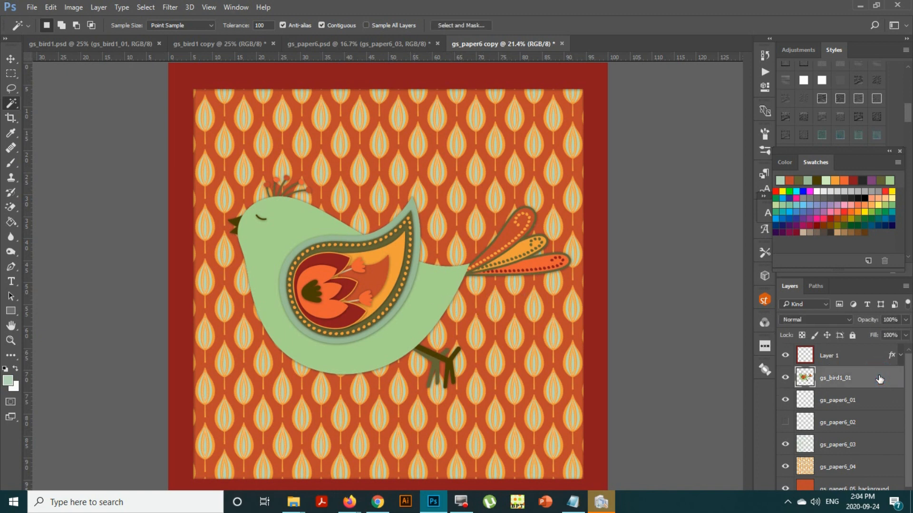
double_click(879, 379)
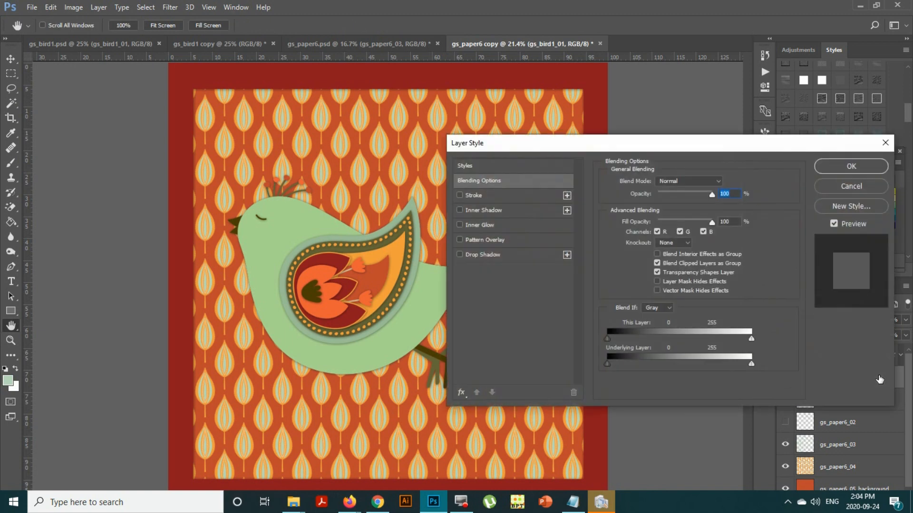
left_click(459, 256)
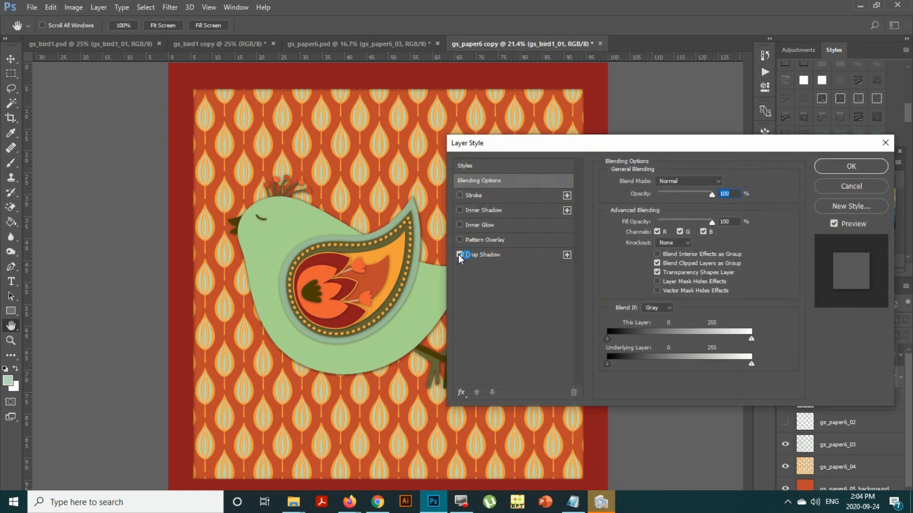
left_click(459, 255)
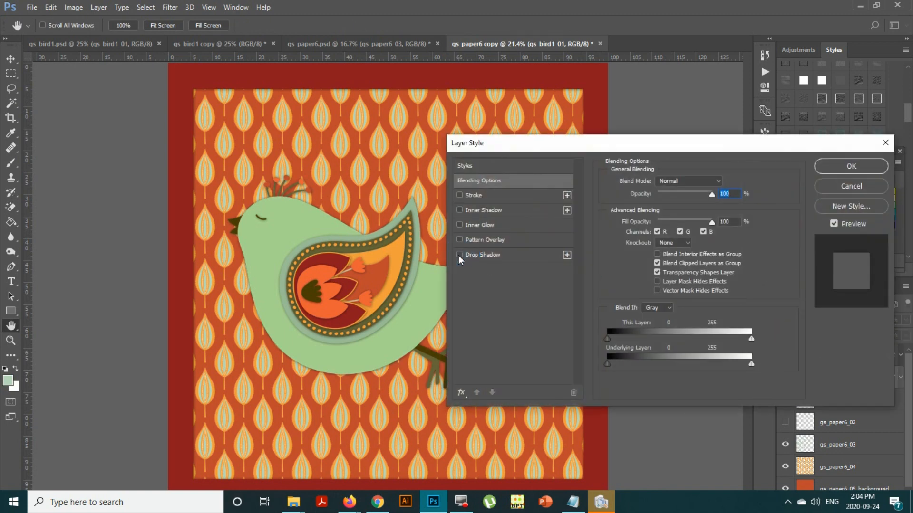
left_click(459, 196)
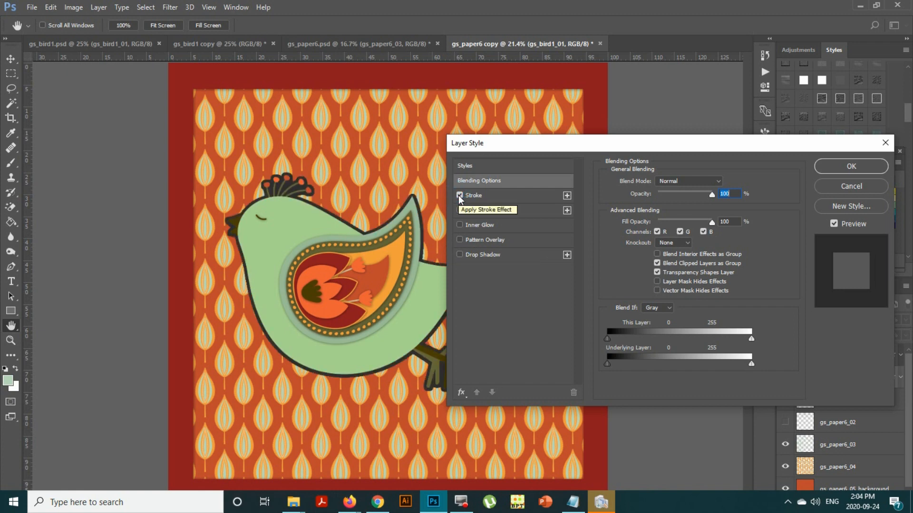
left_click(460, 196)
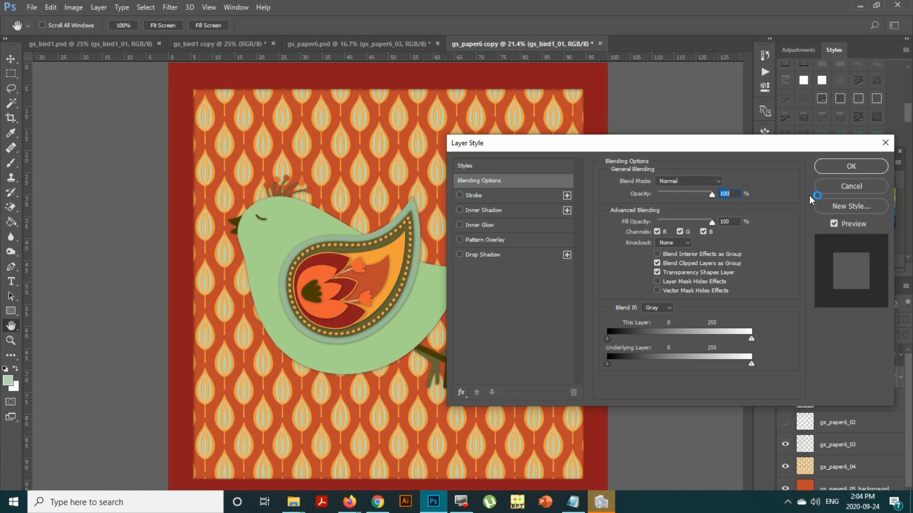
left_click(872, 192)
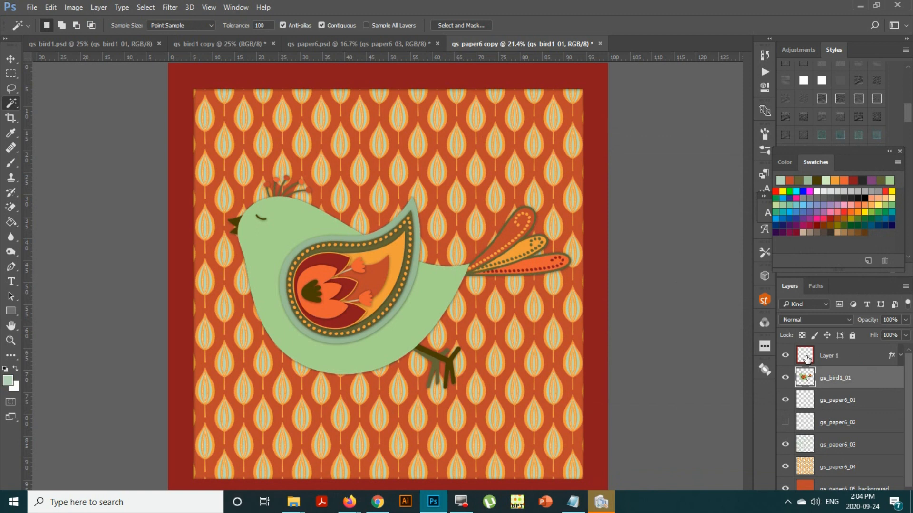
Compare the artwork with and without the Layer 1 border, viewing the whole image
left_click(784, 356)
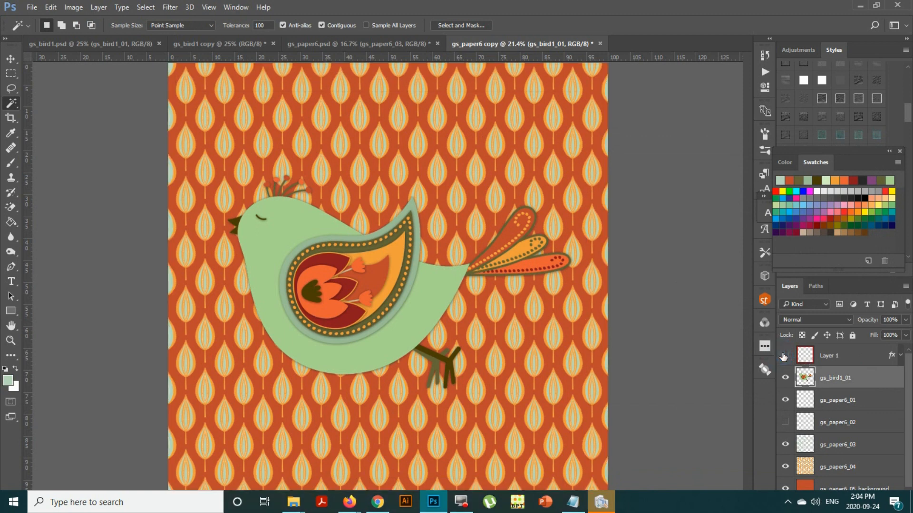
left_click(784, 356)
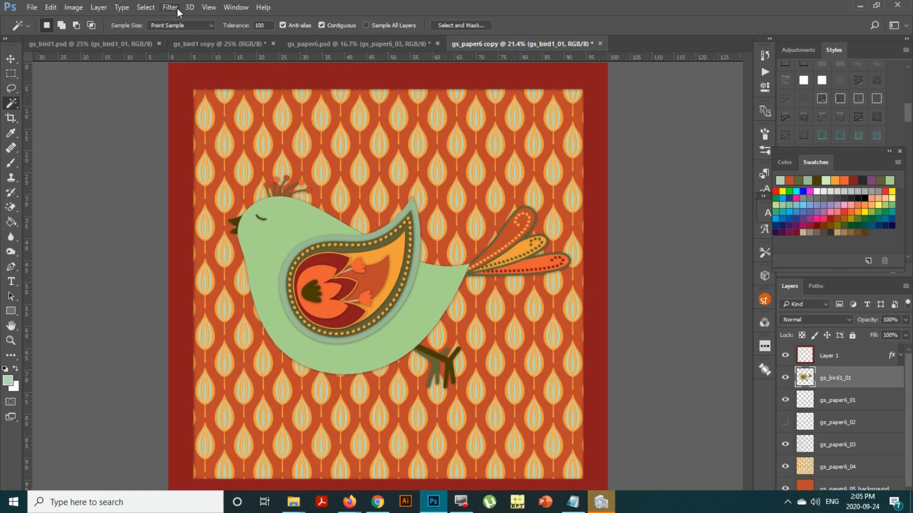
left_click(208, 7)
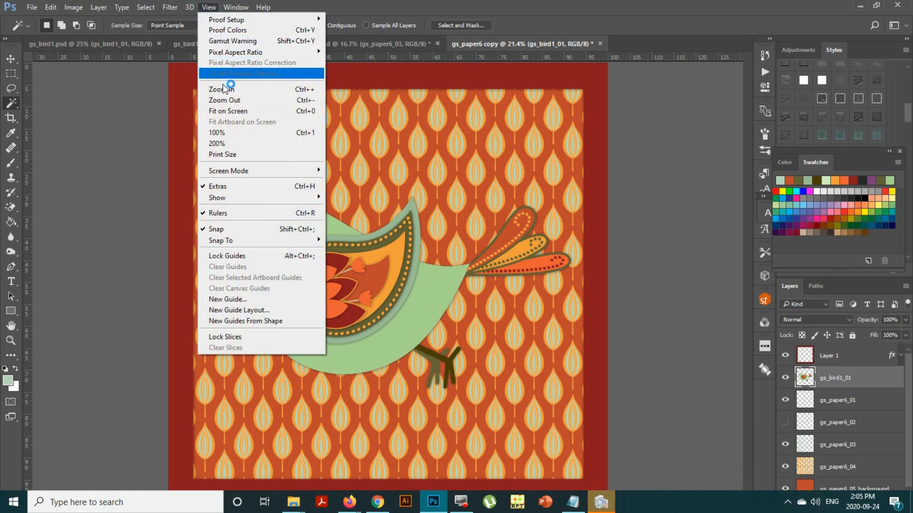
left_click(229, 111)
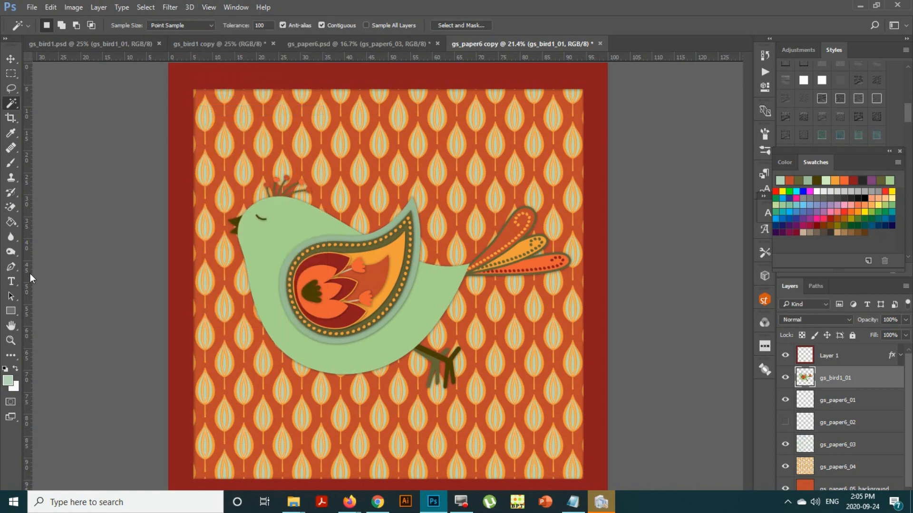
Set the foreground colour to the dark red recent swatch, hide Layer 1, and dismiss the O&O Defrag registration wizard
left_click(13, 313)
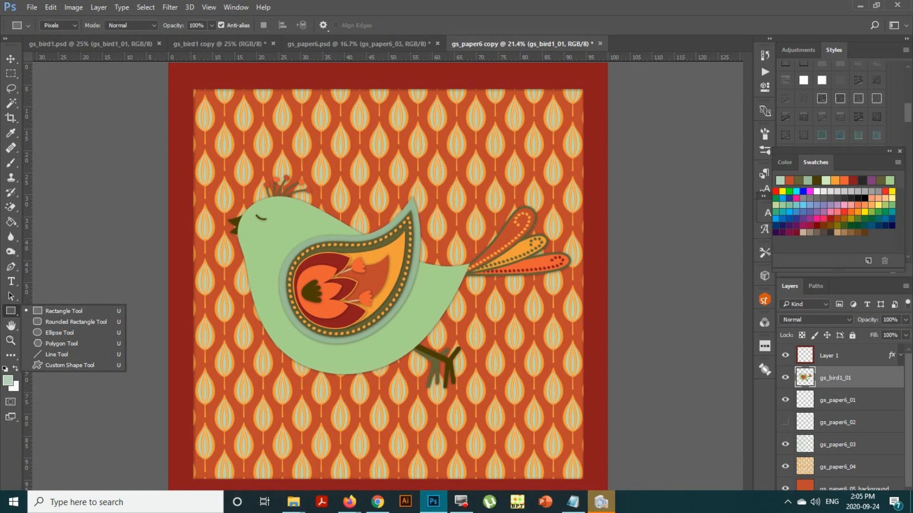
left_click(11, 133)
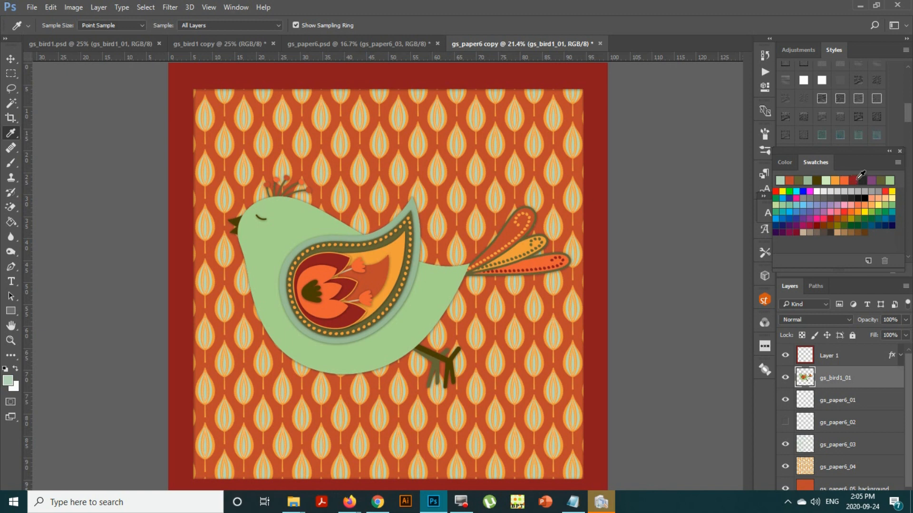
left_click(853, 180)
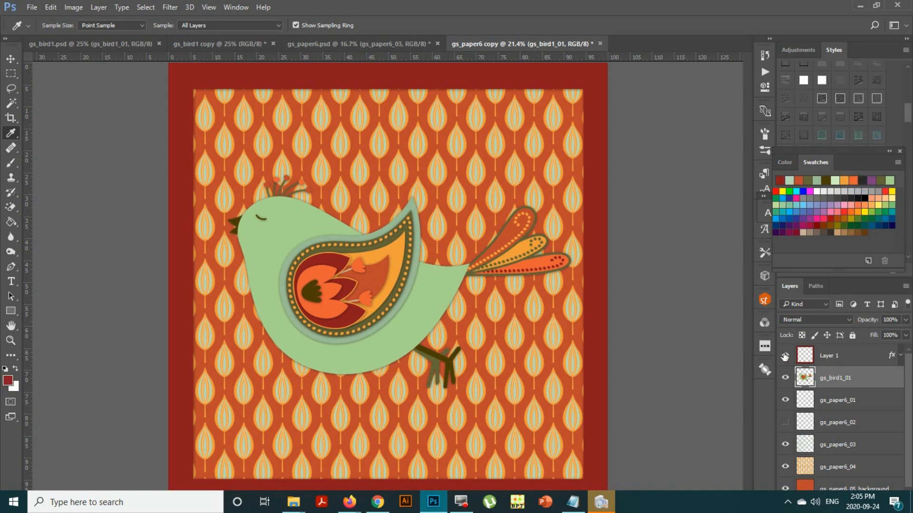
left_click(785, 356)
left_click(861, 357)
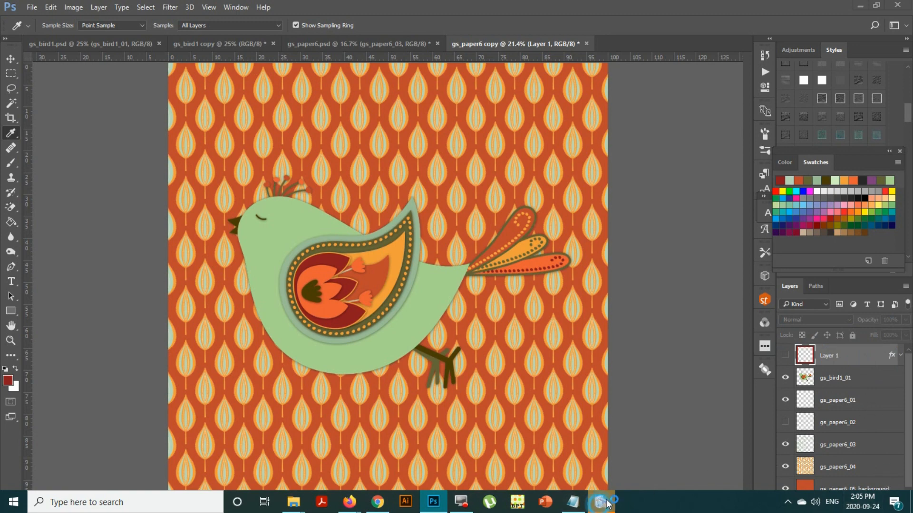
left_click(600, 372)
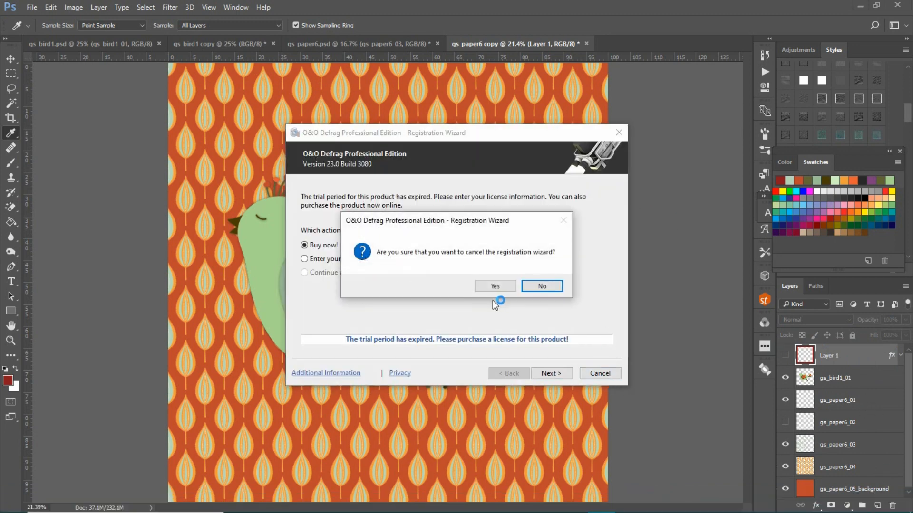
left_click(497, 285)
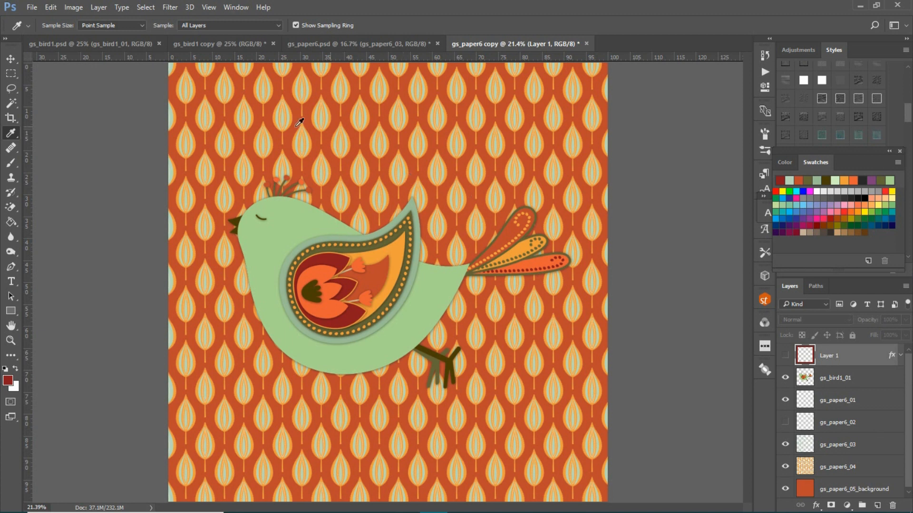
Add a new layer above Layer 1 and draw a dark red rectangle on it covering the entire canvas
left_click(10, 311)
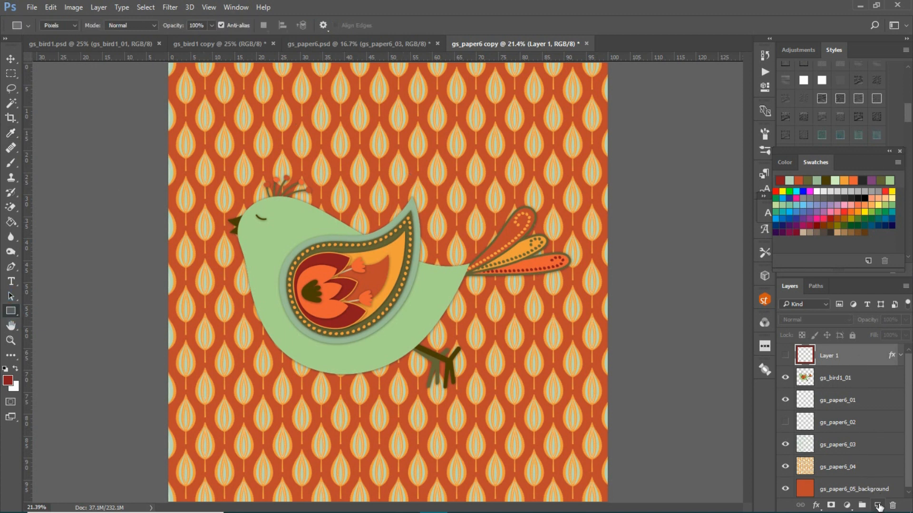
left_click(878, 506)
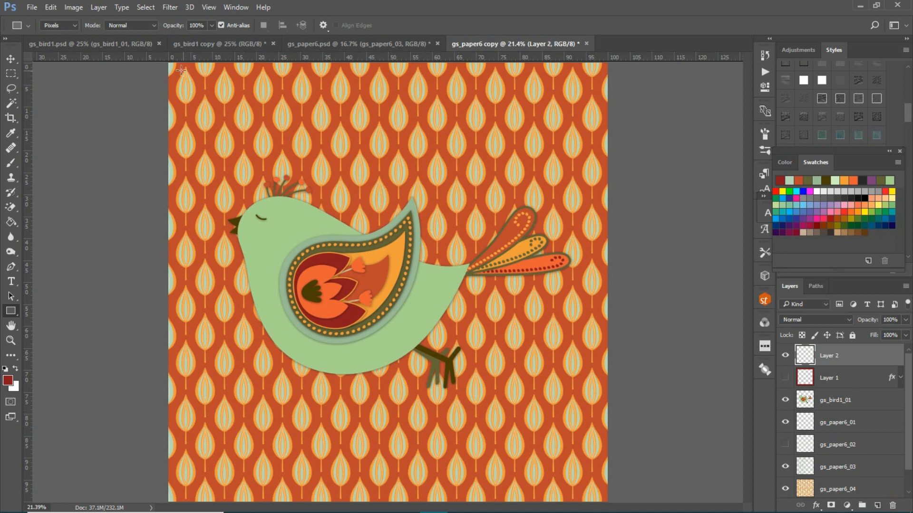
key("ctrl+minus")
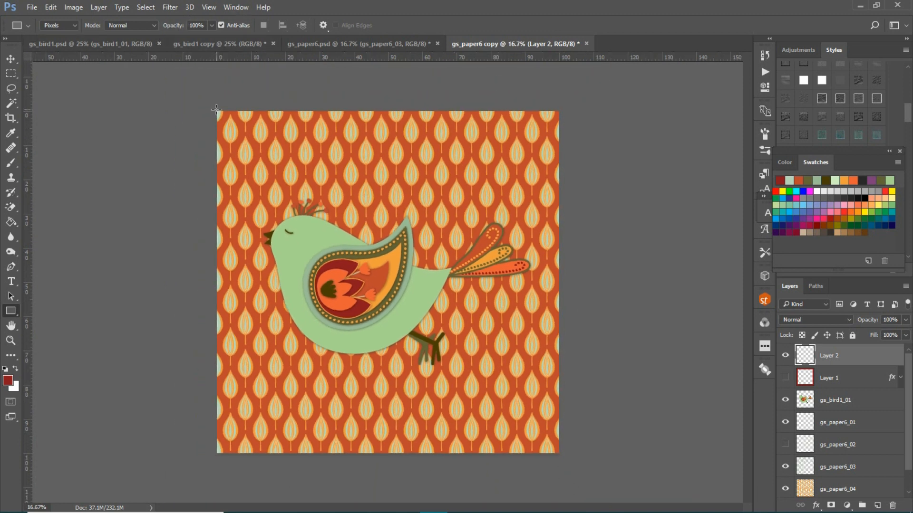
left_click_drag(215, 111, 561, 451)
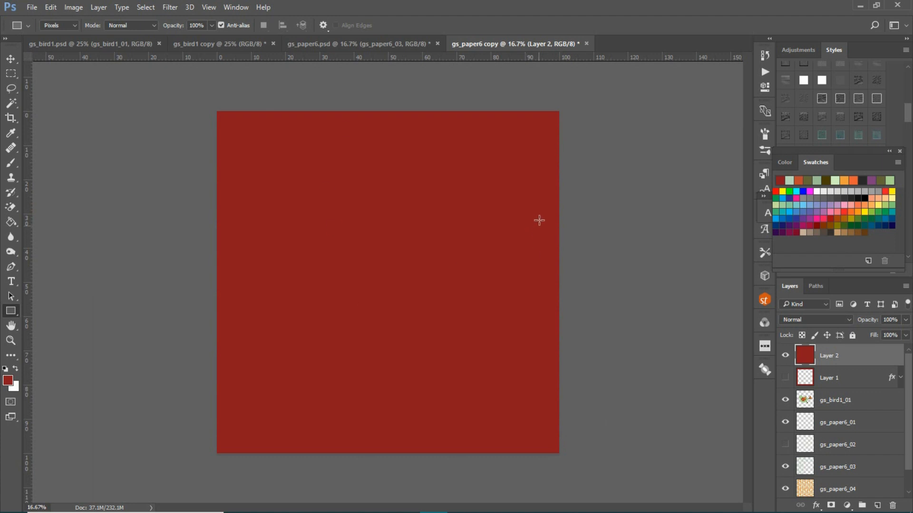
Cut a large rectangular opening out of the dark red layer with the Rectangular Marquee, leaving a border frame, and deselect
left_click(9, 75)
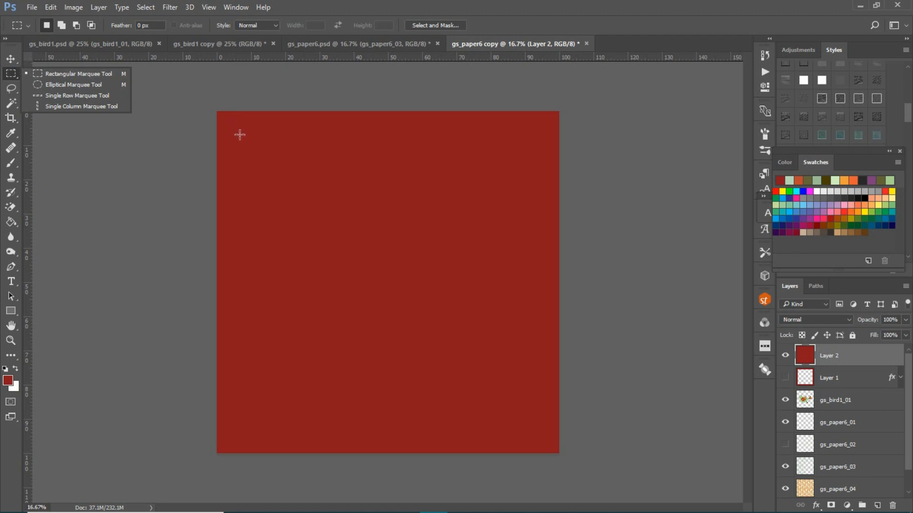
left_click_drag(240, 135, 533, 431)
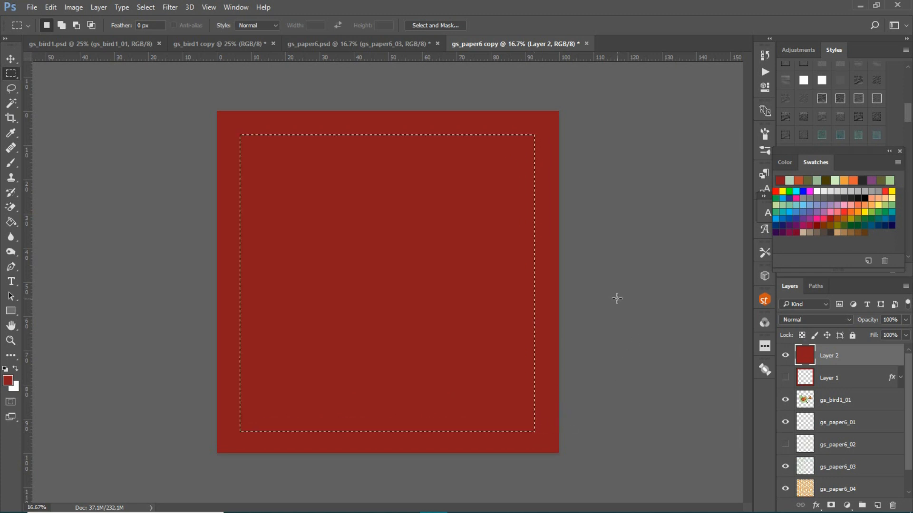
key("Delete")
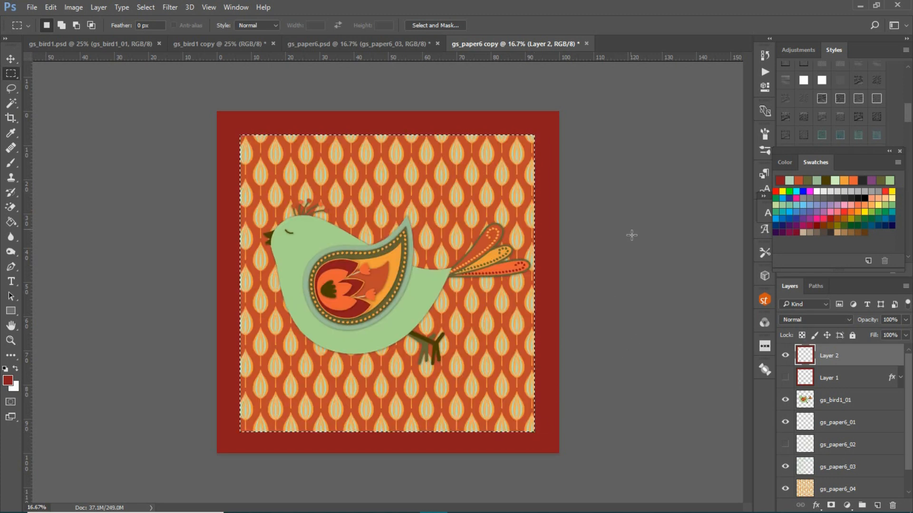
left_click(631, 235)
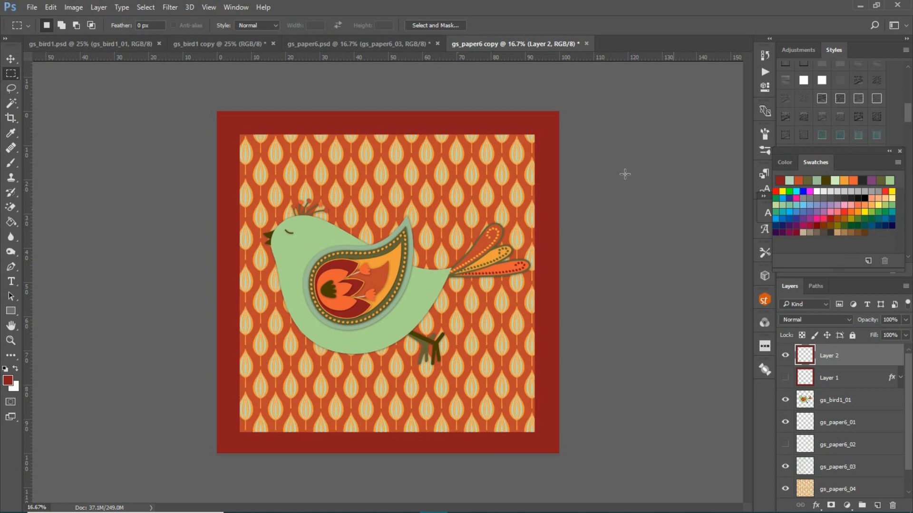
Apply a Drop Shadow layer style to the dark red frame on Layer 2
double_click(872, 356)
double_click(872, 358)
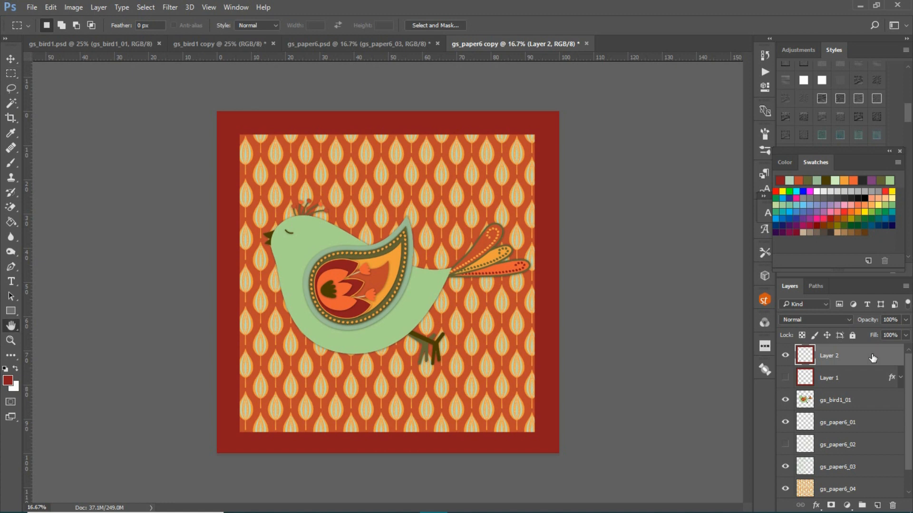
left_click(496, 255)
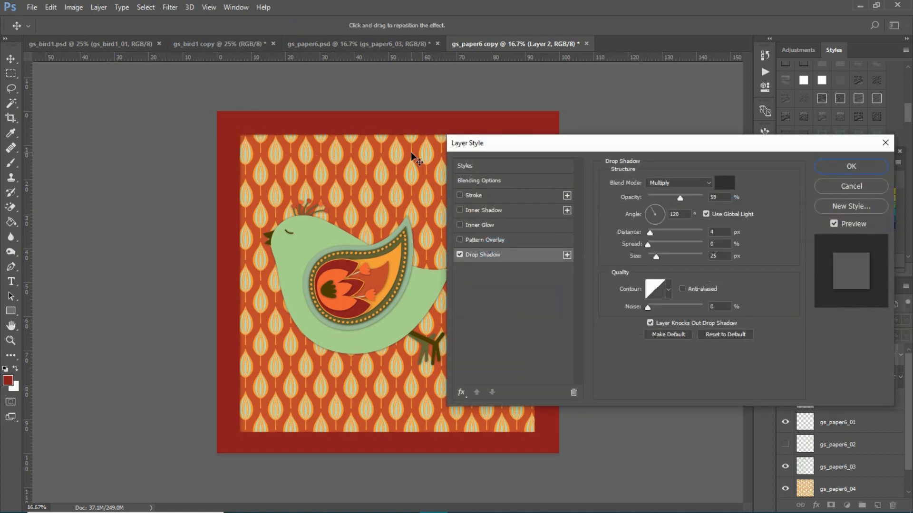
left_click(849, 165)
key("m")
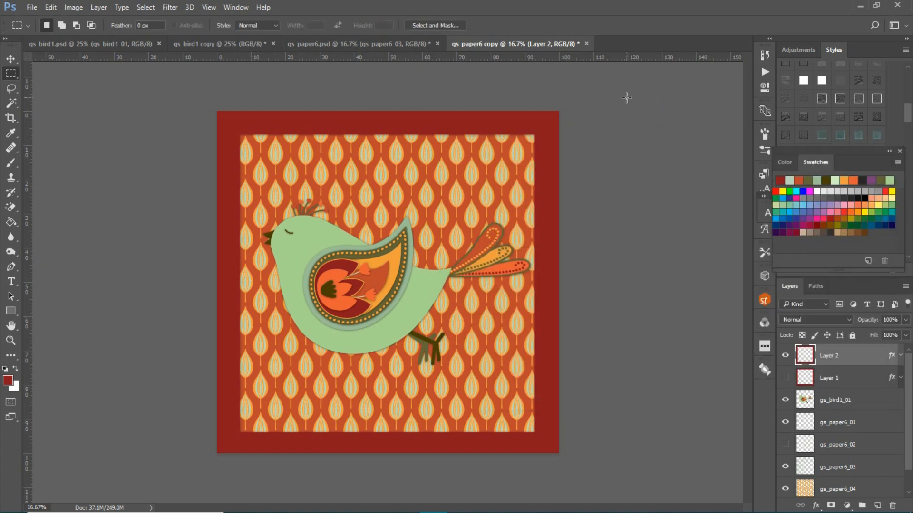